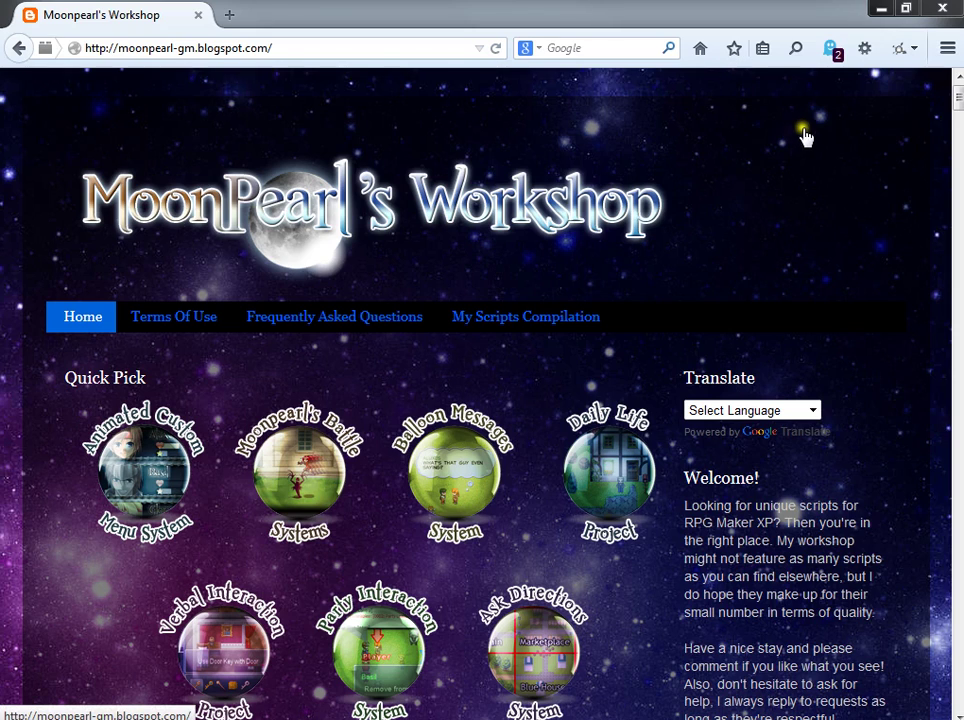
# - Open the Moonpearl's Battle Systems post and scroll to the Animated Battlers demo download link
pyautogui.click(330, 473)
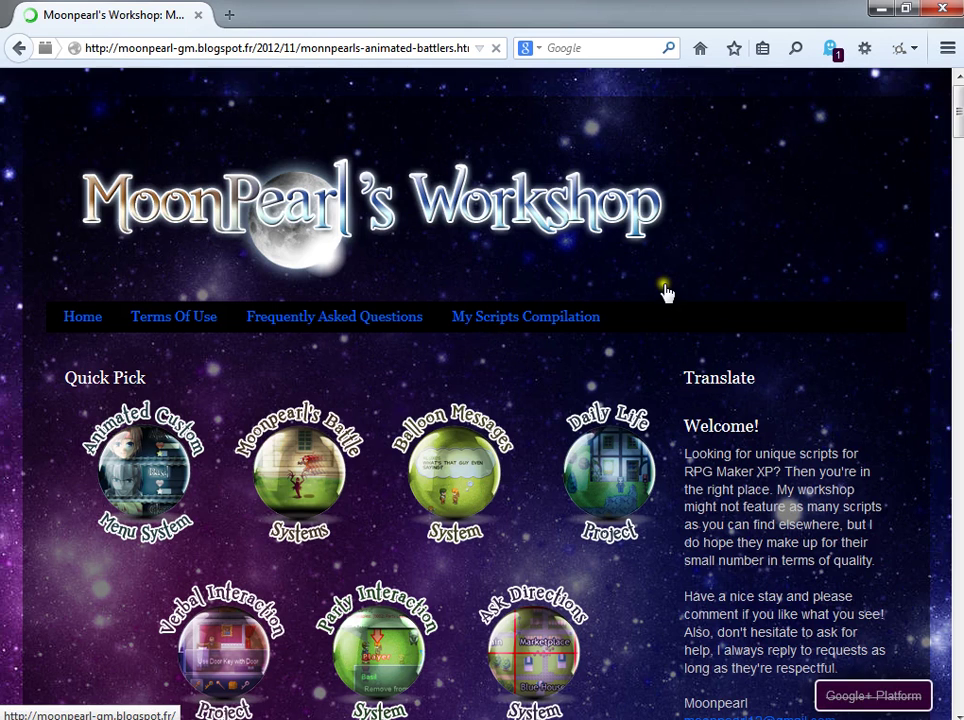
pyautogui.scroll(-6, 95, 362)
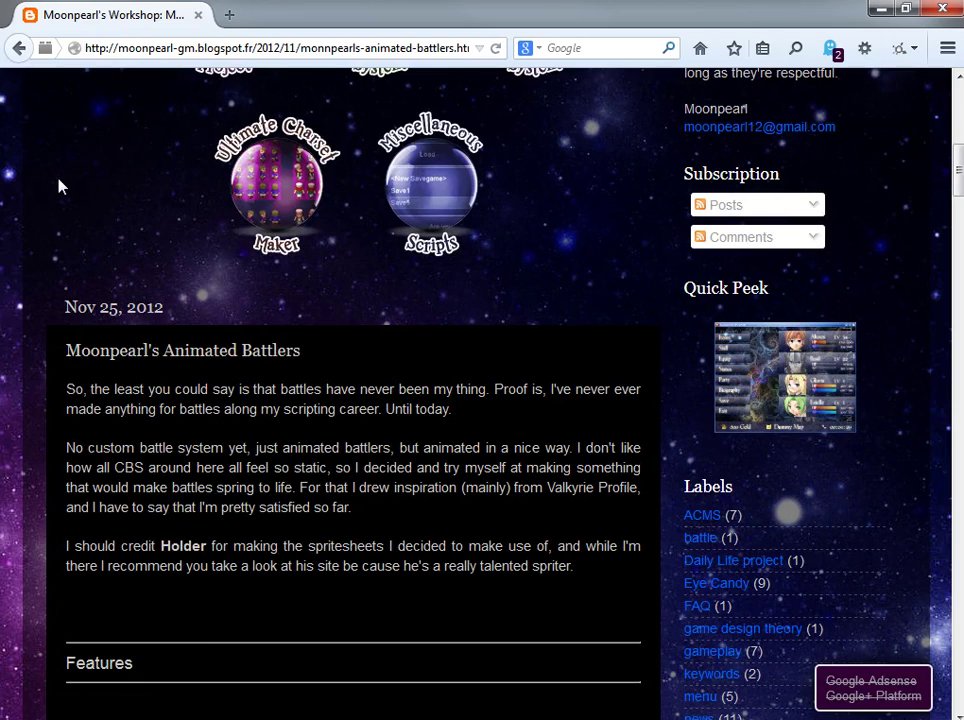
pyautogui.scroll(-3, 58, 187)
pyautogui.scroll(-2, 58, 187)
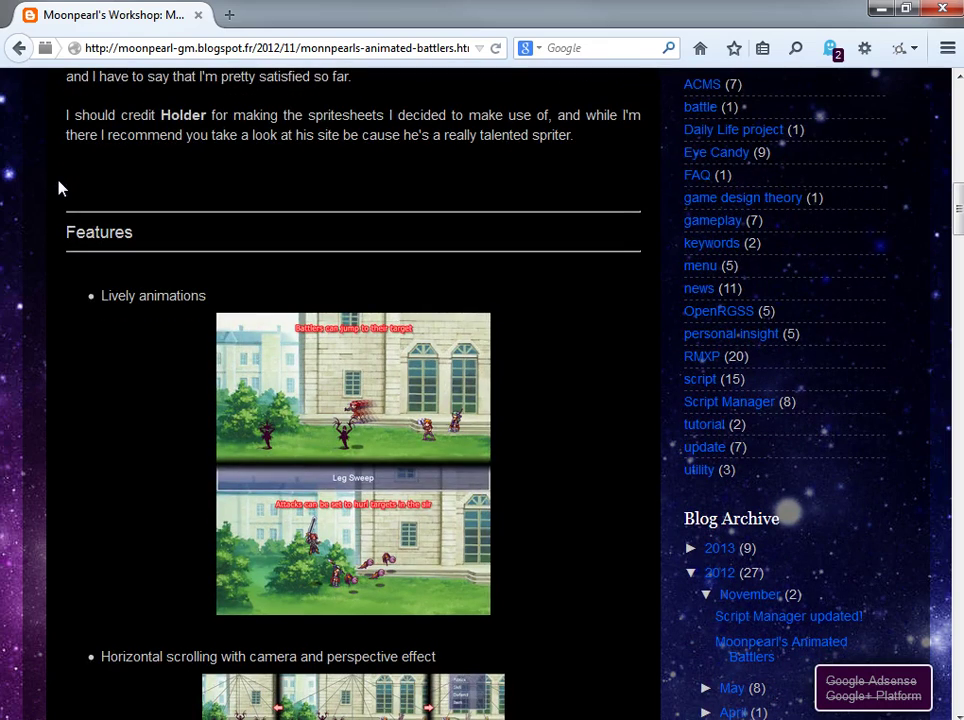
pyautogui.scroll(-4, 60, 190)
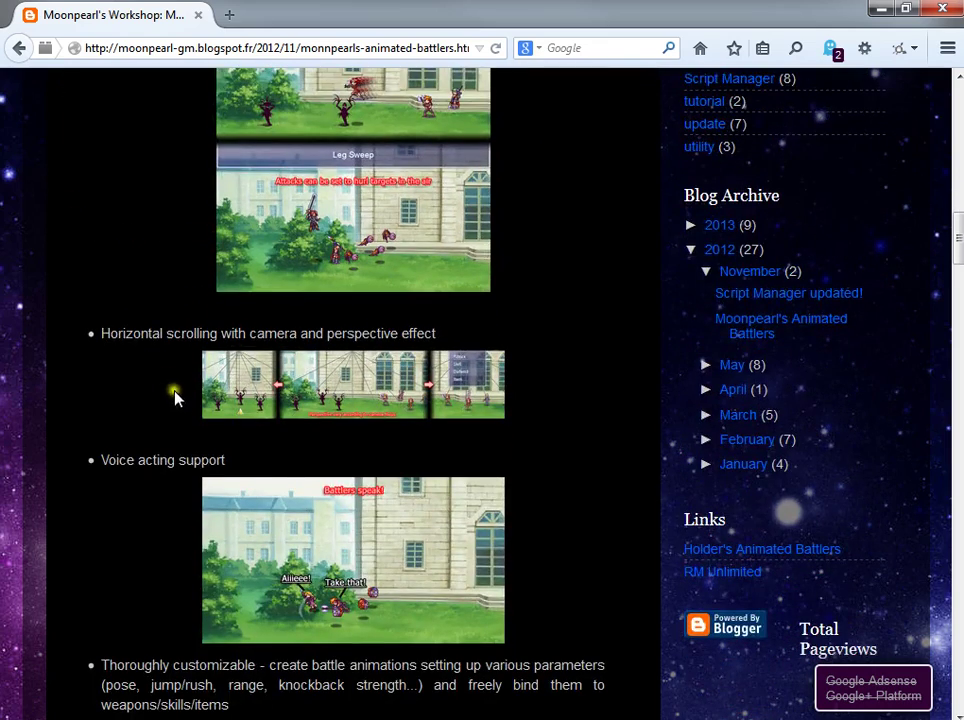
pyautogui.scroll(-8, 374, 497)
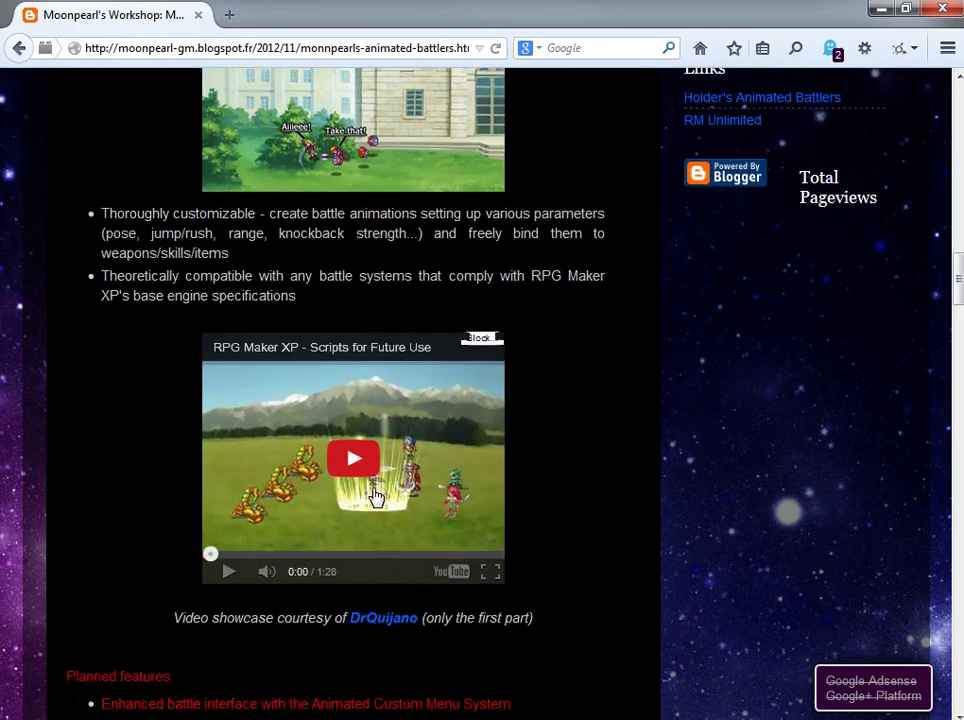
pyautogui.scroll(-2, 374, 497)
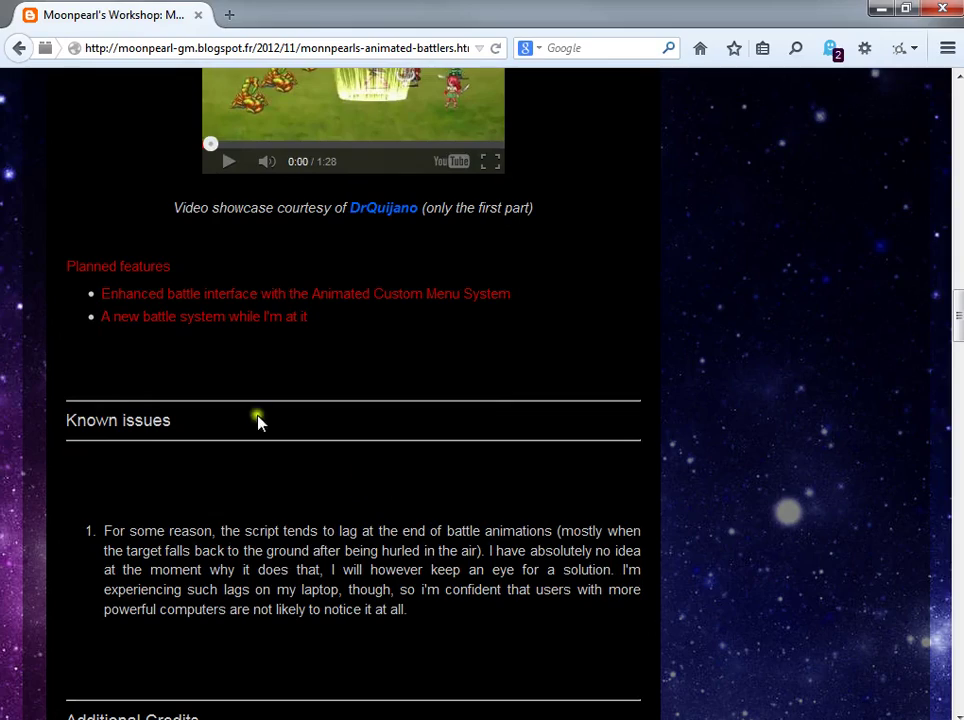
pyautogui.scroll(20, 258, 420)
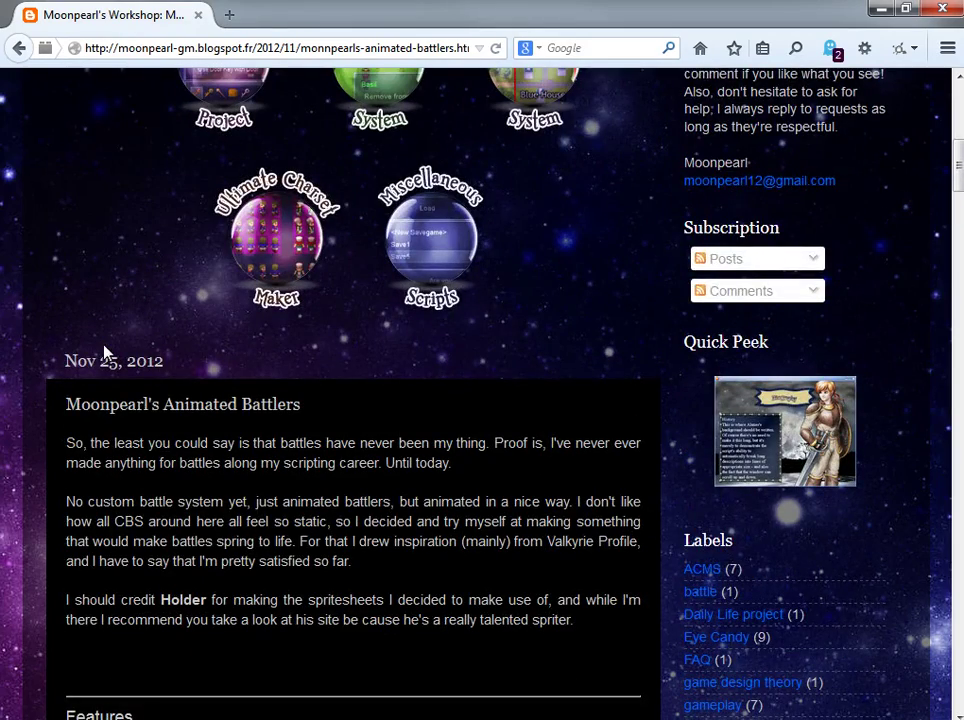
pyautogui.scroll(5, 142, 329)
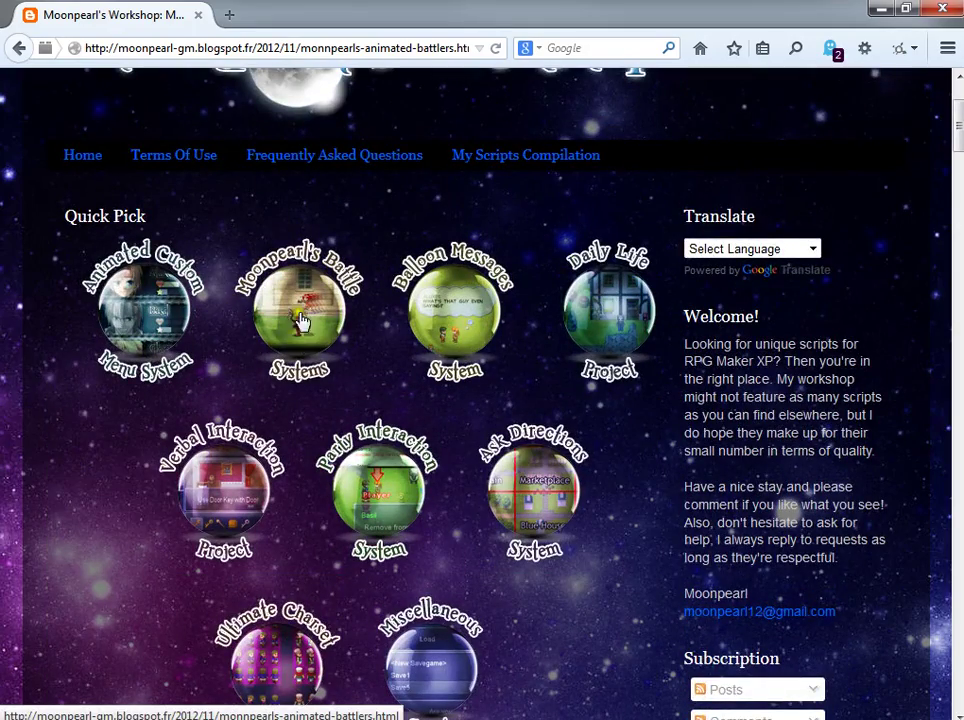
pyautogui.scroll(-12, 300, 323)
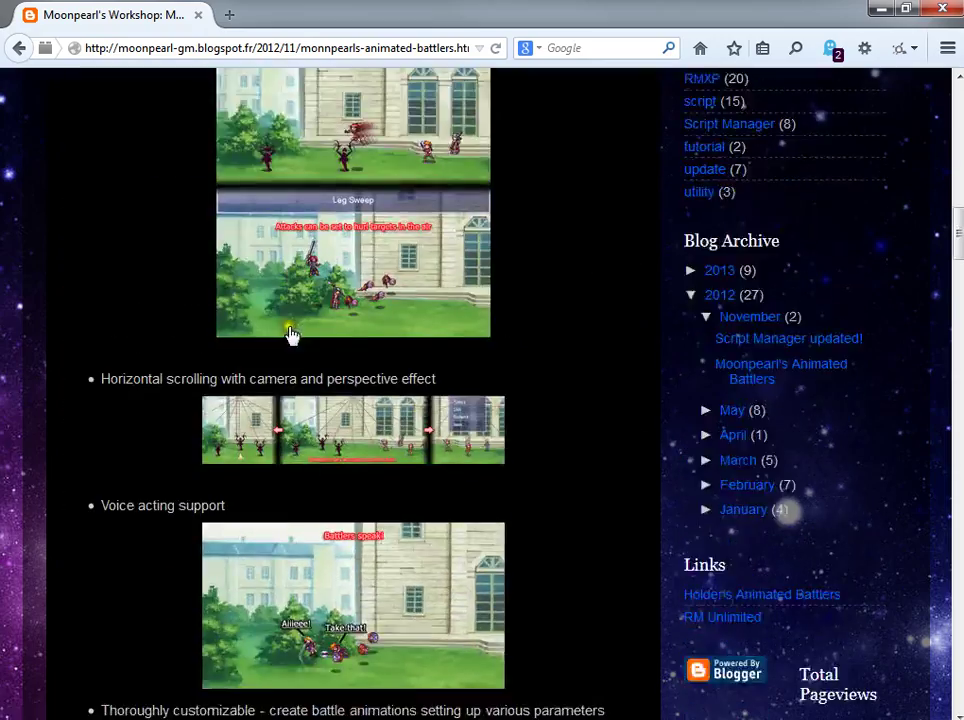
pyautogui.scroll(-10, 90, 342)
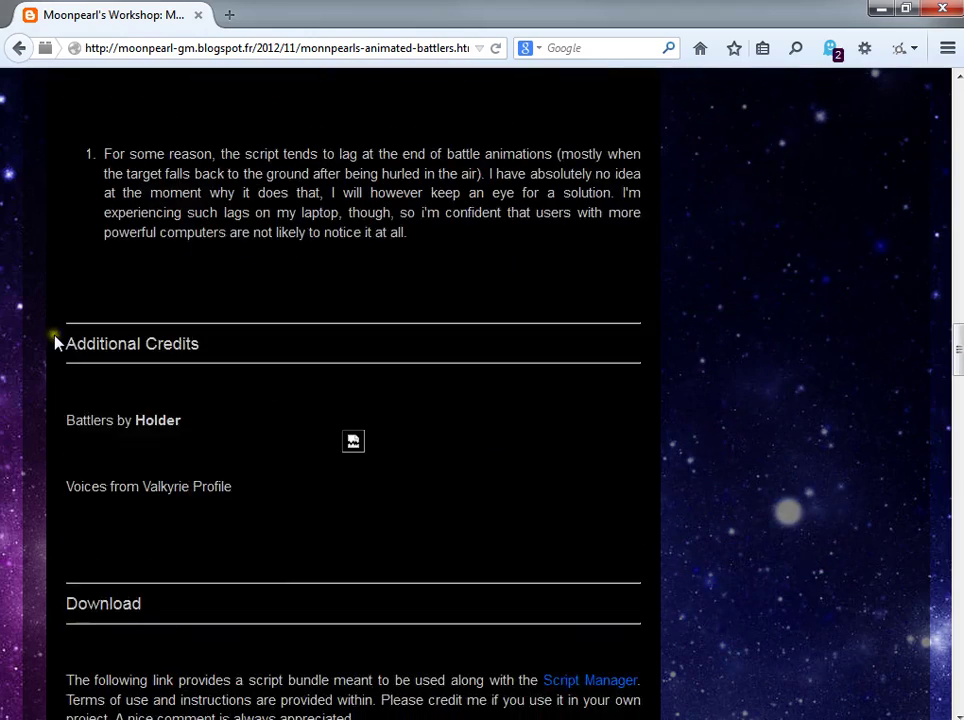
pyautogui.scroll(-10, 56, 342)
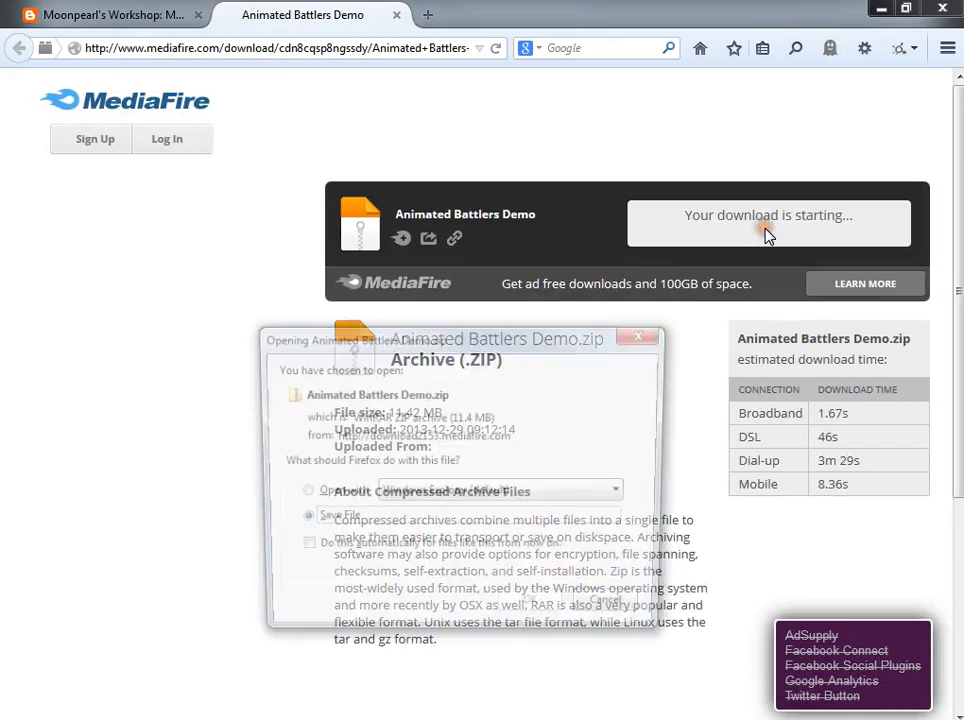
# - Save Animated Battlers Demo.zip and close the MediaFire tab
pyautogui.click(535, 611)
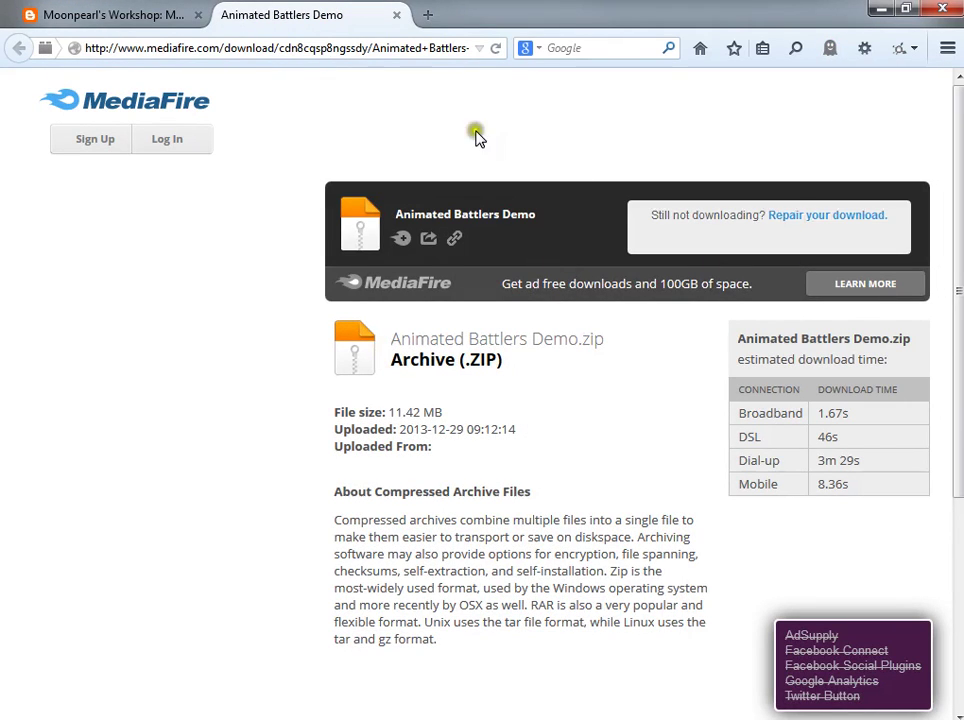
pyautogui.click(398, 16)
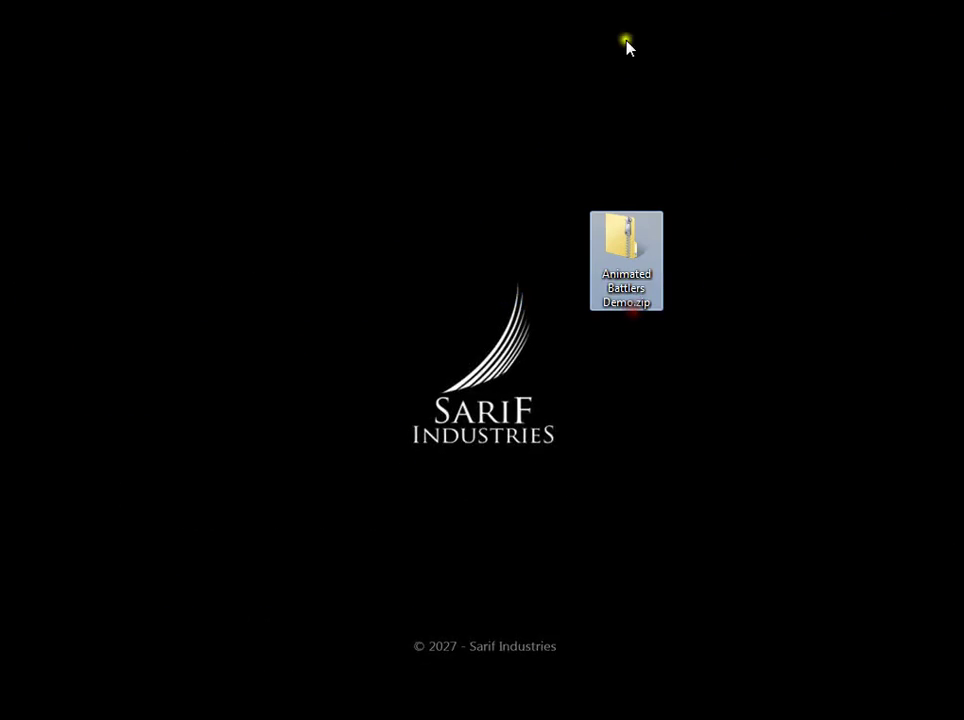
# - Extract the Animated Battlers Demo folder to the desktop and delete the zip archive
pyautogui.click(631, 266)
pyautogui.click(749, 344)
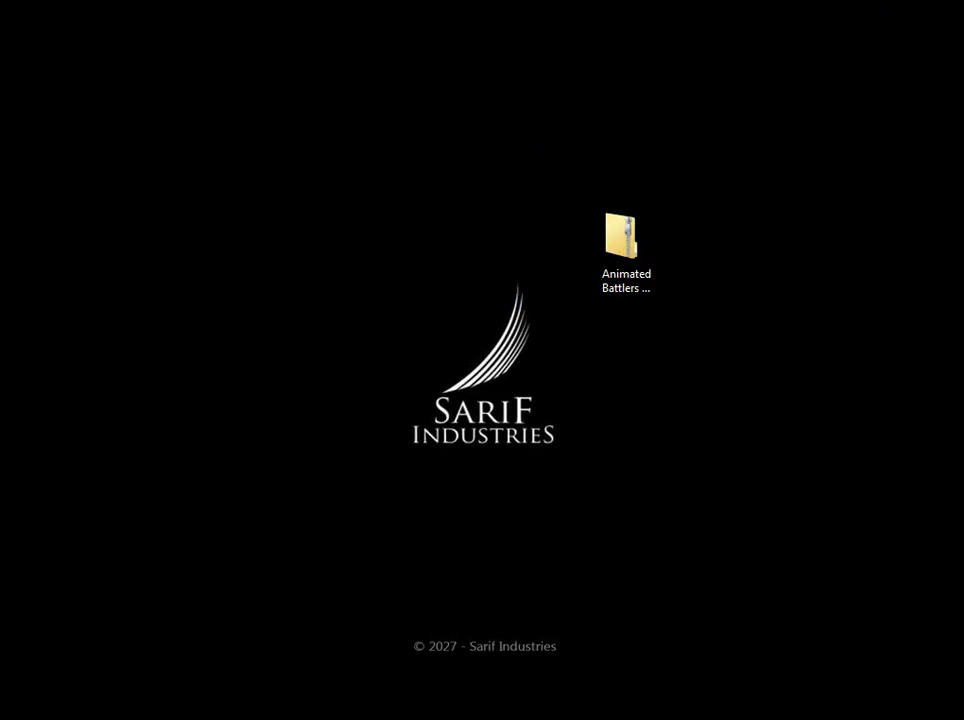
pyautogui.moveTo(626, 245); pyautogui.dragTo(333, 282)
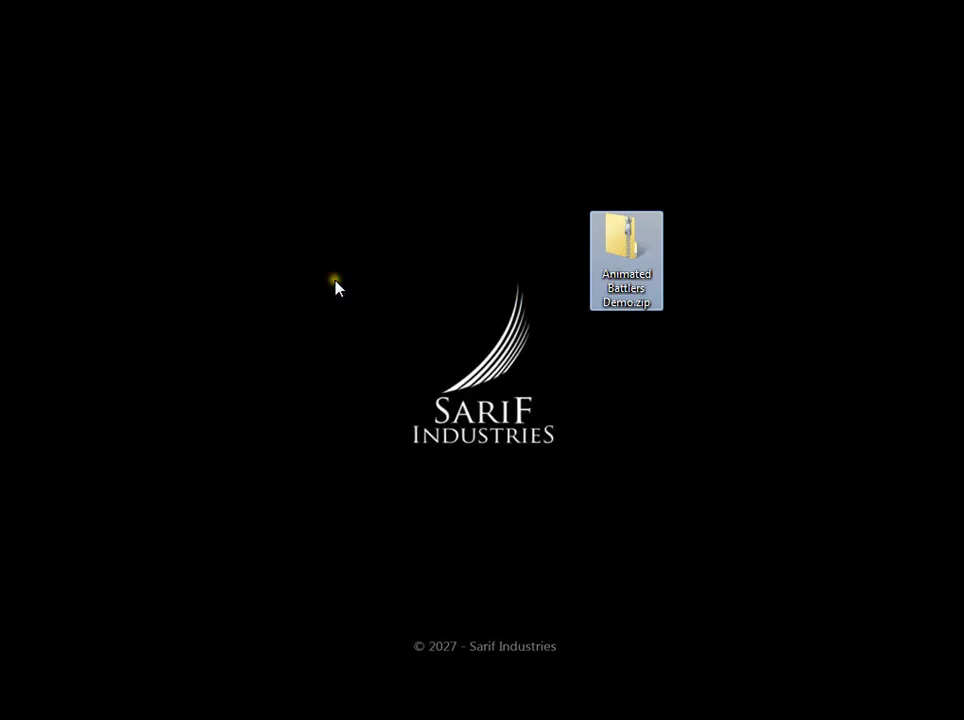
pyautogui.click(337, 288)
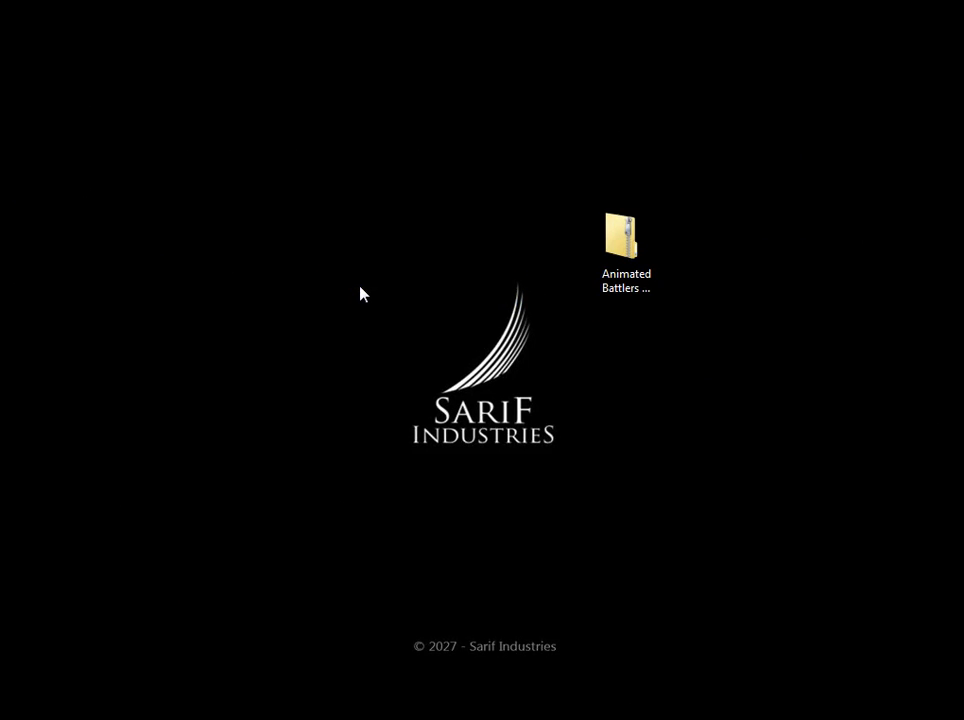
pyautogui.click(362, 292)
pyautogui.click(489, 320)
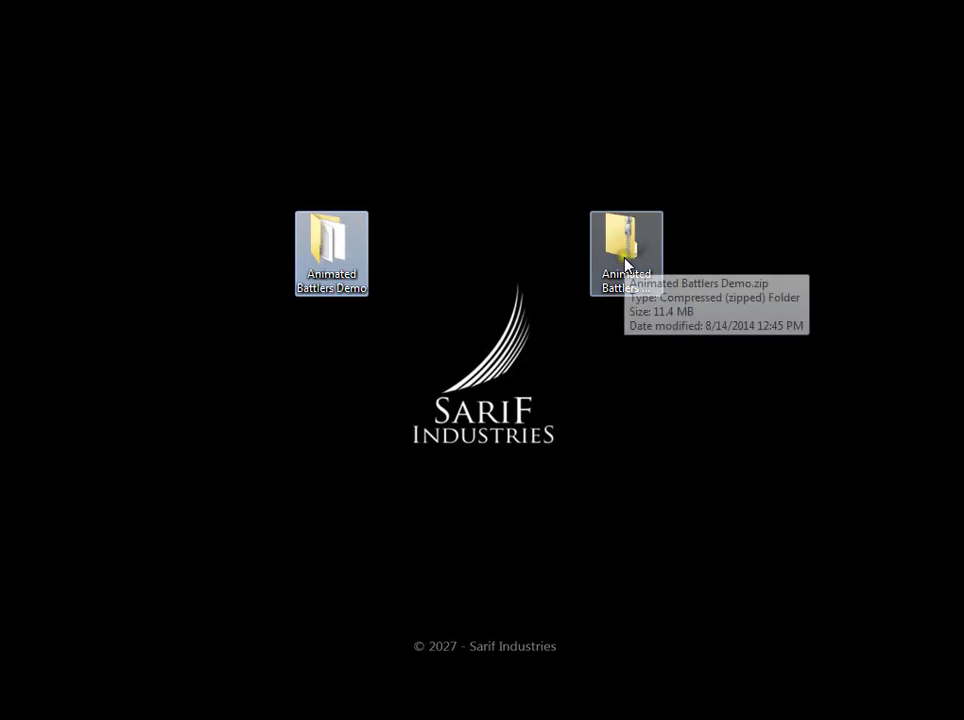
pyautogui.click(625, 260)
pyautogui.press('Delete')
pyautogui.press('Return')
# - Open Game.rxproj from the demo folder in a maximized RPG Maker XP
pyautogui.click(368, 276)
pyautogui.click(516, 297)
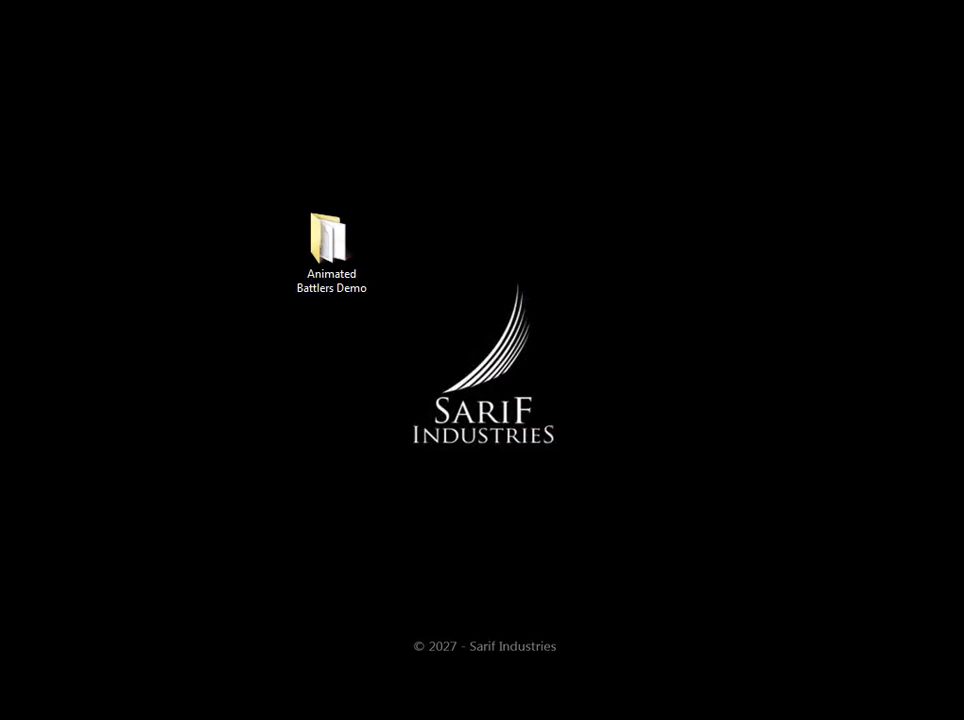
pyautogui.doubleClick(331, 240)
pyautogui.moveTo(955, 107); pyautogui.dragTo(732, 129)
pyautogui.click(872, 262)
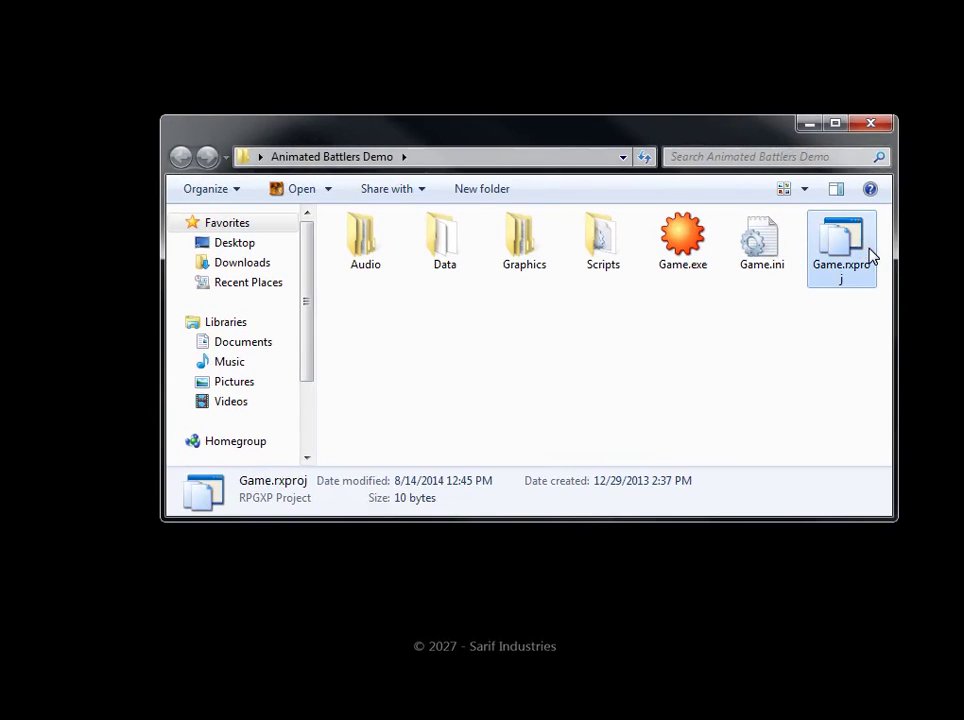
pyautogui.doubleClick(870, 258)
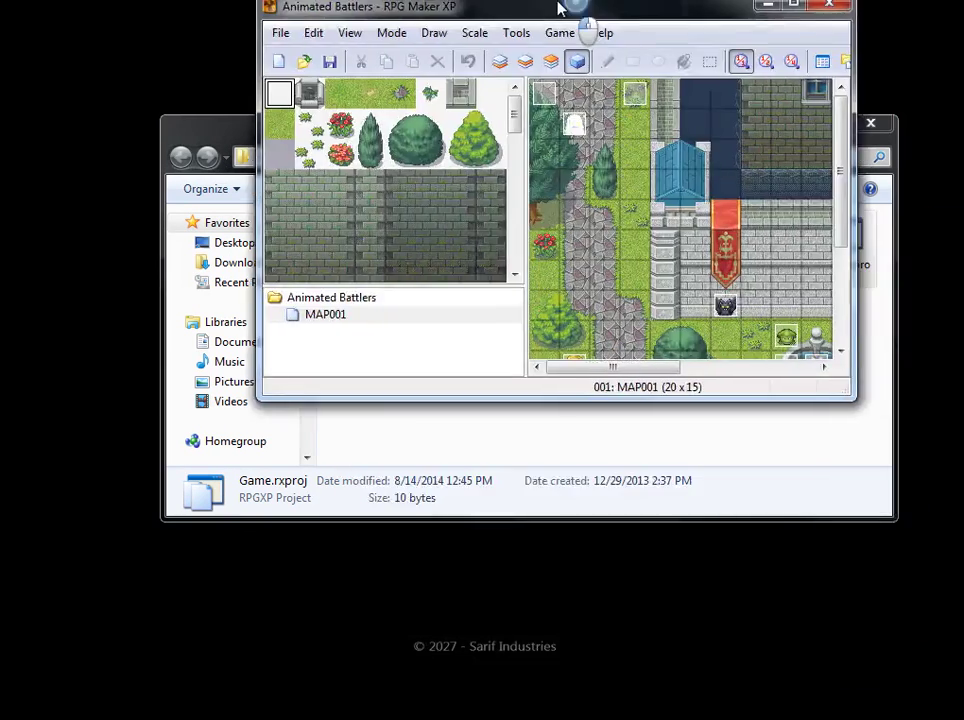
pyautogui.doubleClick(537, 8)
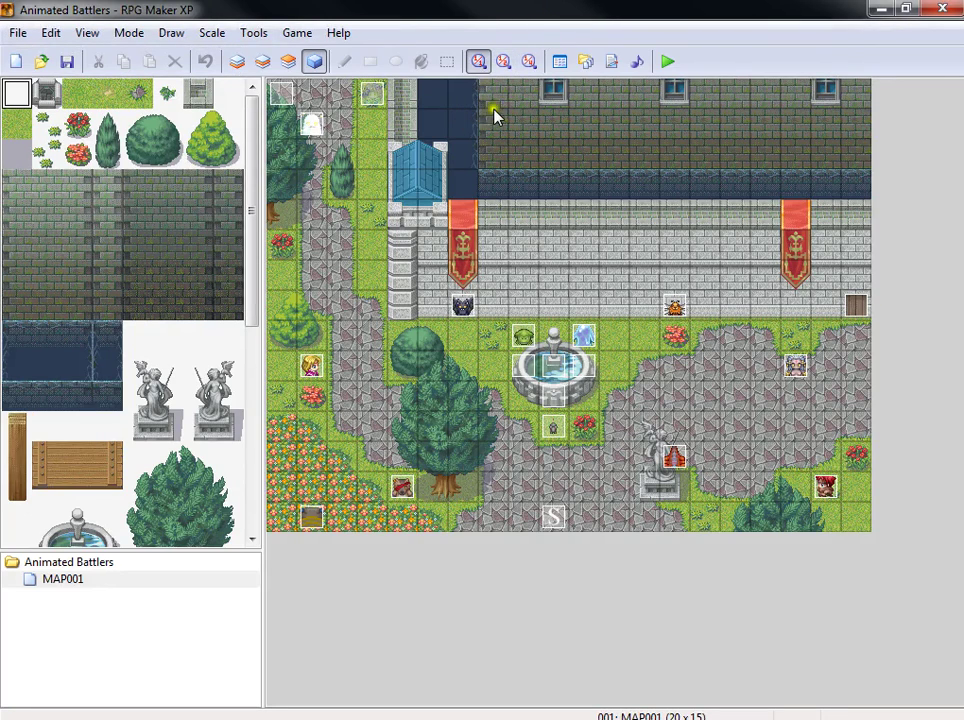
# - Inspect Aluxes's animated Fighter01 battler sprite sheet in the Database's Actors tab
pyautogui.click(561, 63)
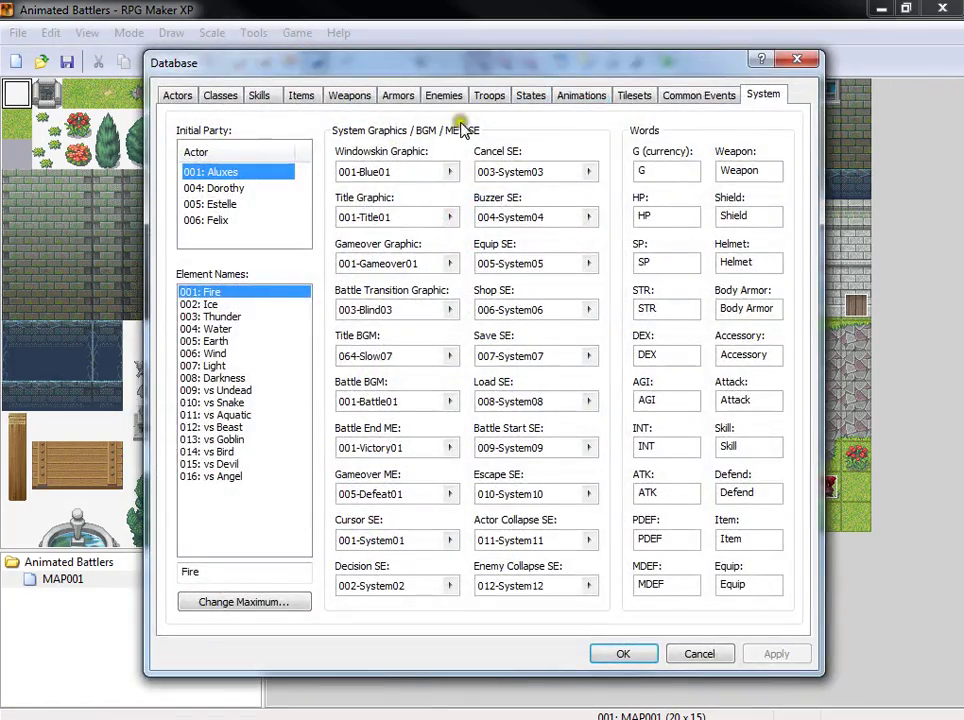
pyautogui.click(181, 99)
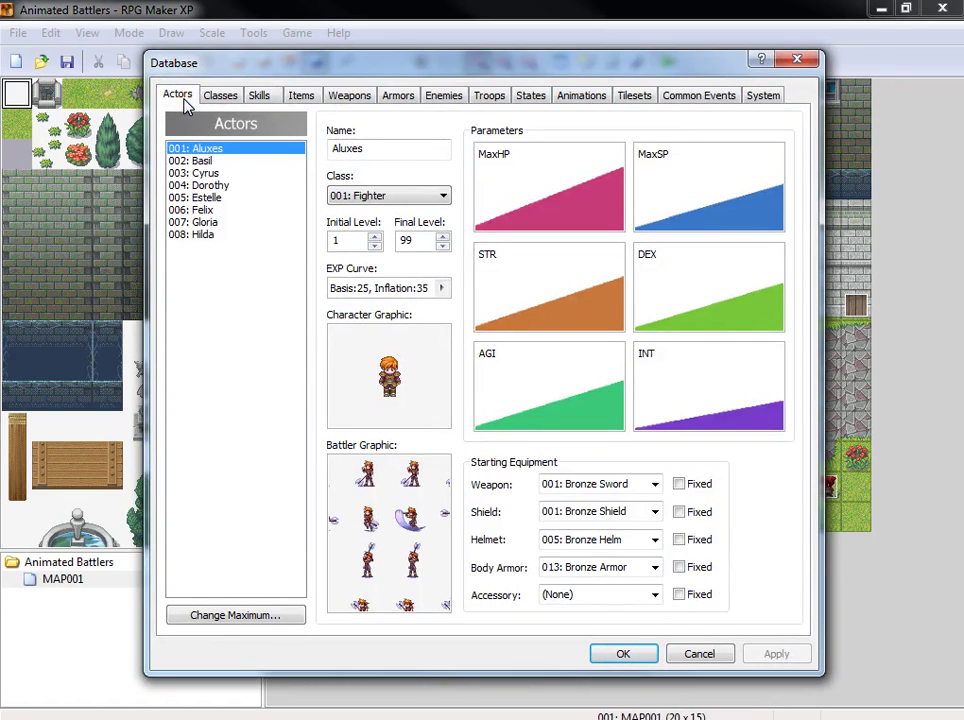
pyautogui.click(400, 373)
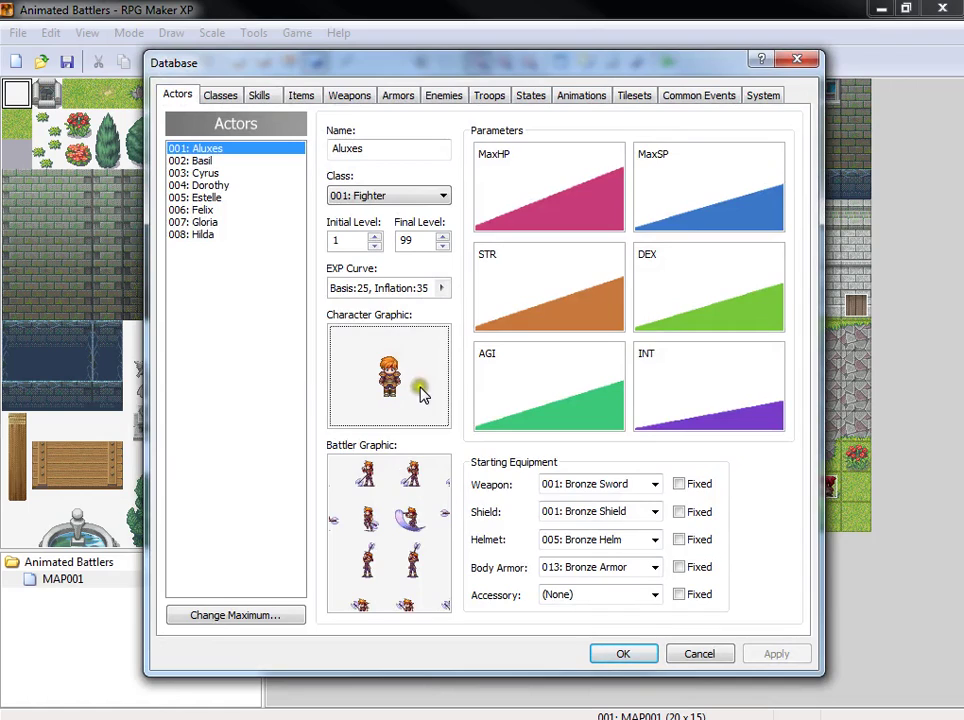
pyautogui.doubleClick(420, 530)
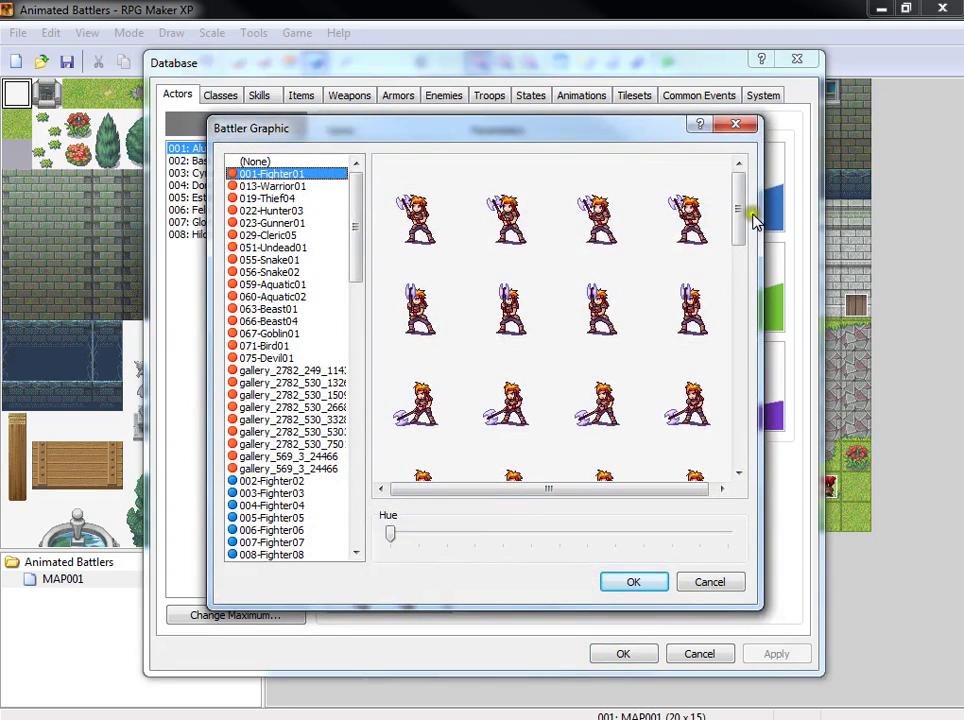
pyautogui.moveTo(747, 211); pyautogui.dragTo(725, 215)
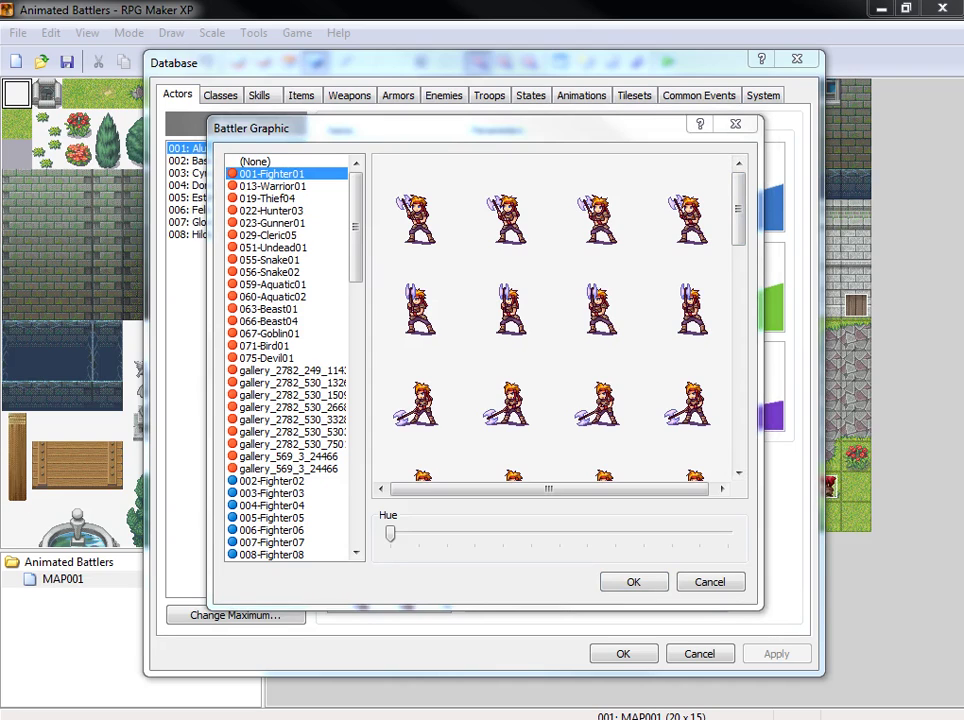
pyautogui.moveTo(963, 6); pyautogui.dragTo(377, 11)
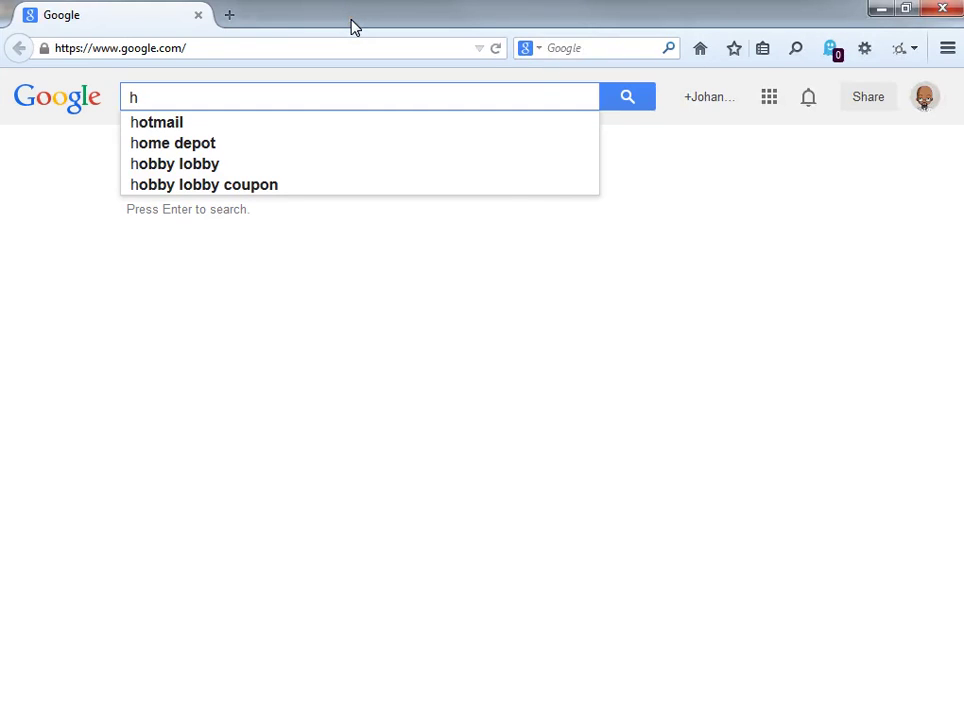
# - Search Google for 'holders animated battlers' and browse the blog's warrior battler sprites
pyautogui.write('older an')
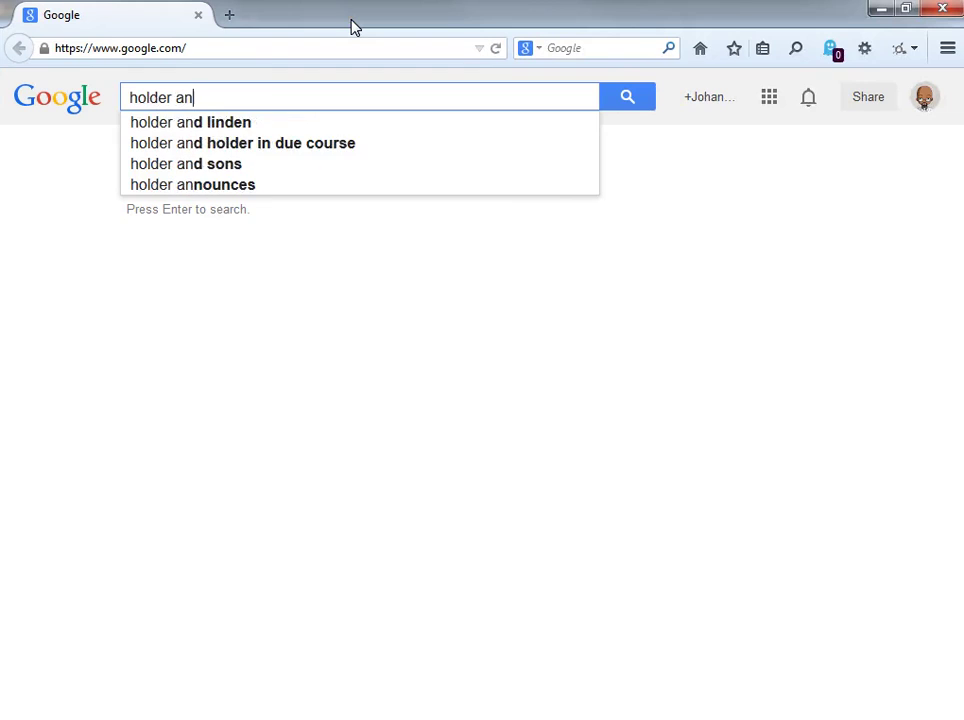
pyautogui.write('imated')
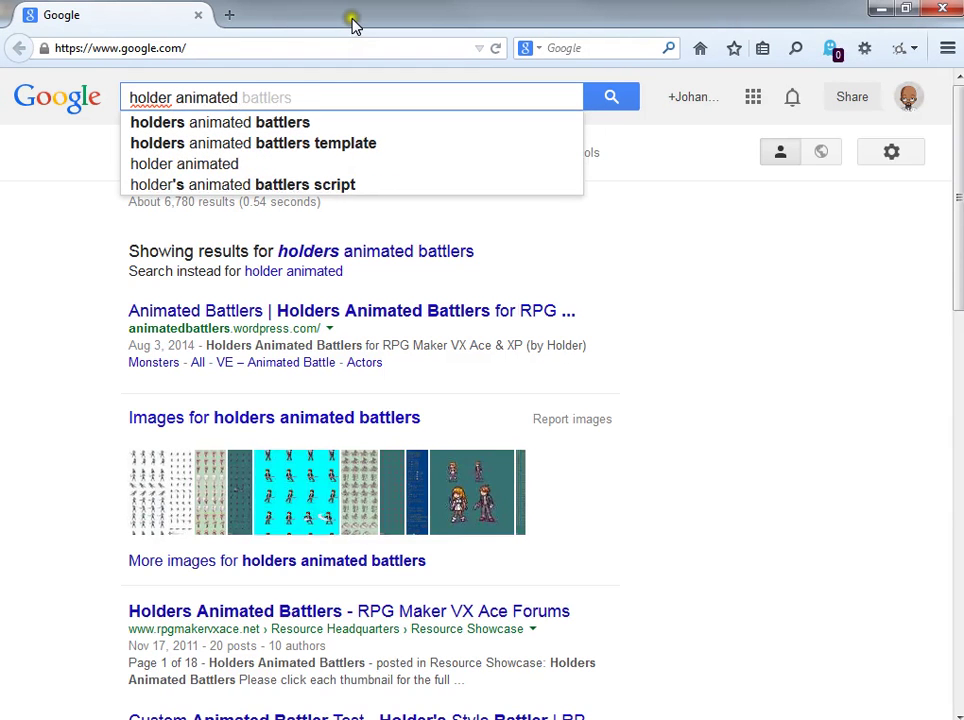
pyautogui.click(308, 122)
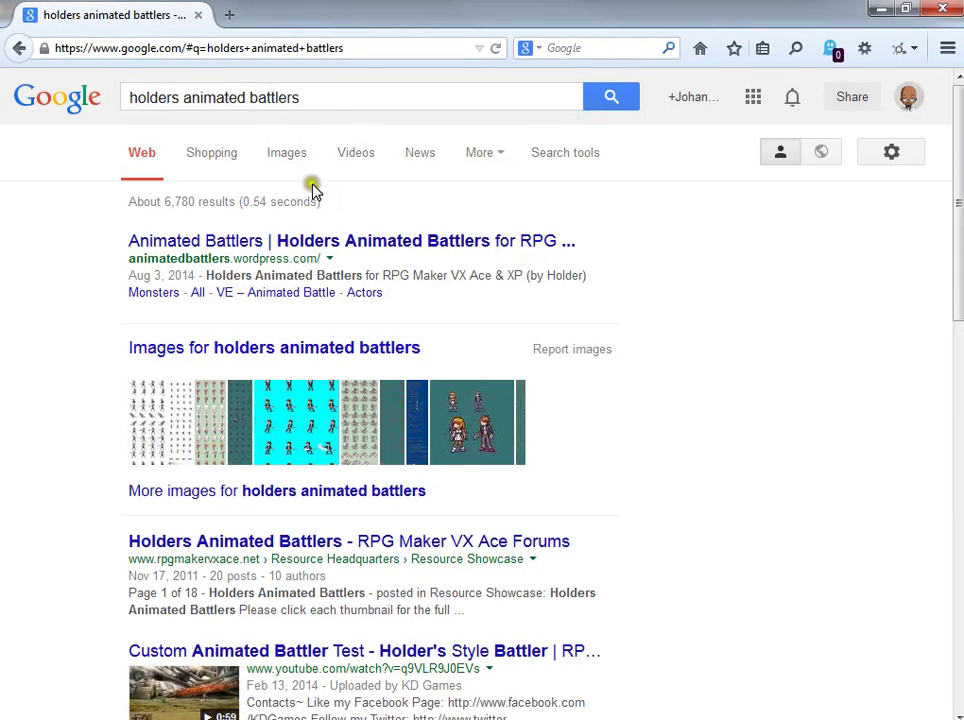
pyautogui.click(322, 249)
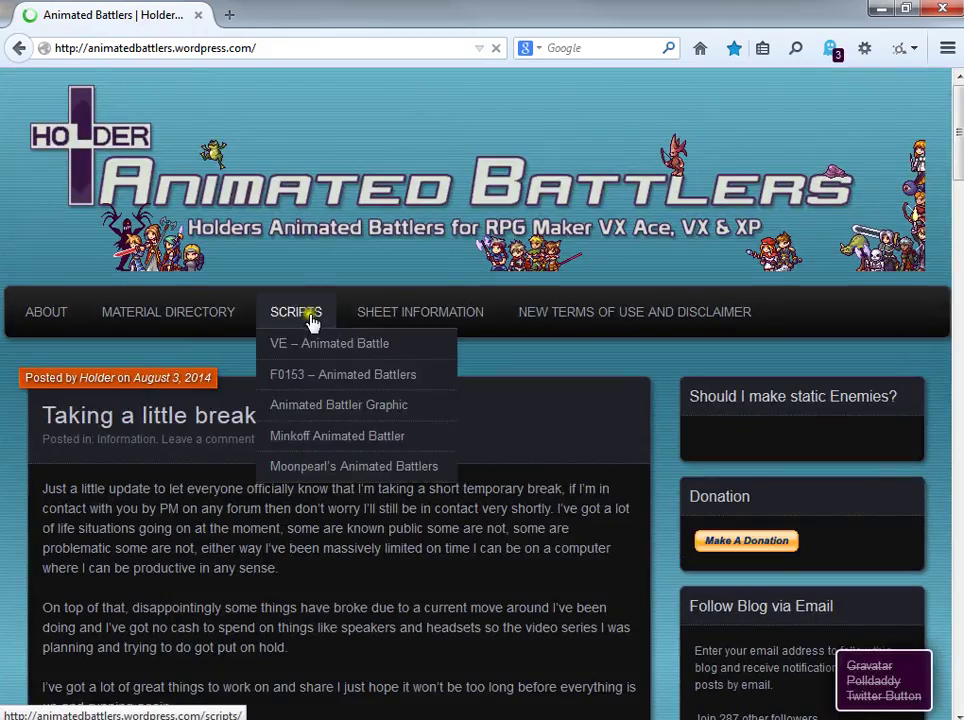
pyautogui.click(300, 430)
pyautogui.scroll(-10, 285, 398)
pyautogui.scroll(-10, 285, 398)
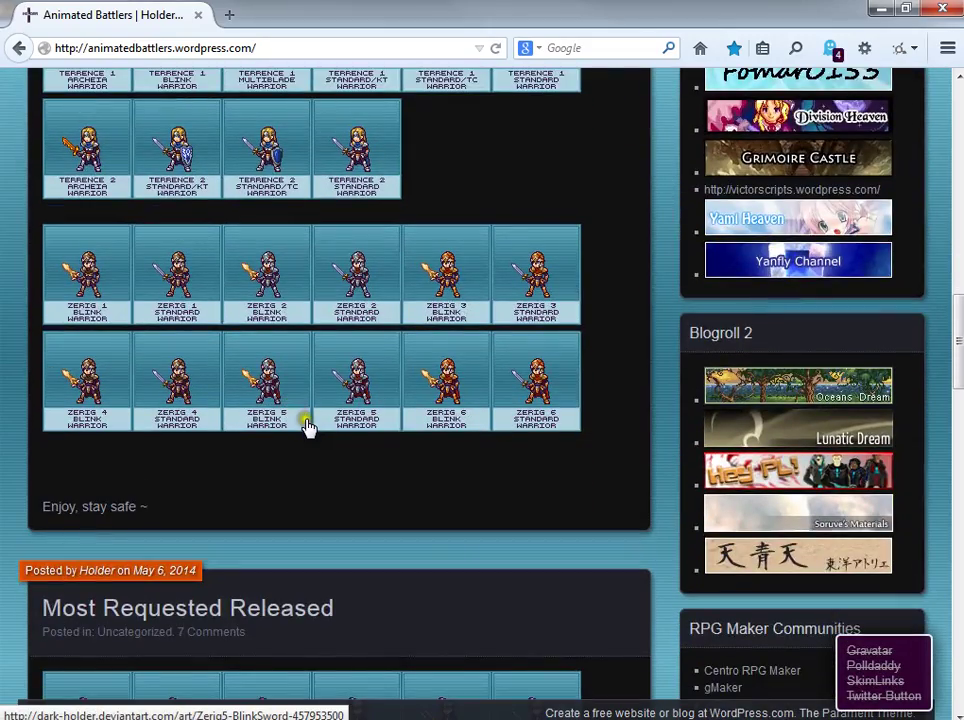
pyautogui.scroll(3, 309, 428)
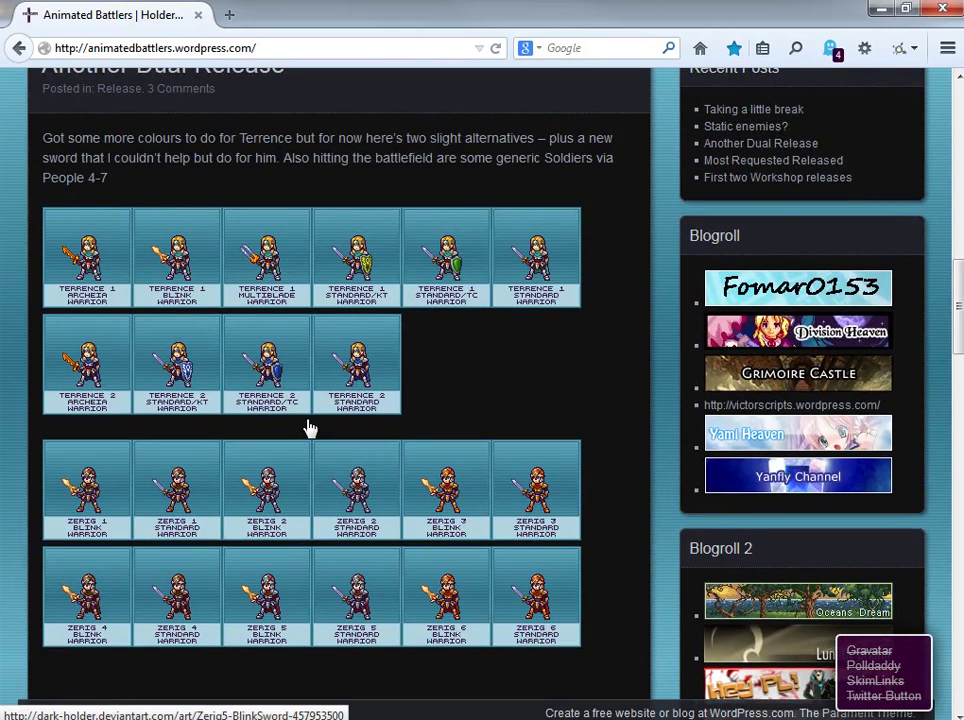
# - Save the full-size Terrence 1 Multiblade warrior sprite sheet PNG to the desktop
pyautogui.click(270, 243)
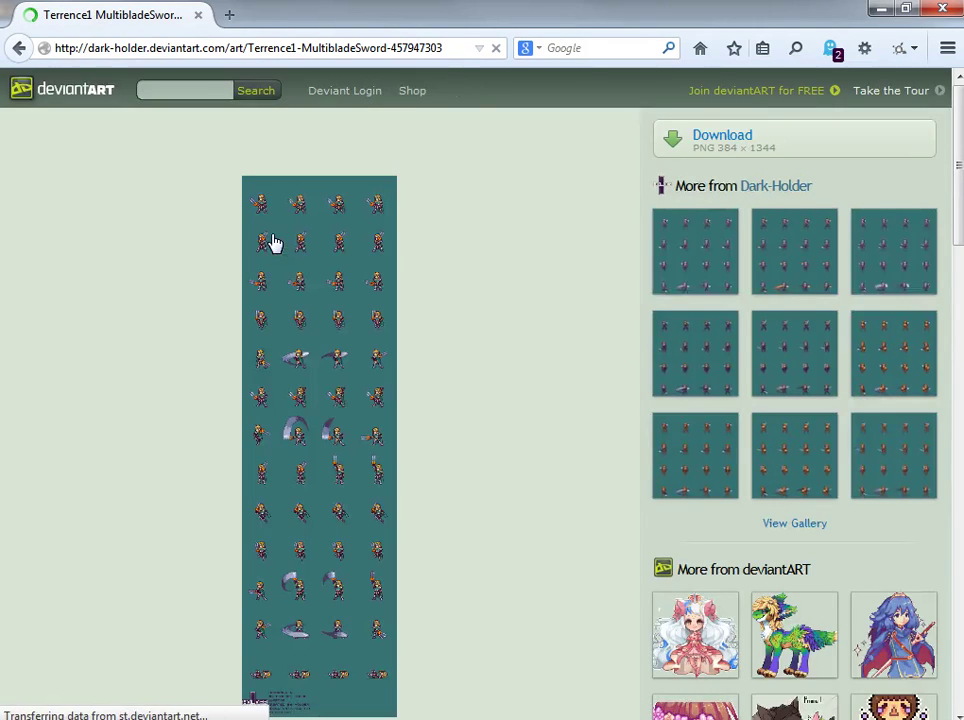
pyautogui.click(302, 303)
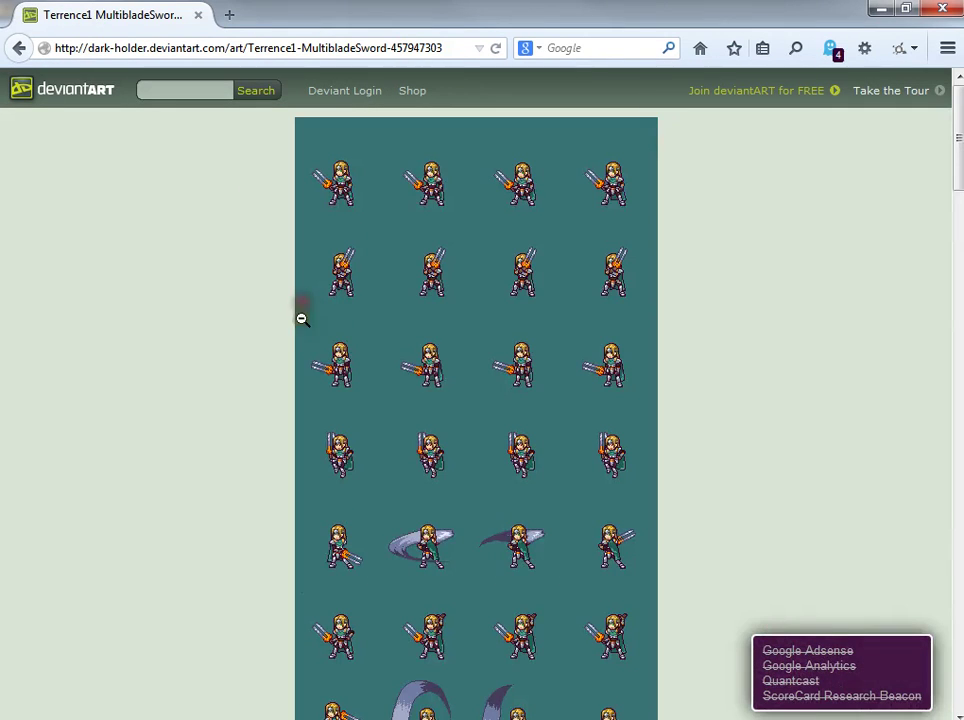
pyautogui.rightClick(461, 386)
pyautogui.click(499, 469)
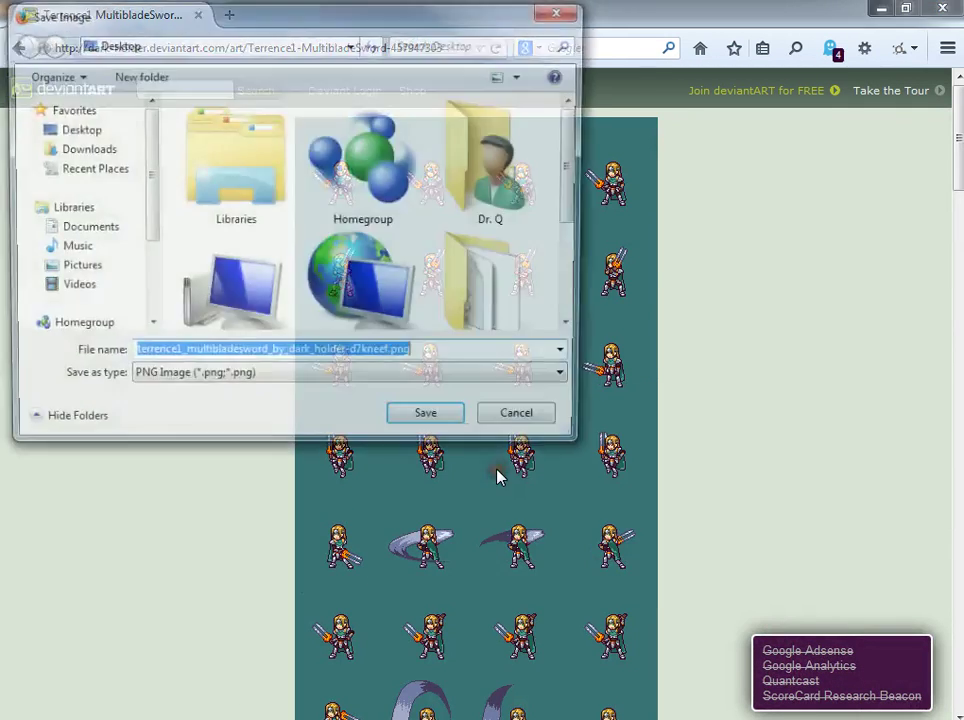
pyautogui.click(439, 427)
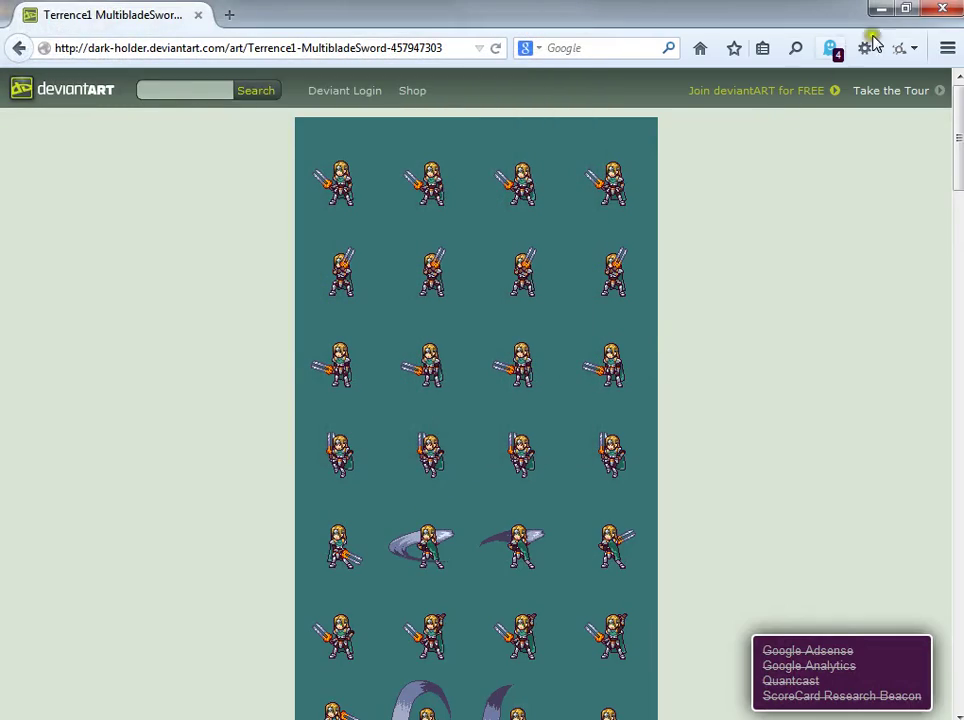
# - Close Firefox and the Database dialogs, minimize RPG Maker, and start Paint.NET
pyautogui.click(945, 9)
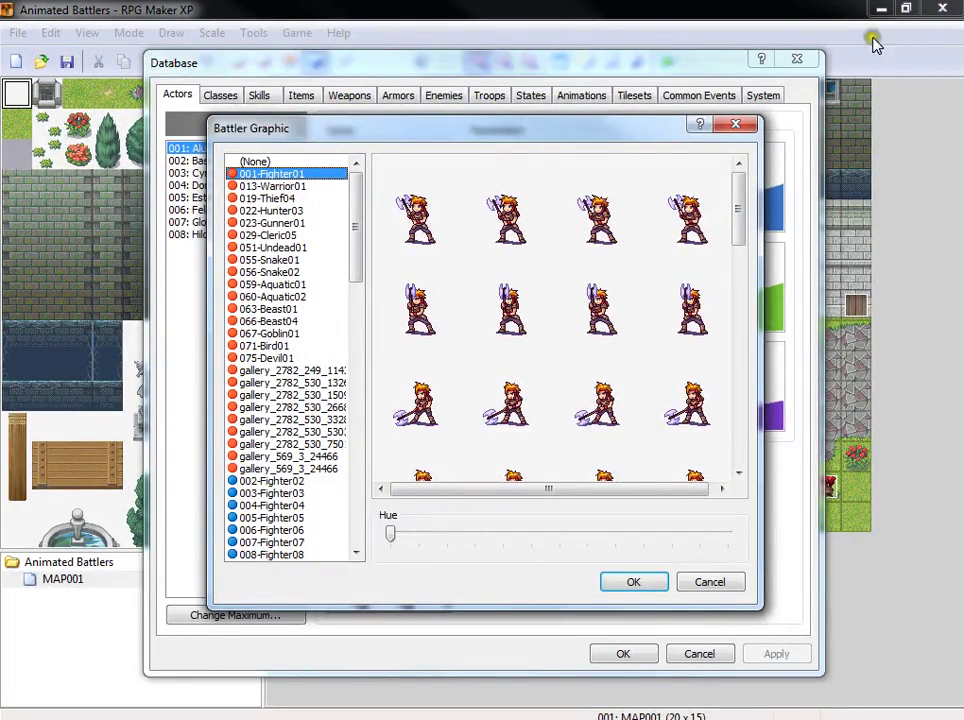
pyautogui.click(729, 126)
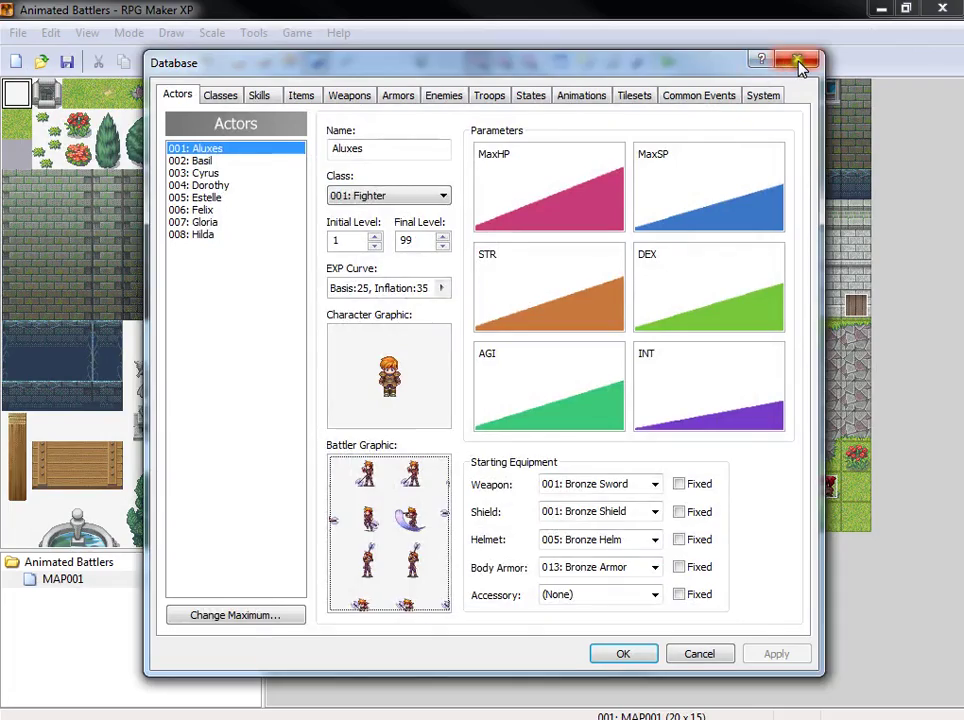
pyautogui.click(796, 60)
pyautogui.click(881, 9)
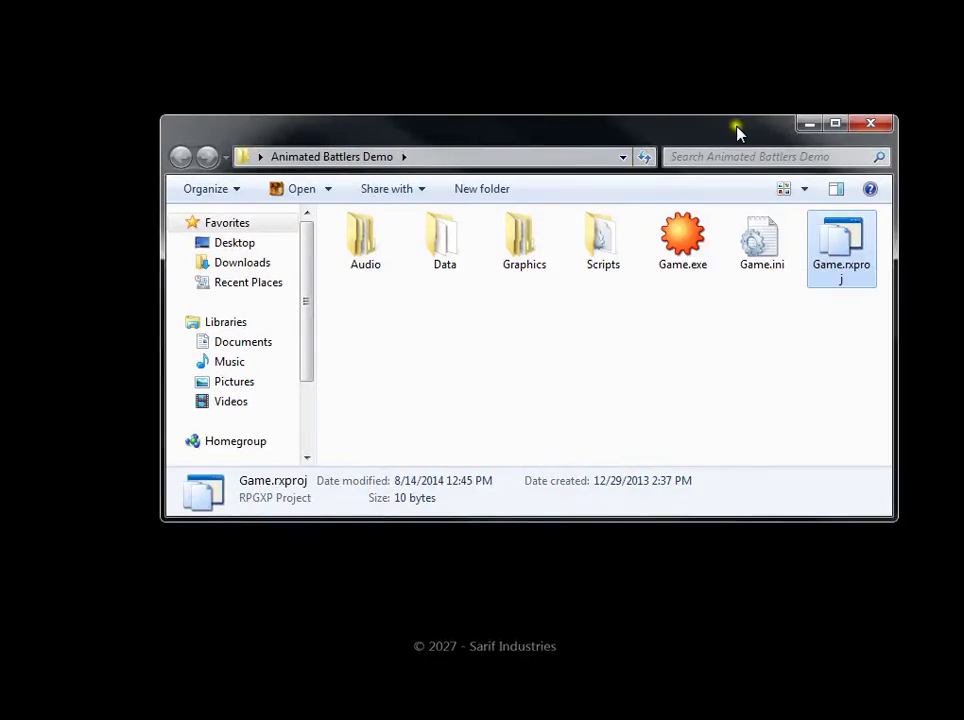
pyautogui.moveTo(736, 127); pyautogui.dragTo(745, 361)
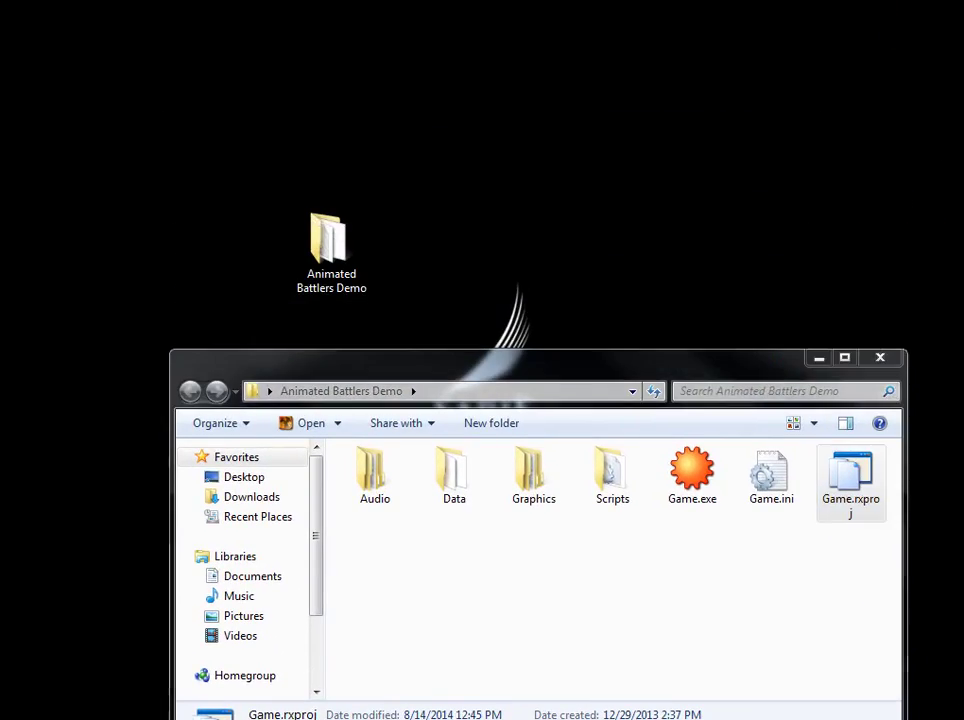
pyautogui.moveTo(490, 146); pyautogui.dragTo(505, 170)
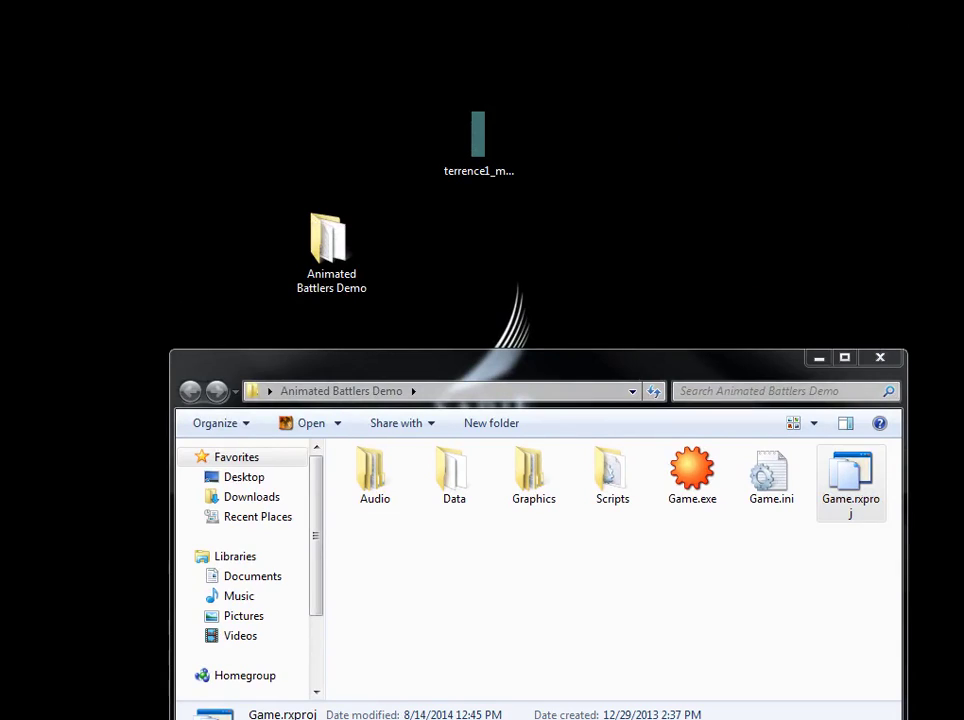
pyautogui.doubleClick(478, 140)
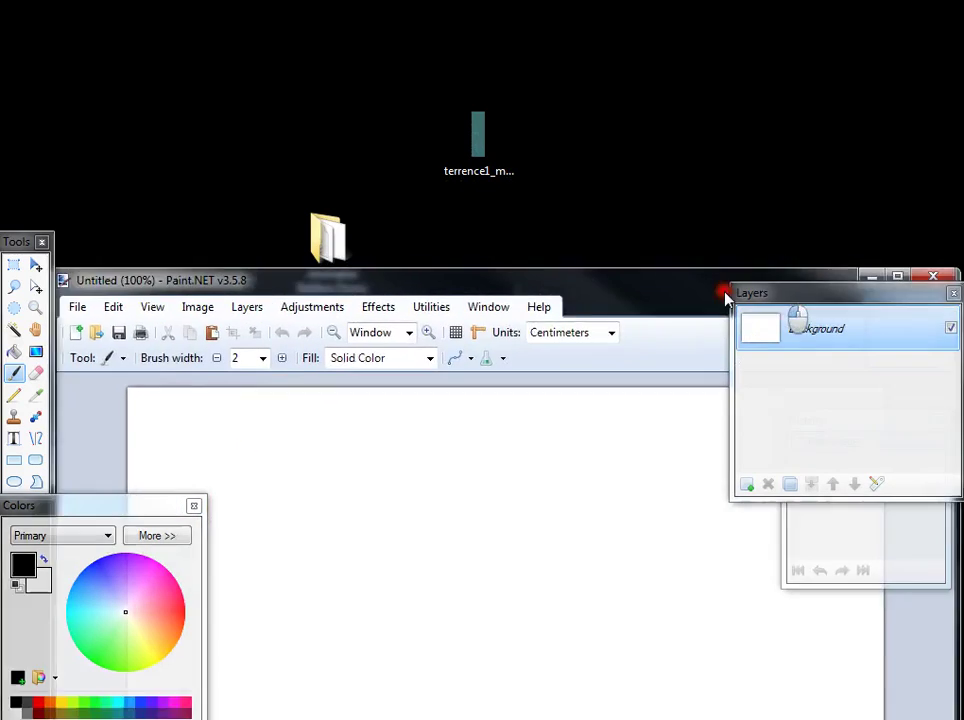
# - Open the Terrence sprite sheet PNG in a maximized Paint.NET window
pyautogui.moveTo(725, 292)
pyautogui.mouseDown()
pyautogui.moveTo(650, 265)
pyautogui.moveTo(657, 258)
pyautogui.mouseUp()
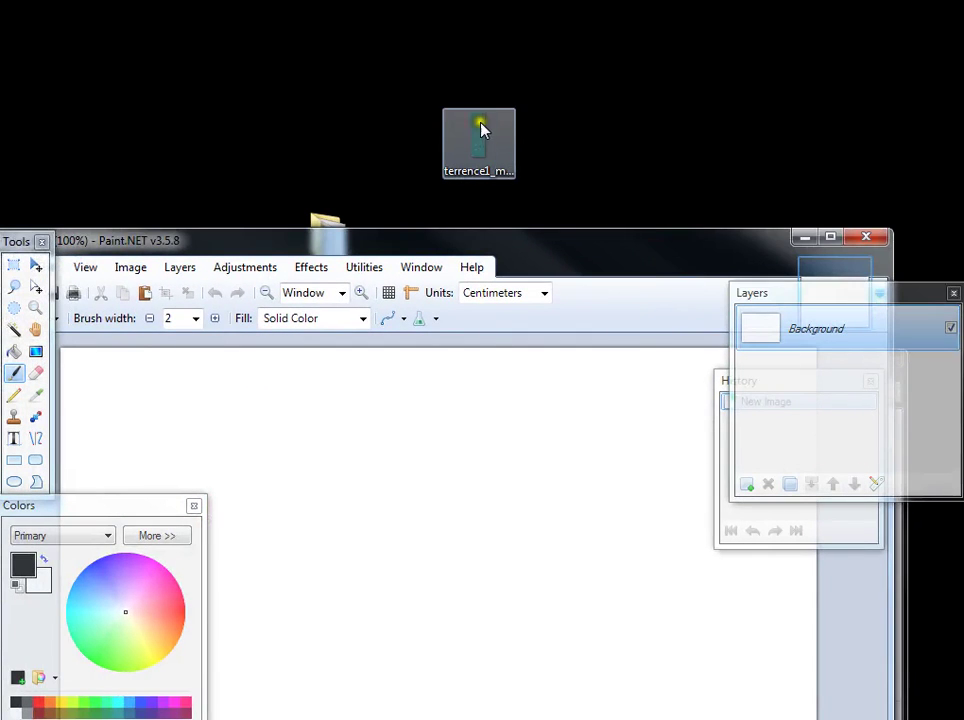
pyautogui.moveTo(484, 127); pyautogui.dragTo(471, 533)
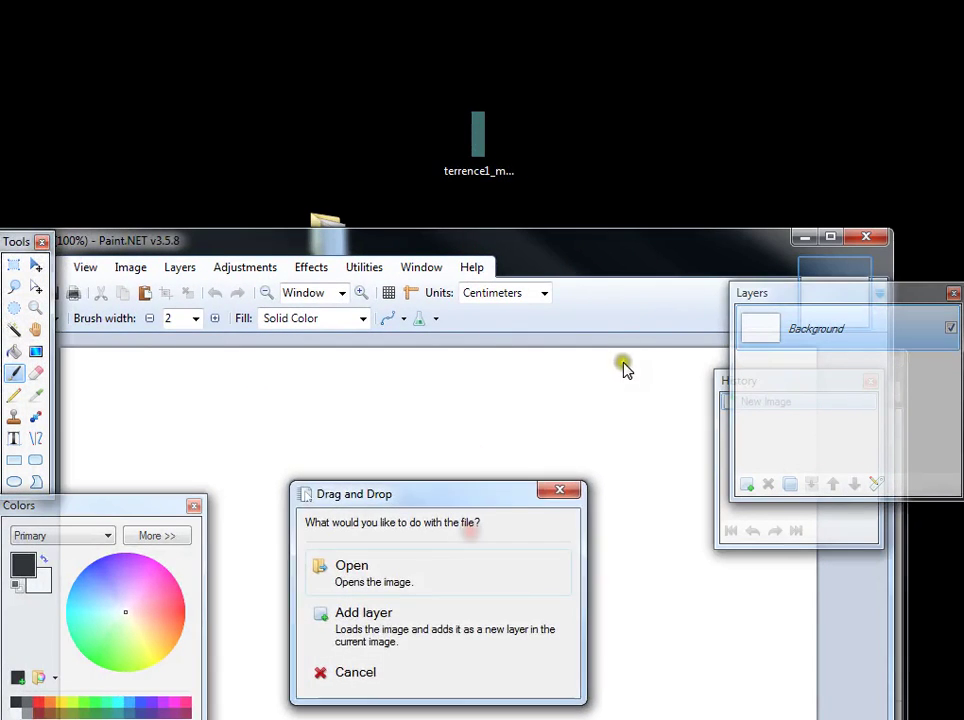
pyautogui.click(418, 578)
pyautogui.doubleClick(533, 238)
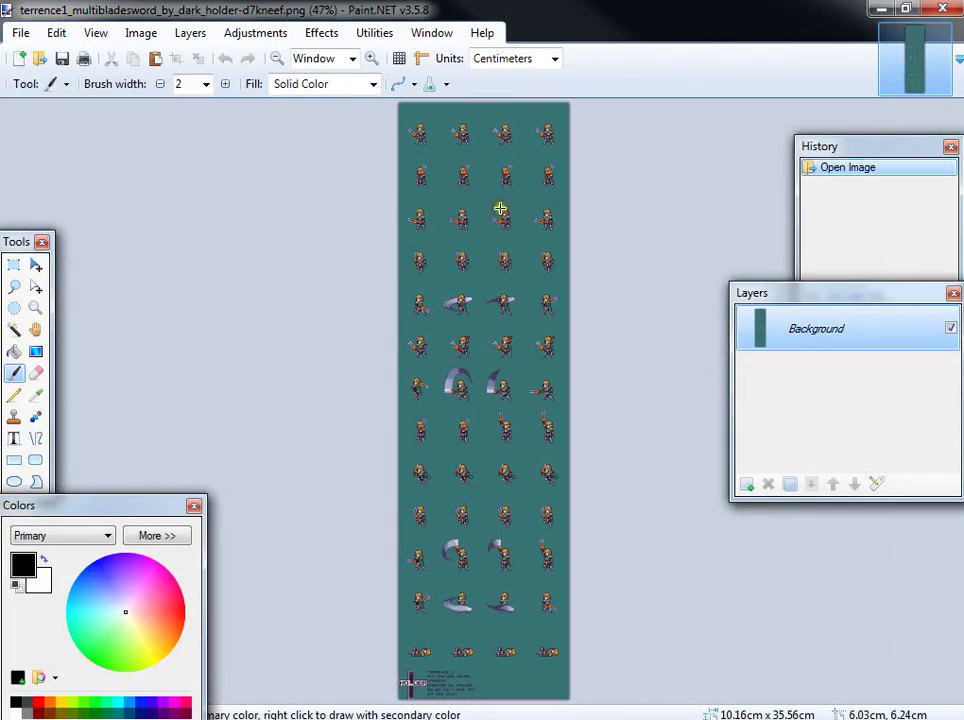
pyautogui.keyDown('ctrl'); pyautogui.scroll(5, 583, 448); pyautogui.keyUp('ctrl')
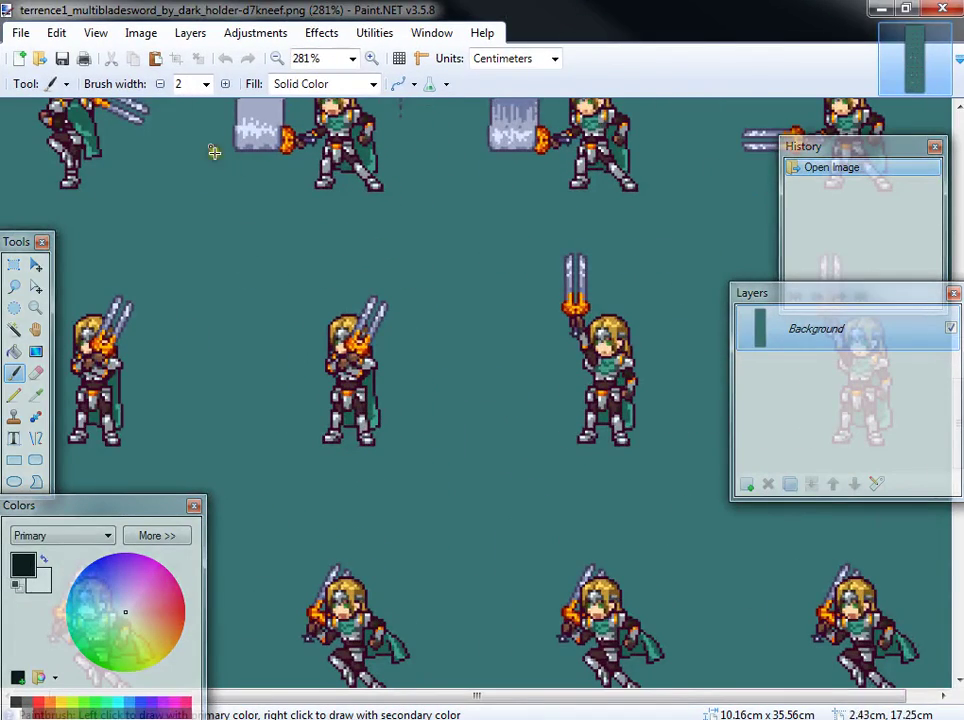
# - Erase the teal background with the Magic Wand at 0% tolerance and save the PNG
pyautogui.click(14, 329)
pyautogui.moveTo(377, 84); pyautogui.dragTo(360, 85)
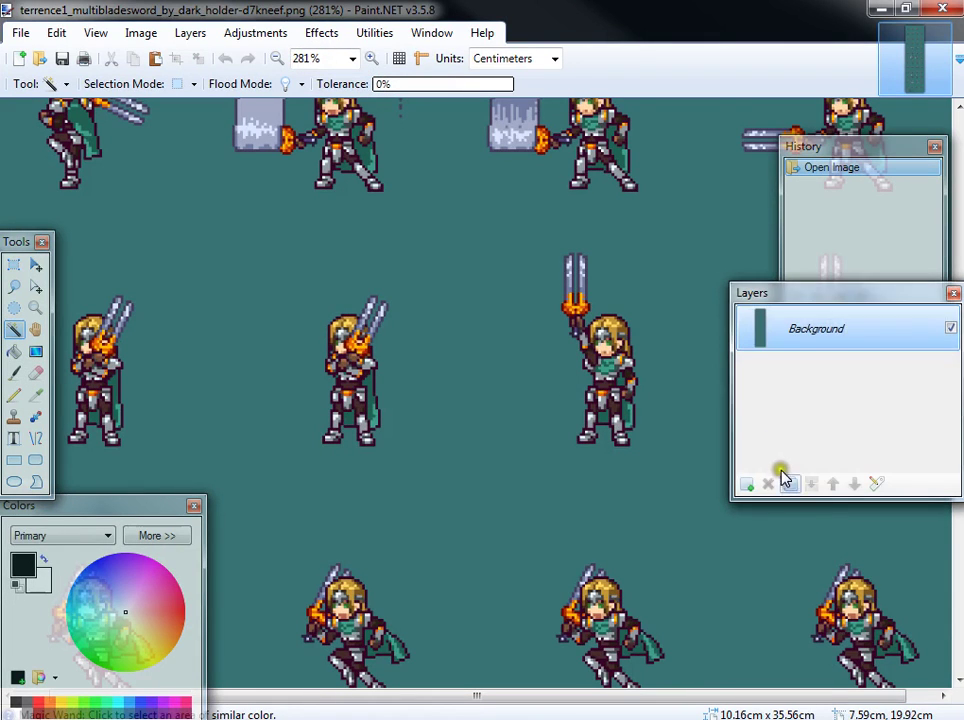
pyautogui.click(497, 407)
pyautogui.press('Delete')
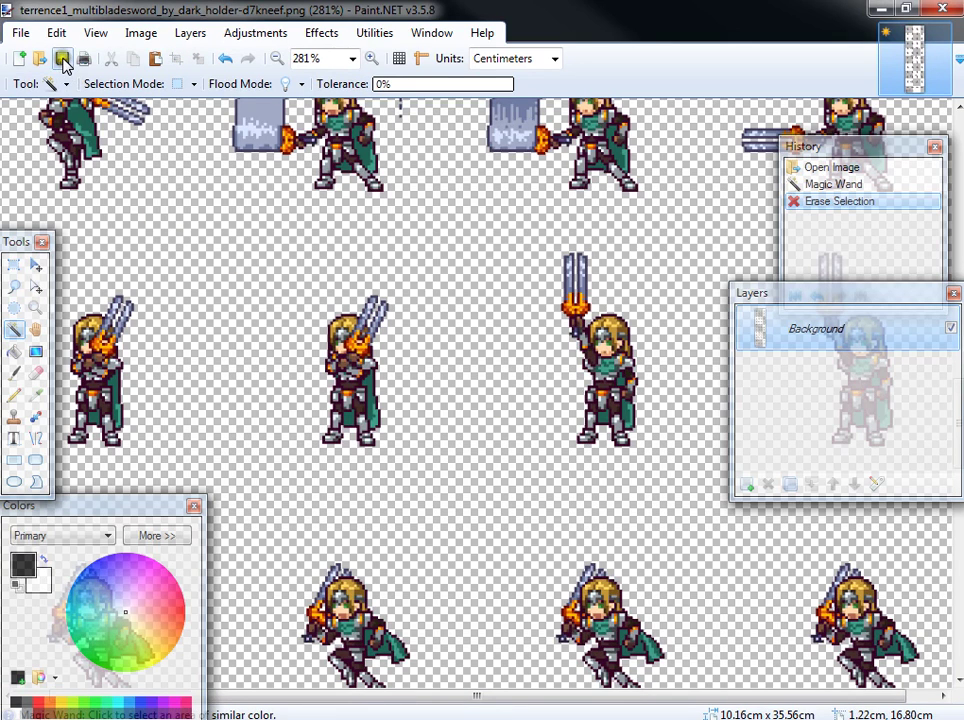
pyautogui.click(62, 59)
pyautogui.click(826, 514)
# - Close Paint.NET and rename the desktop sprite sheet to terrence1.png
pyautogui.click(942, 9)
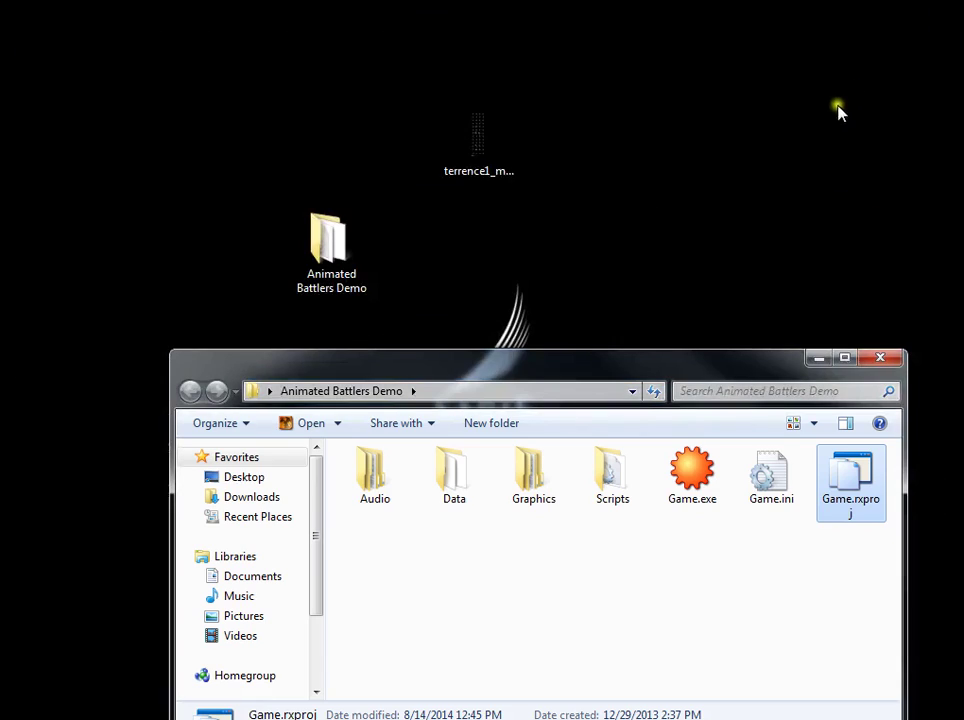
pyautogui.click(490, 157)
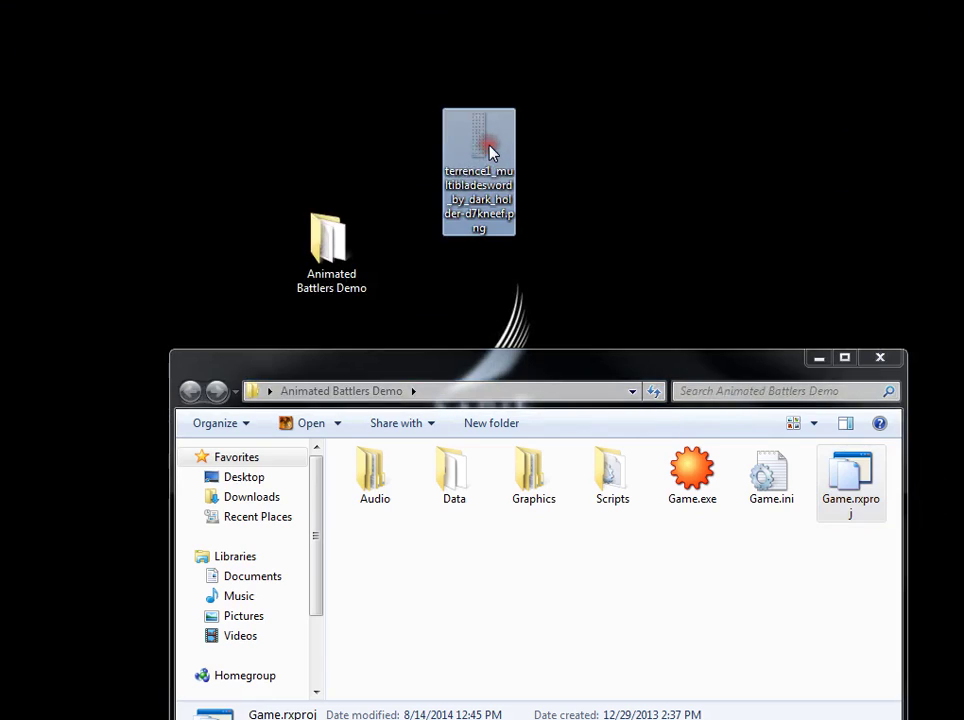
pyautogui.click(481, 197)
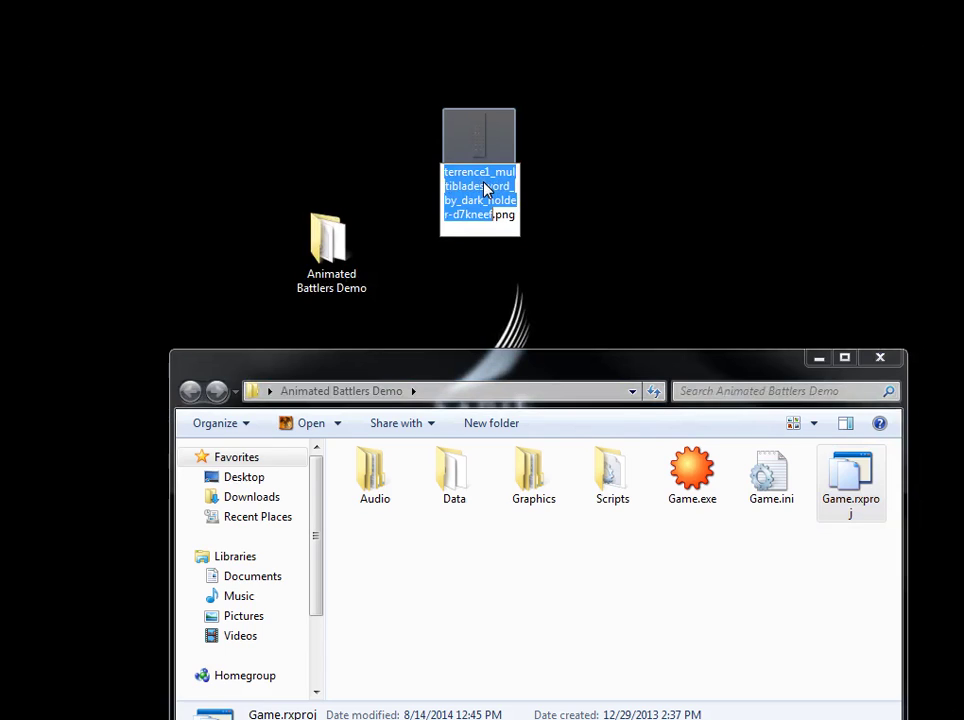
pyautogui.press('Right')
pyautogui.keyDown('shift'); pyautogui.click(485, 187); pyautogui.keyUp('shift')
pyautogui.press('BackSpace')
pyautogui.press('Return')
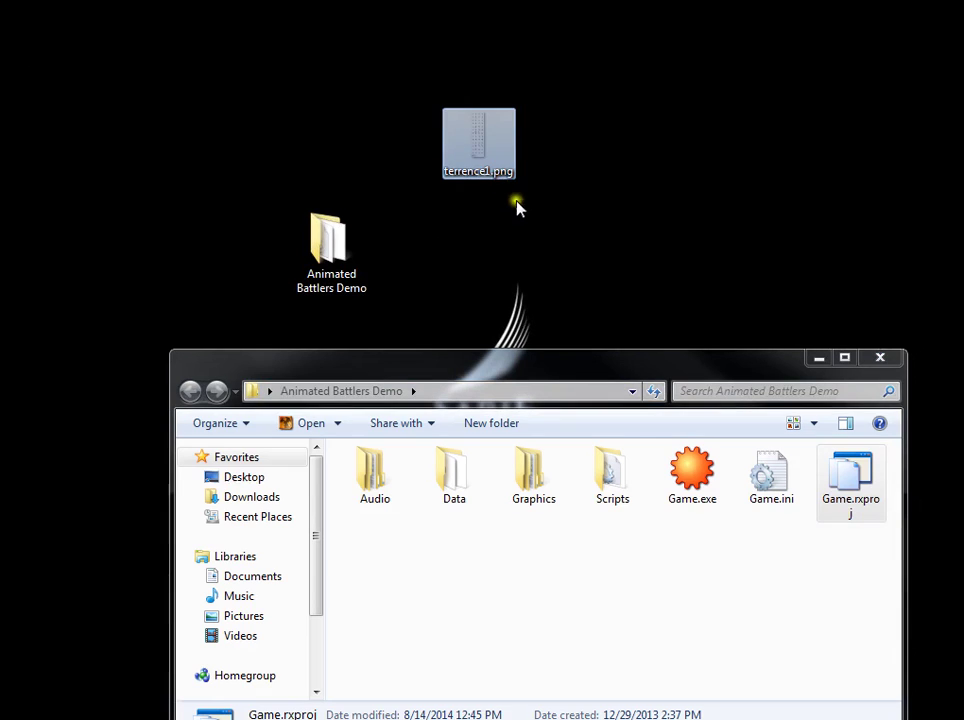
# - Move terrence1.png into the project's Graphics\Battlers folder
pyautogui.doubleClick(517, 503)
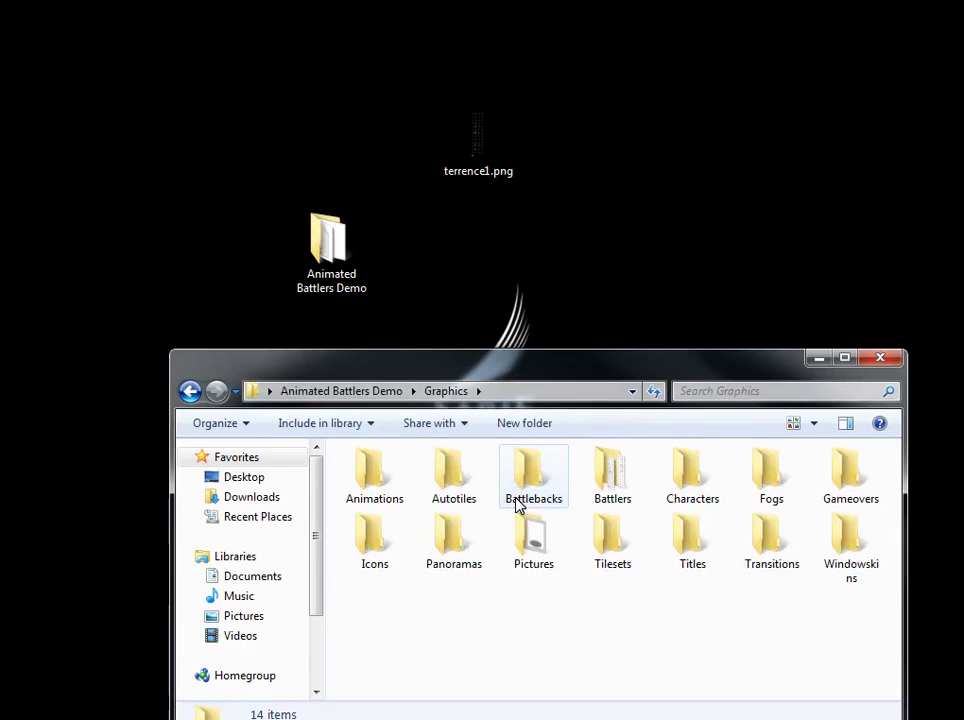
pyautogui.doubleClick(616, 473)
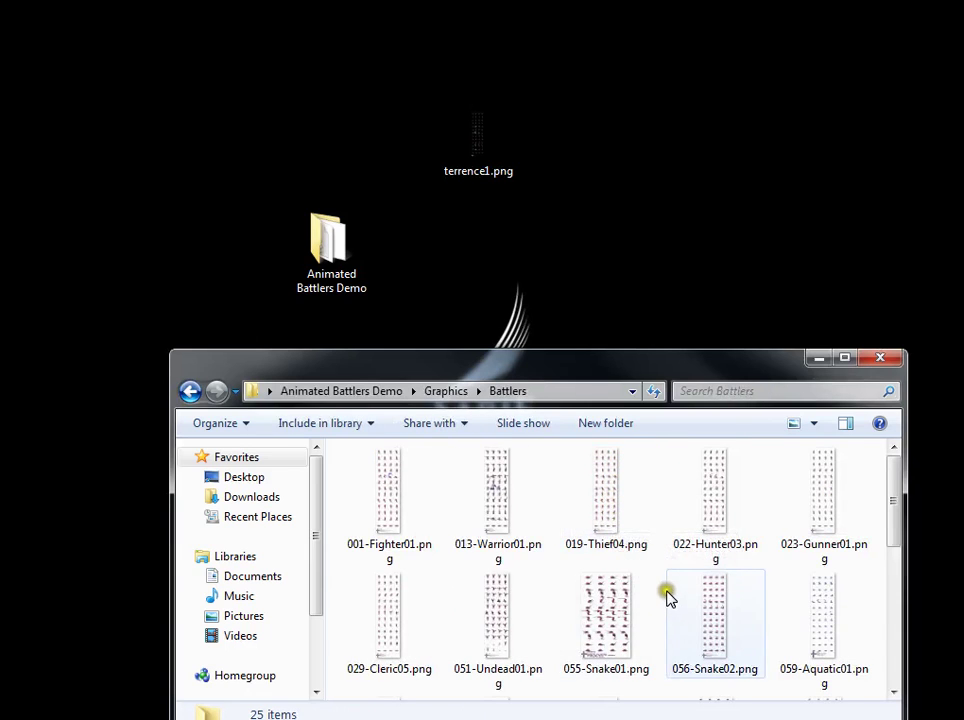
pyautogui.scroll(-3, 668, 598)
pyautogui.scroll(5, 668, 598)
pyautogui.moveTo(480, 150); pyautogui.dragTo(612, 522)
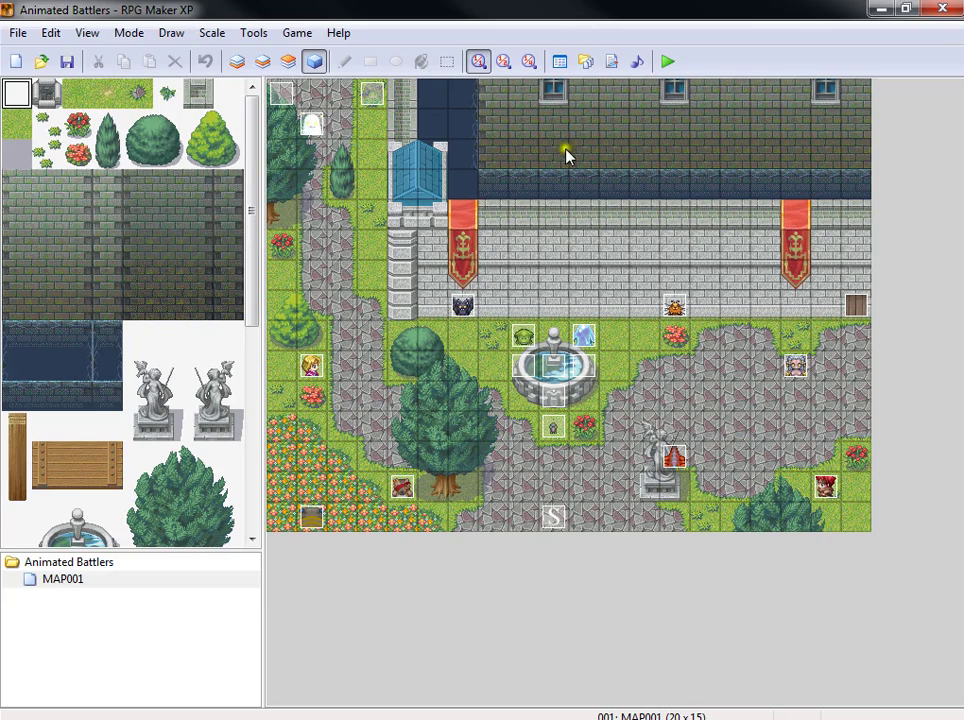
# - Set Aluxes's Battler Graphic to terrence1 in the Database and apply the change
pyautogui.click(561, 61)
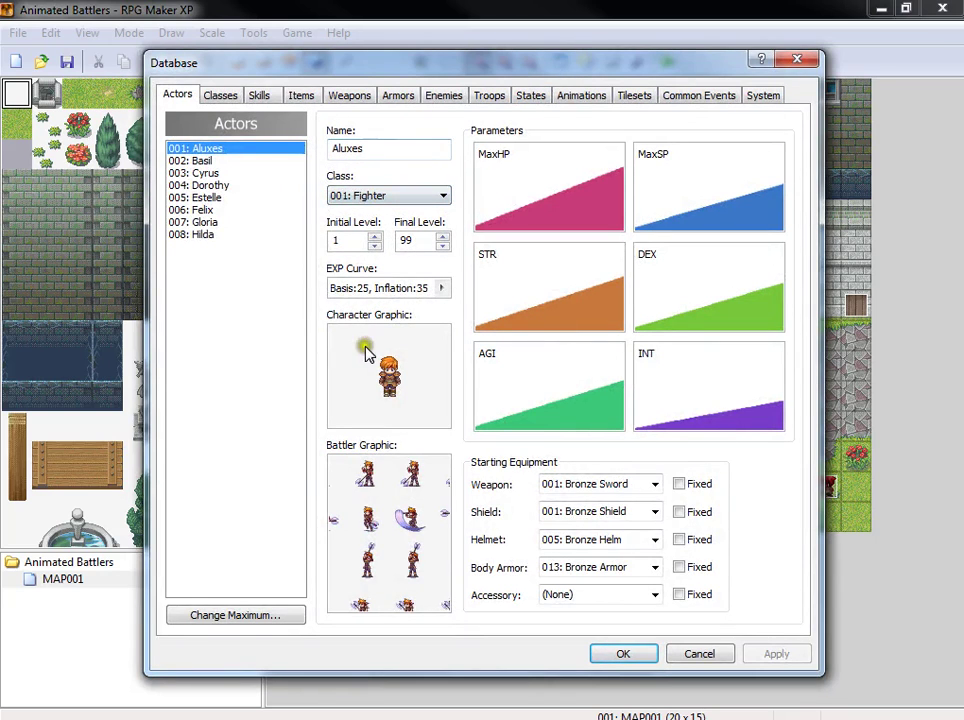
pyautogui.doubleClick(414, 510)
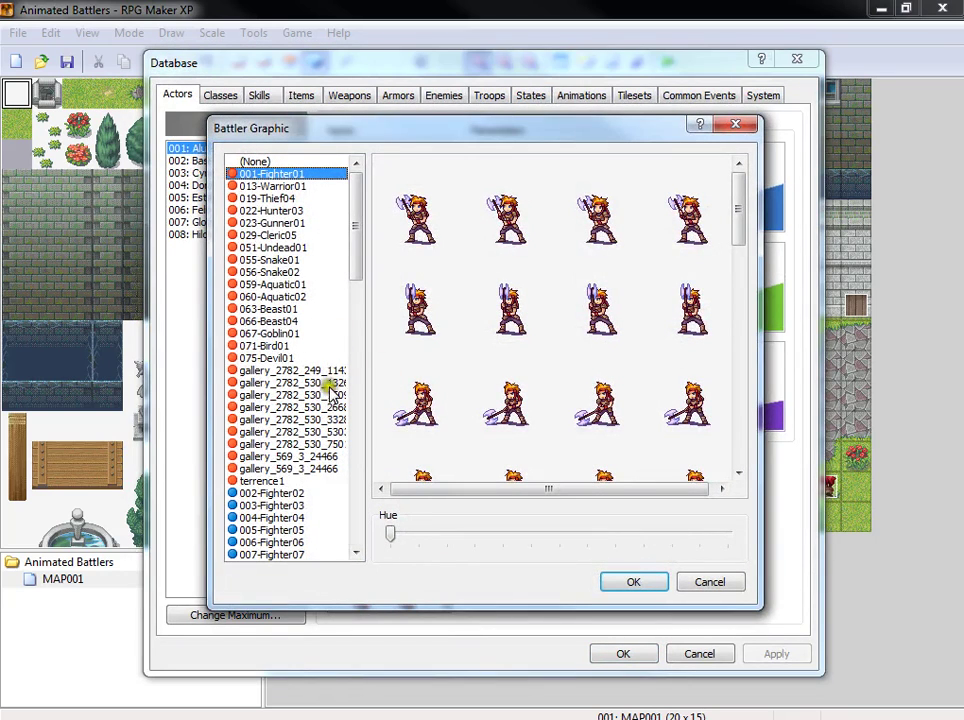
pyautogui.click(268, 484)
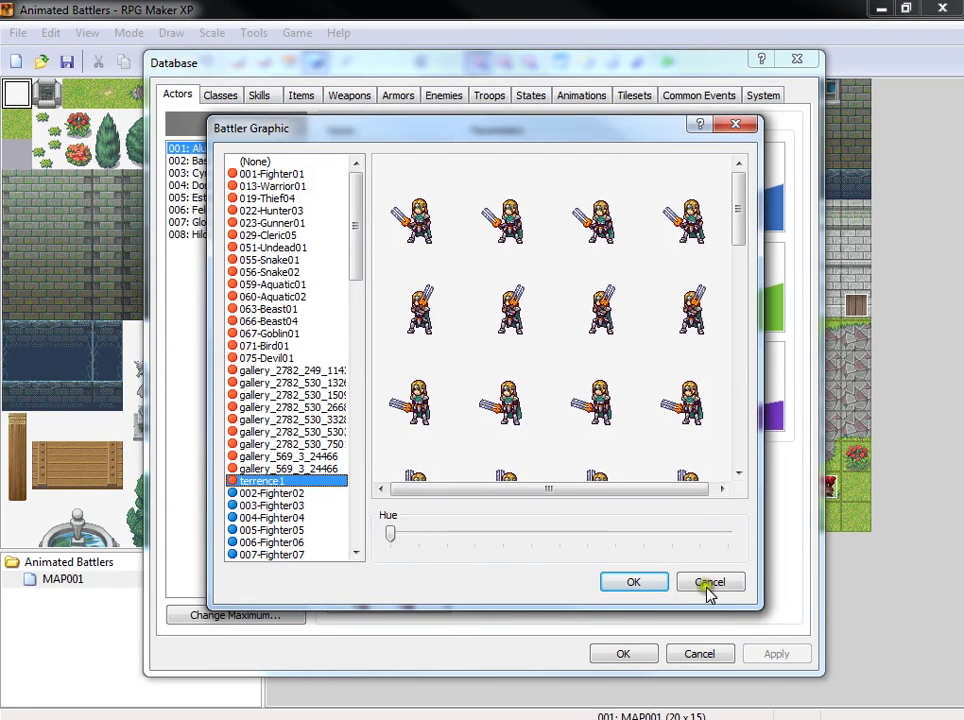
pyautogui.click(648, 580)
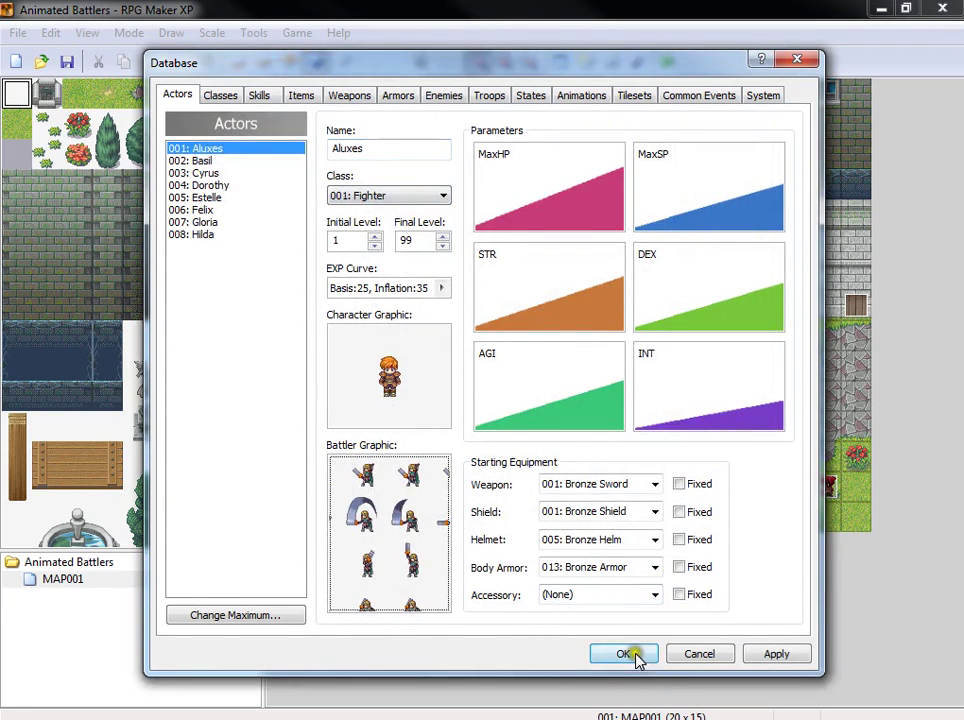
pyautogui.click(636, 655)
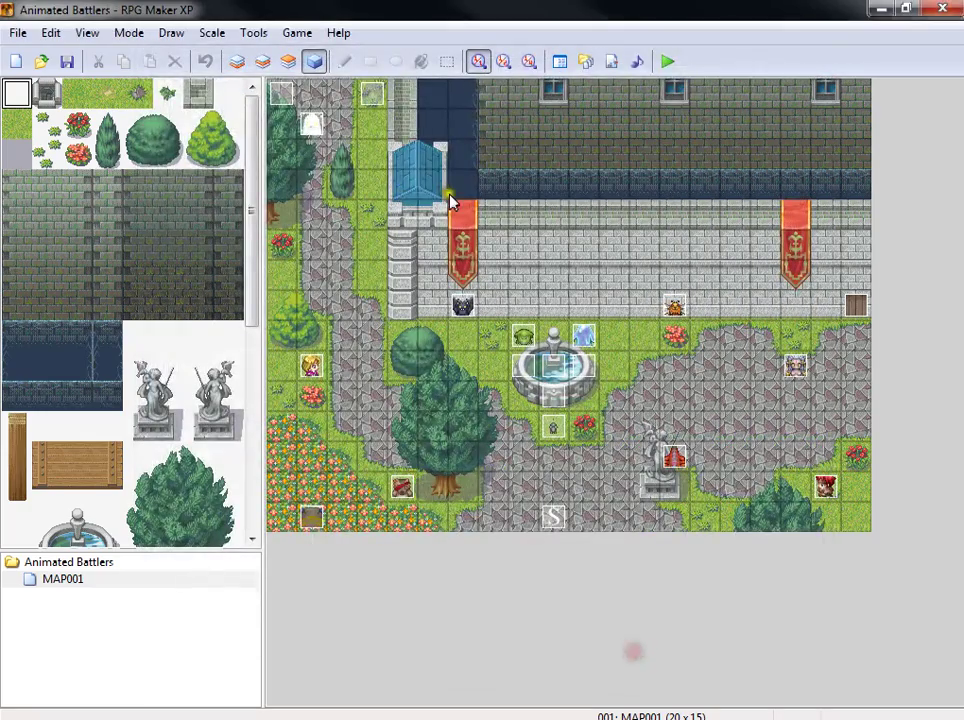
# - Save the project and launch a playtest, repositioning the game window
pyautogui.click(676, 63)
pyautogui.click(408, 409)
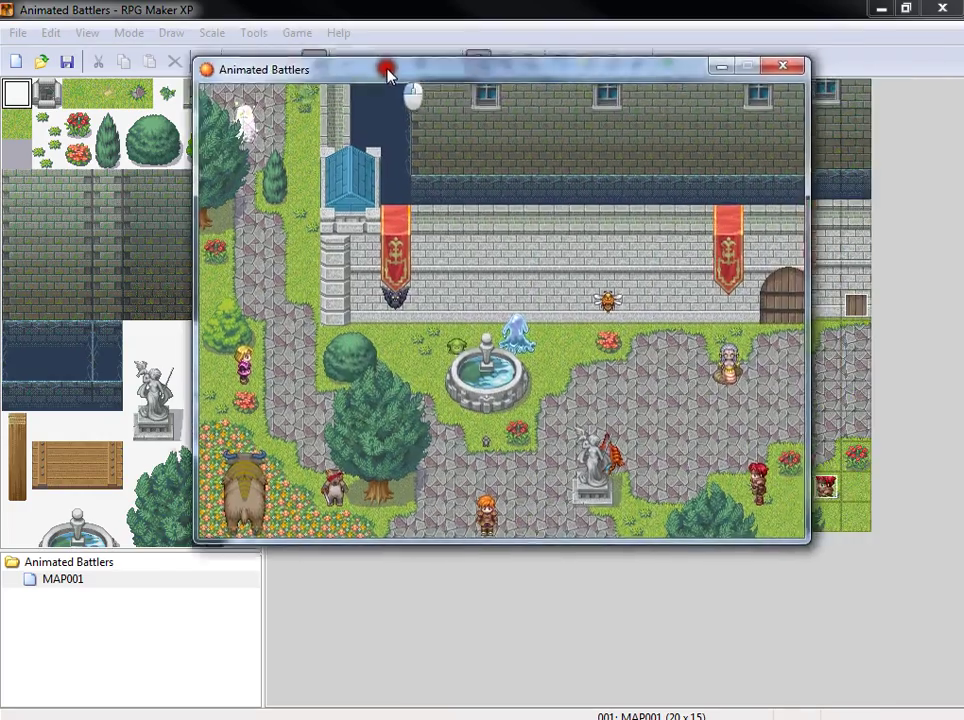
pyautogui.moveTo(387, 67); pyautogui.dragTo(361, 82)
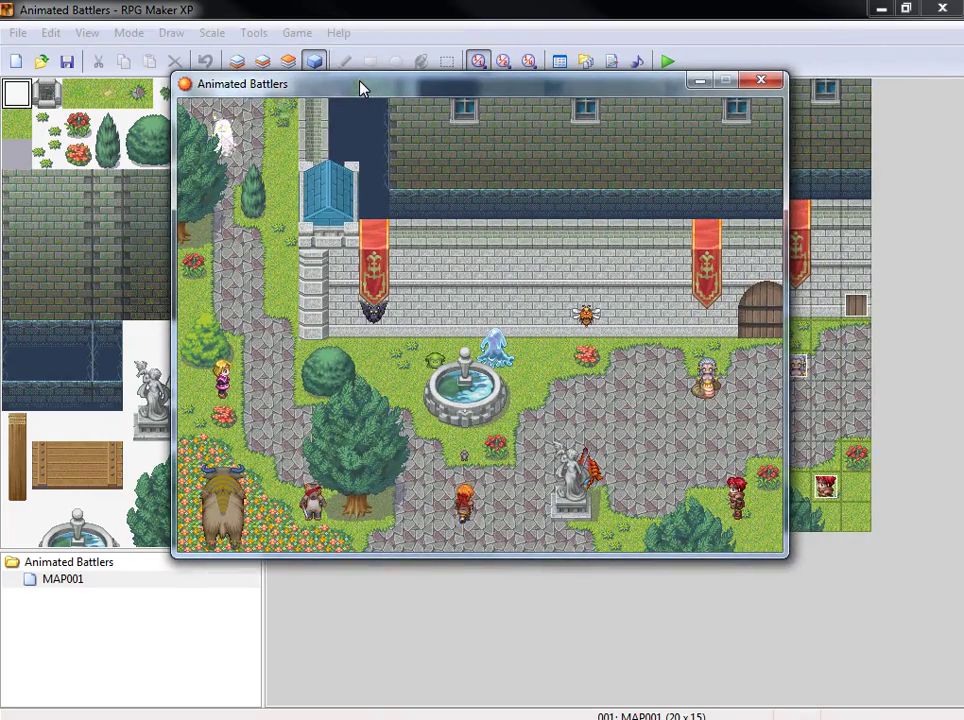
# - Walk into the Sewer Rat battle and have the first actor use Cross Cut on a rat
pyautogui.press('Up')
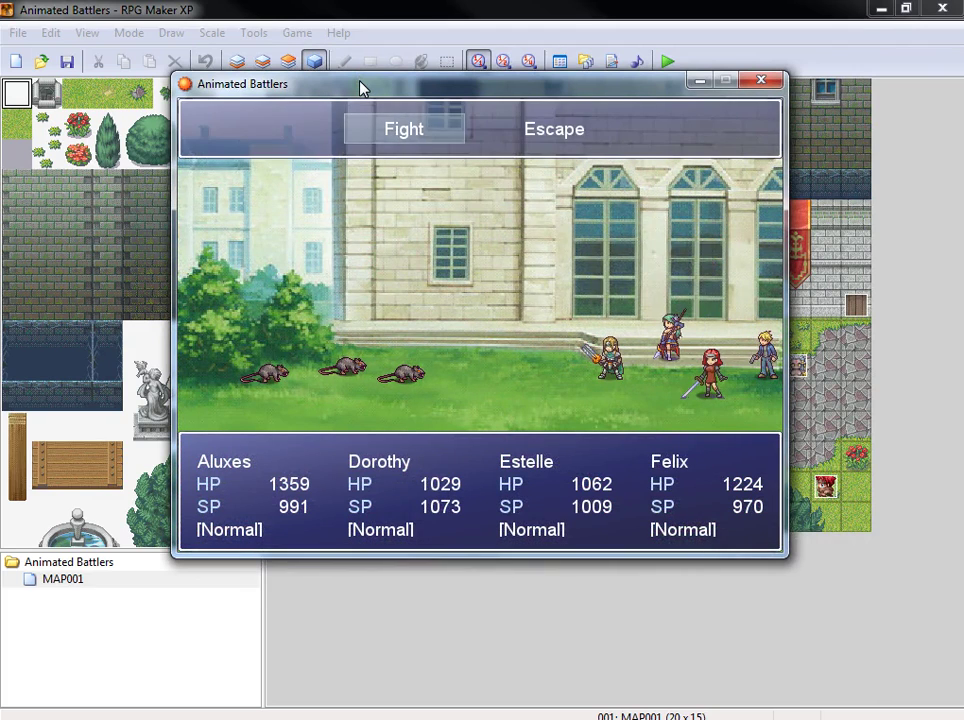
pyautogui.press('Return')
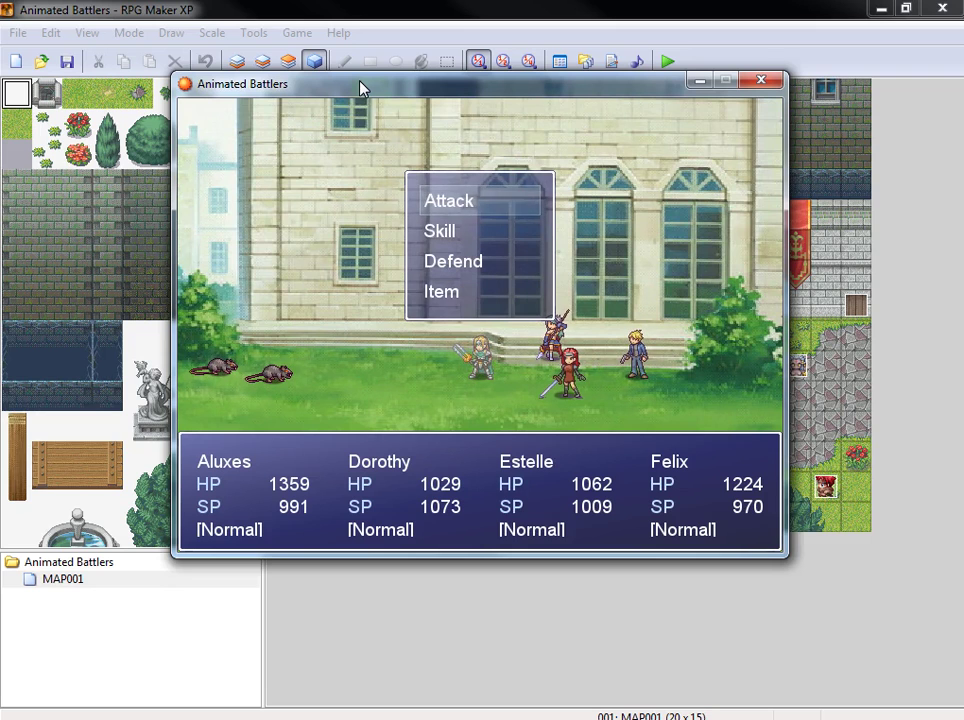
pyautogui.press('Down')
pyautogui.press('Return')
pyautogui.press('Down')
pyautogui.press('Right')
pyautogui.press('Return')
# - Choose the remaining actors' skills, including Beast Slayer on a Sewer Rat
pyautogui.press('Return')
pyautogui.press('Down')
pyautogui.press('Return')
pyautogui.press('Down')
pyautogui.press('Down')
pyautogui.press('Escape')
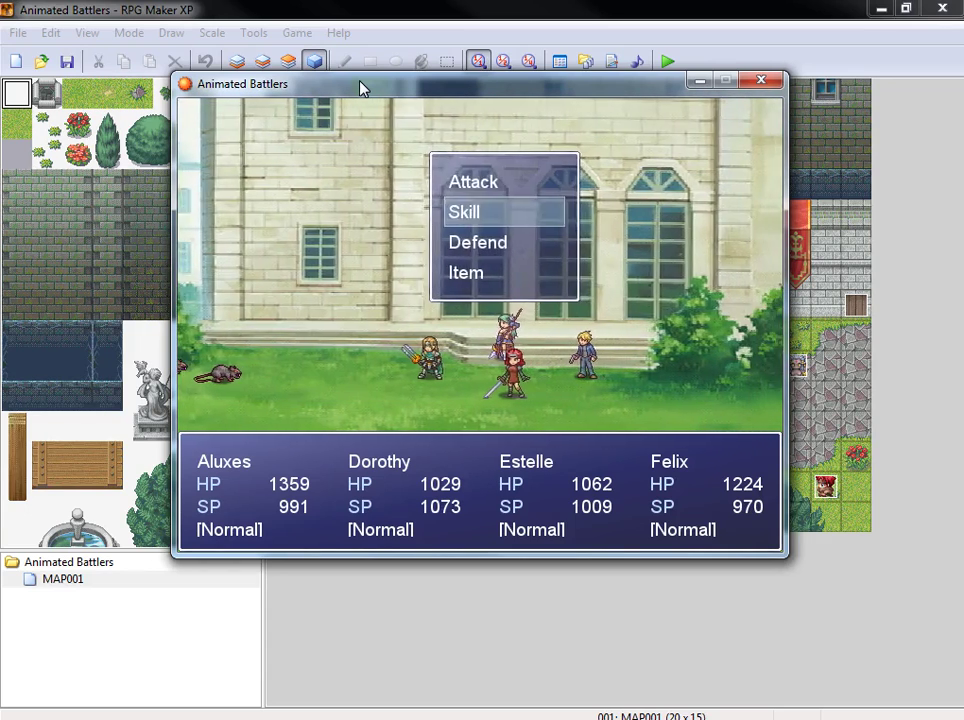
pyautogui.press('Return')
pyautogui.press('Down')
pyautogui.press('Down')
pyautogui.press('Return')
pyautogui.press('Return')
pyautogui.press('Down')
pyautogui.press('Return')
pyautogui.press('Escape')
pyautogui.press('Return')
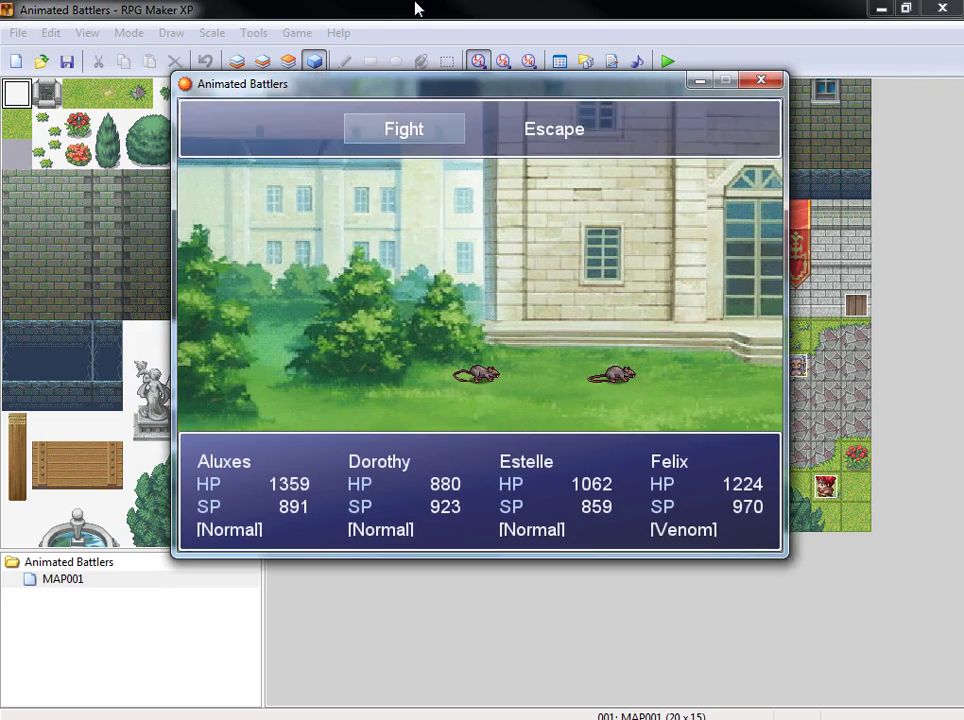
# - Fight a second round with Earth, Thunder and Water skills, then close the game
pyautogui.press('Return')
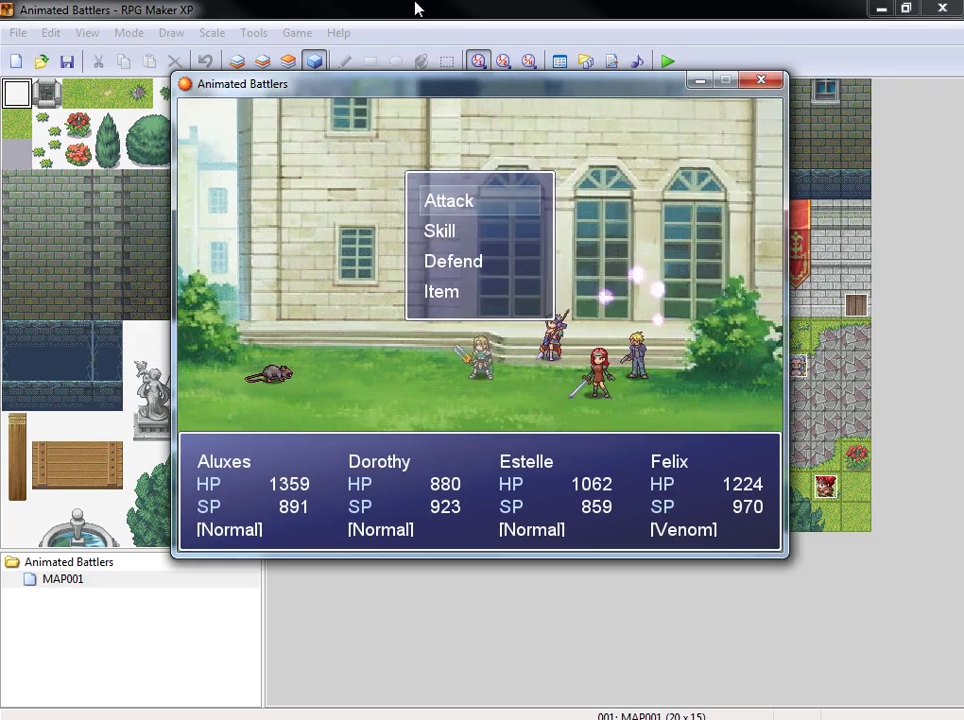
pyautogui.press('Down')
pyautogui.press('Return')
pyautogui.press('Return')
pyautogui.press('Return')
pyautogui.press('Down')
pyautogui.press('Return')
pyautogui.press('Return')
pyautogui.press('Return')
pyautogui.press('Down')
pyautogui.press('Return')
pyautogui.press('Return')
pyautogui.press('Return')
pyautogui.press('Down')
pyautogui.press('Return')
pyautogui.press('Return')
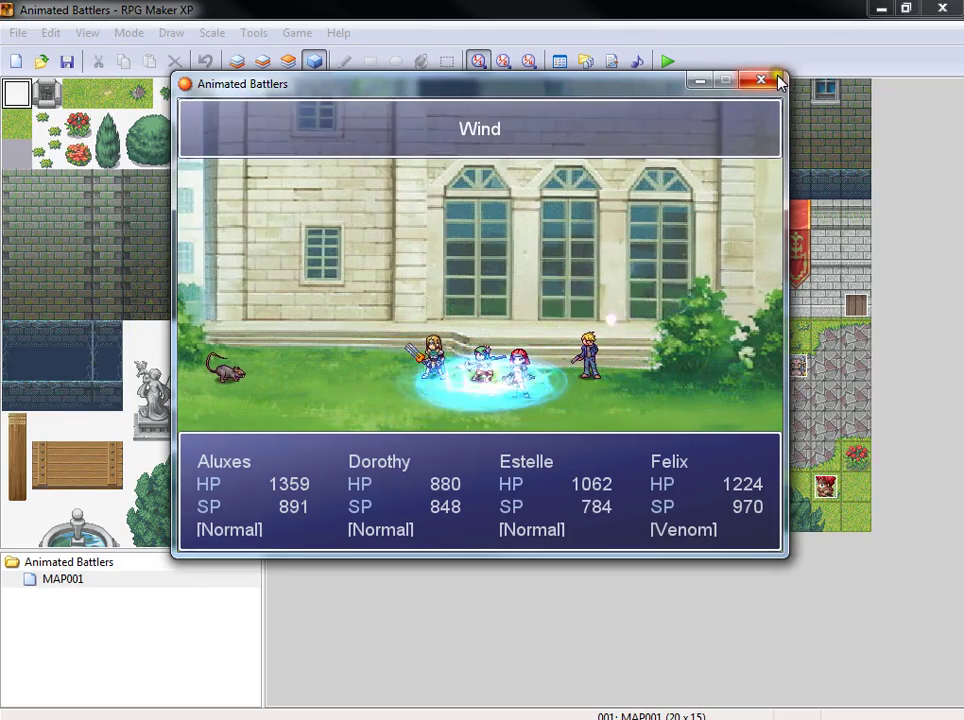
pyautogui.click(778, 81)
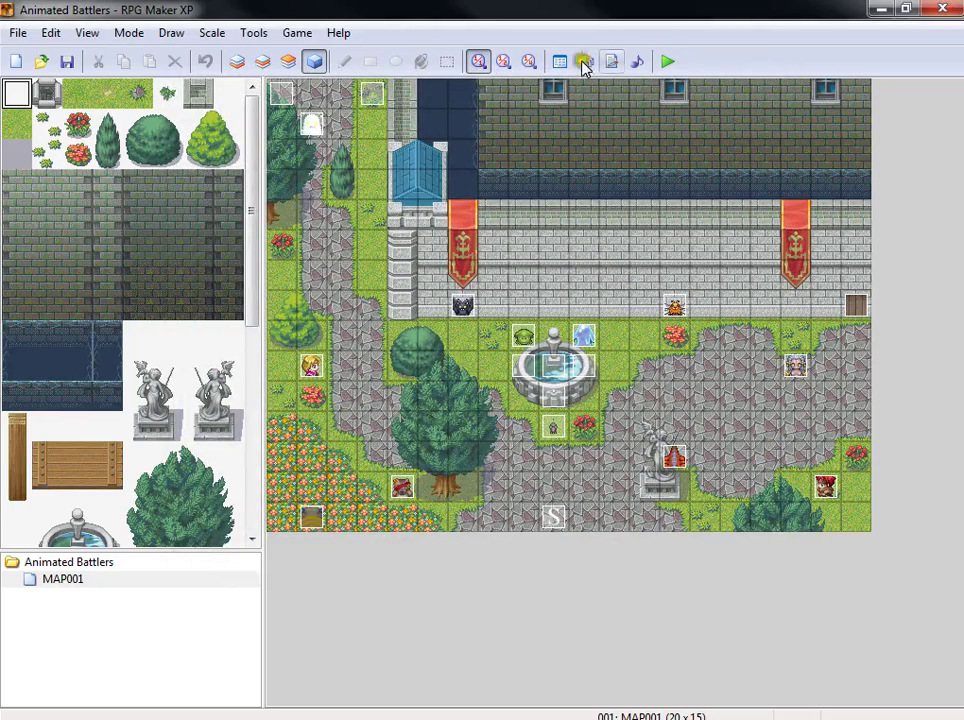
# - Minimize RPG Maker and browse to Animated Battlers Demo\Audio\Voice\Dorothy
pyautogui.click(877, 8)
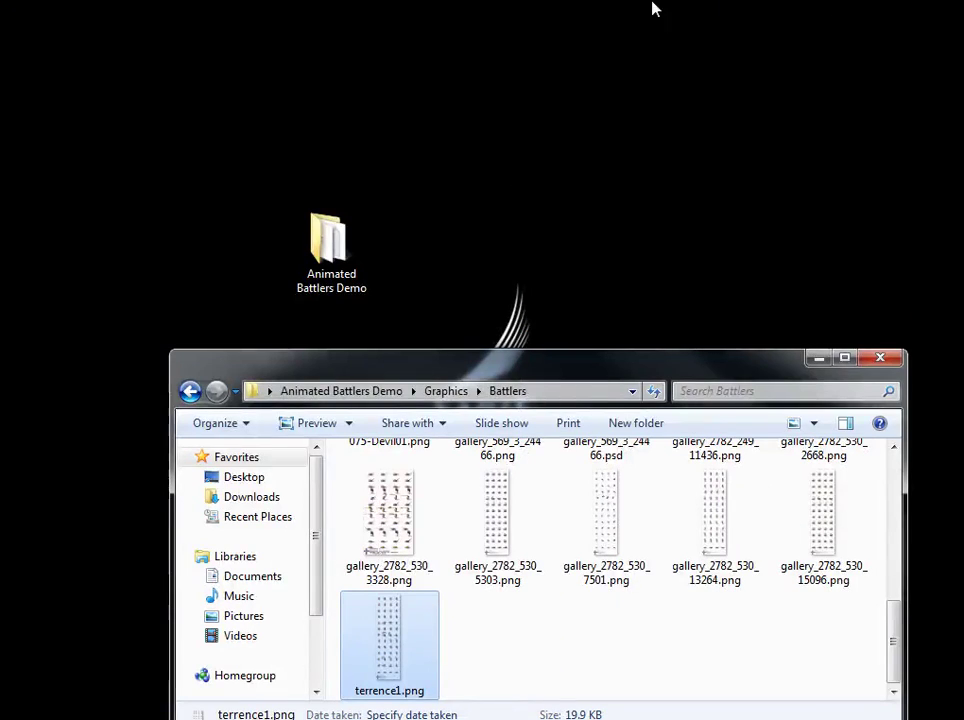
pyautogui.click(335, 268)
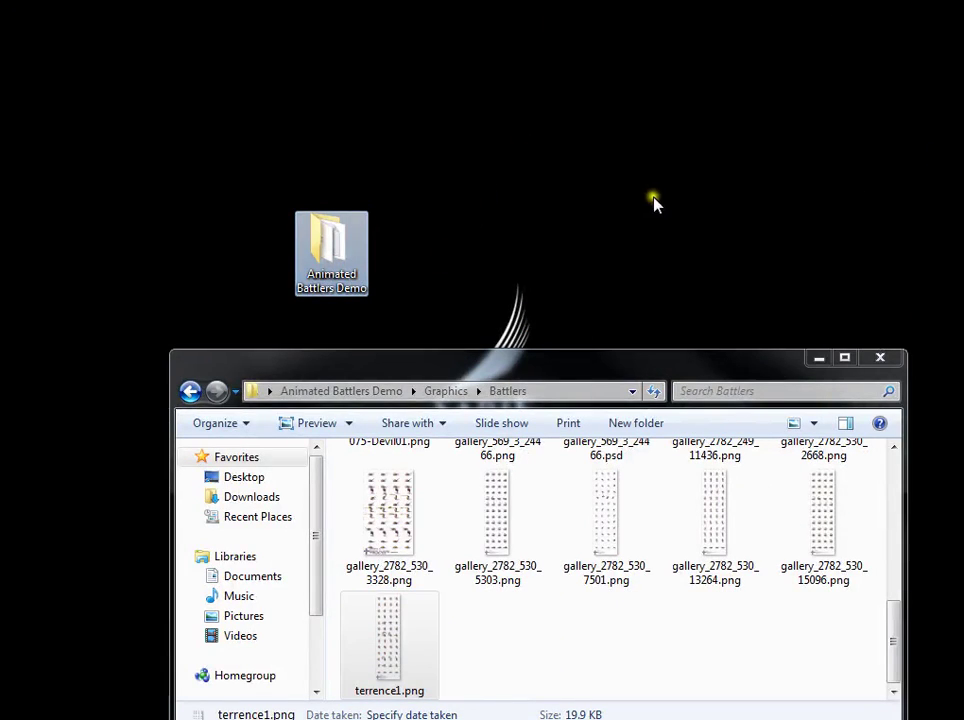
pyautogui.press('BackSpace')
pyautogui.press('BackSpace')
pyautogui.doubleClick(386, 470)
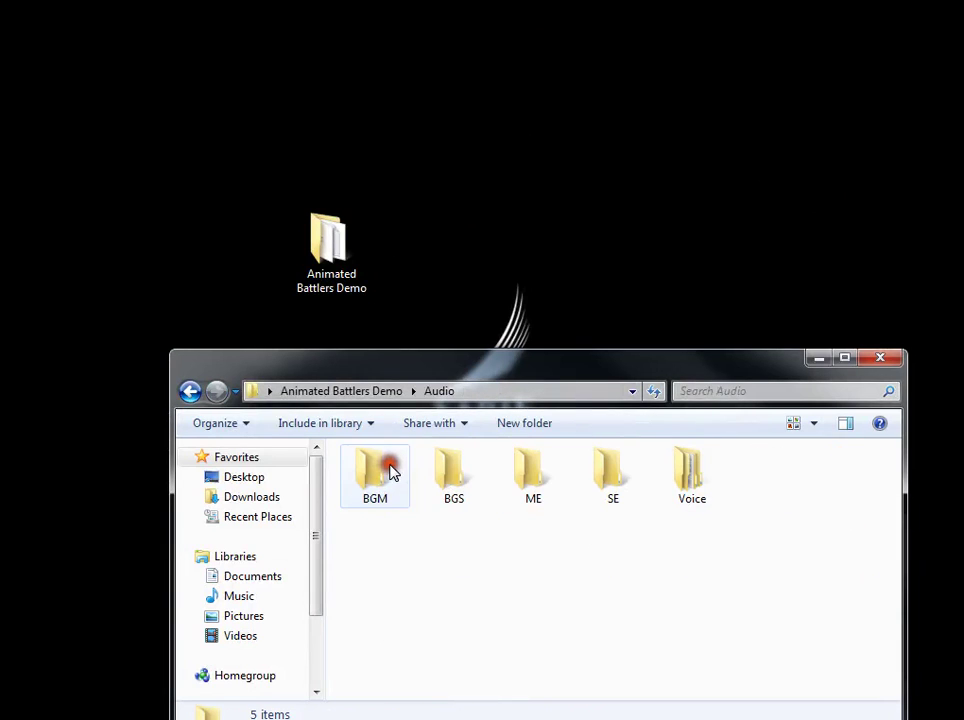
pyautogui.doubleClick(687, 481)
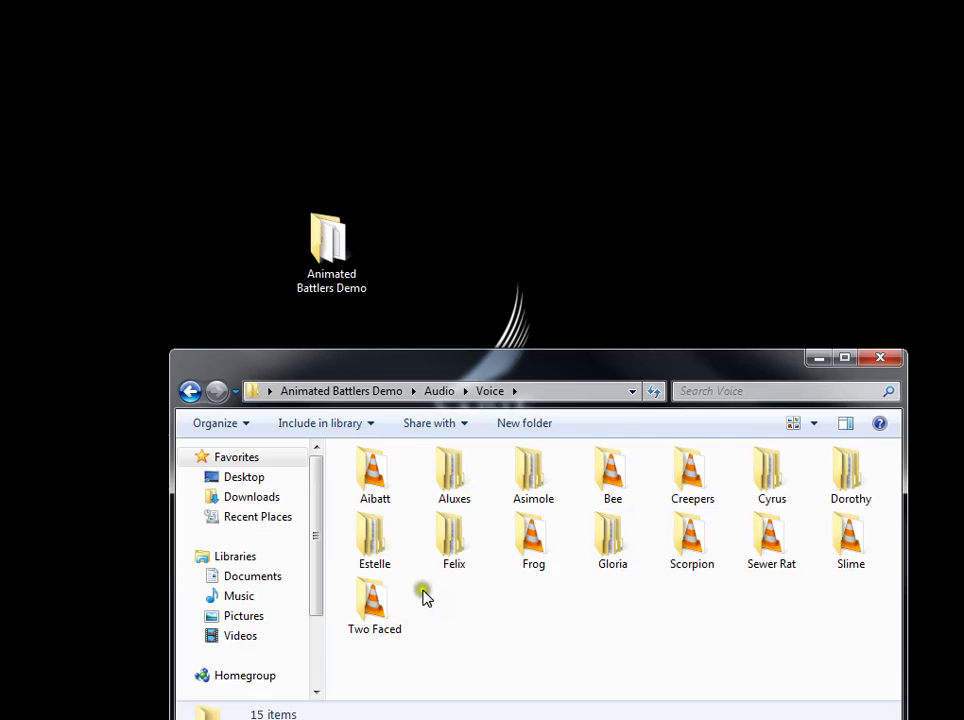
pyautogui.doubleClick(855, 502)
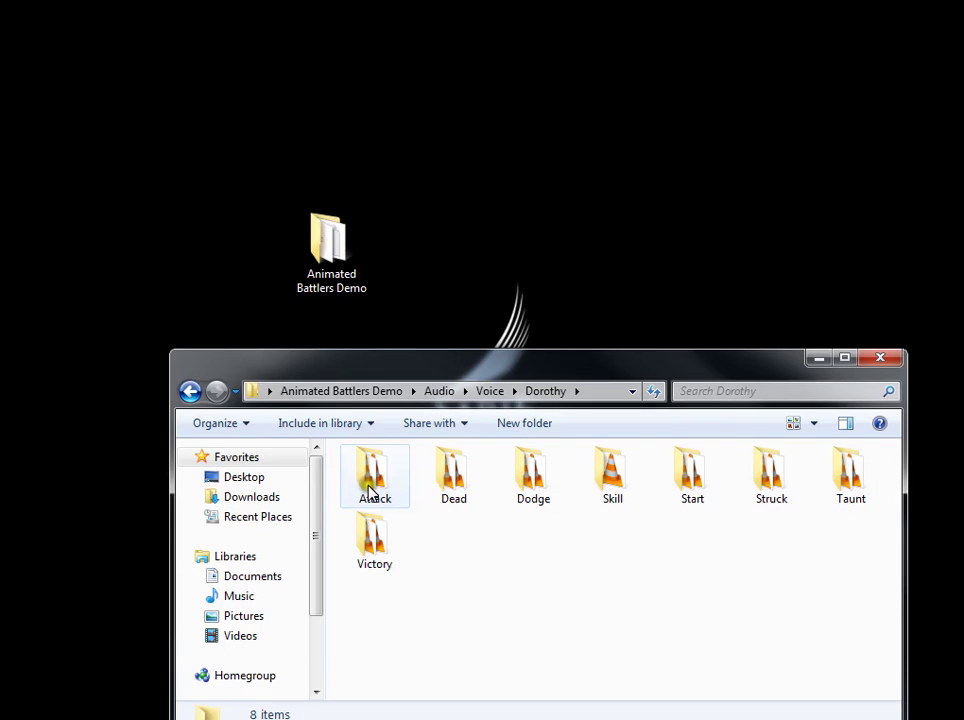
# - Look through Dorothy's Dodge, Skill and Attack clip folders, ending back in Voice
pyautogui.doubleClick(540, 486)
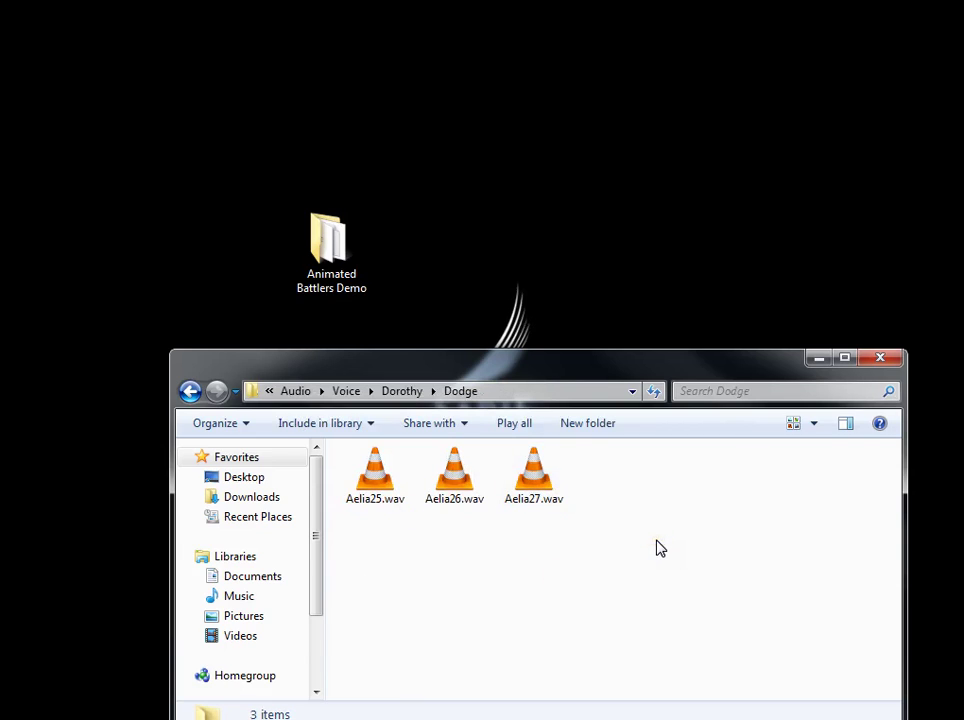
pyautogui.click(617, 539)
pyautogui.press('BackSpace')
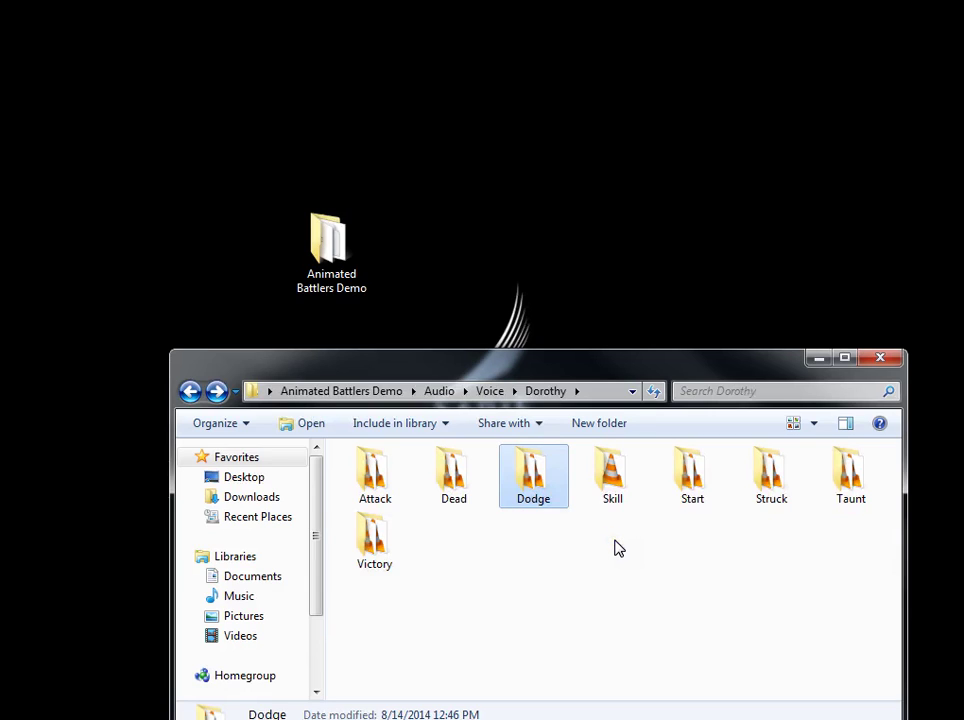
pyautogui.doubleClick(615, 492)
pyautogui.click(381, 500)
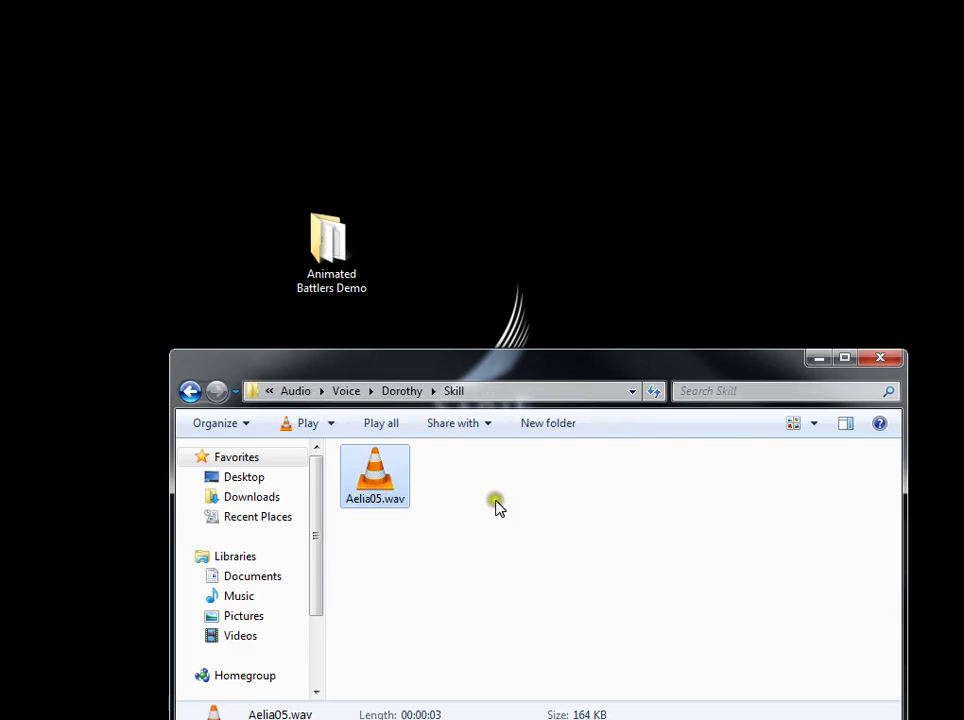
pyautogui.press('BackSpace')
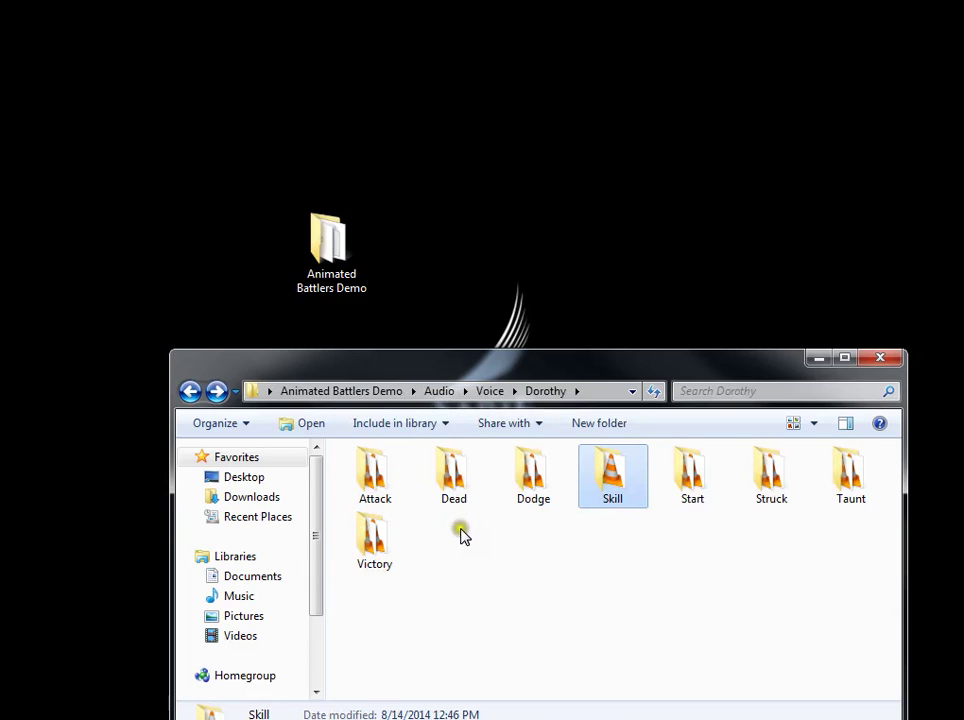
pyautogui.doubleClick(390, 476)
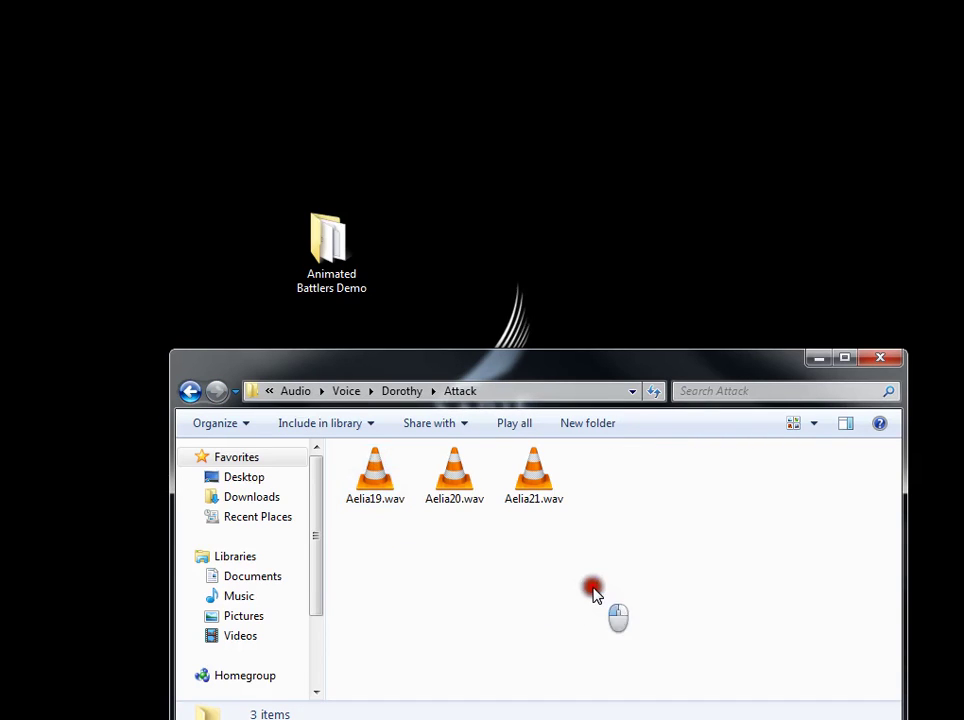
pyautogui.press('BackSpace')
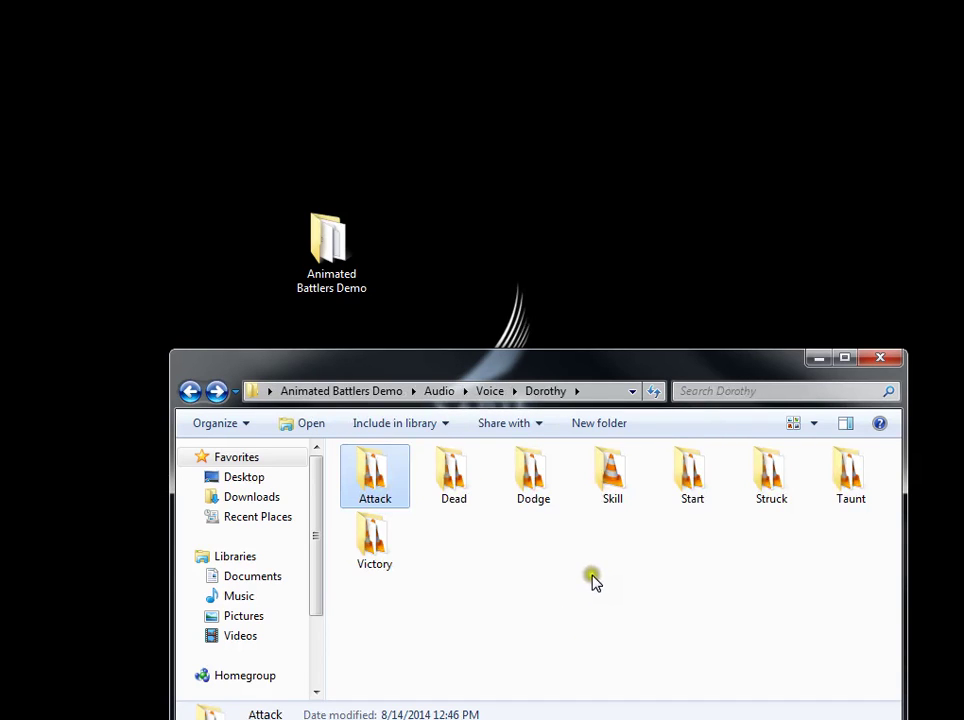
pyautogui.press('BackSpace')
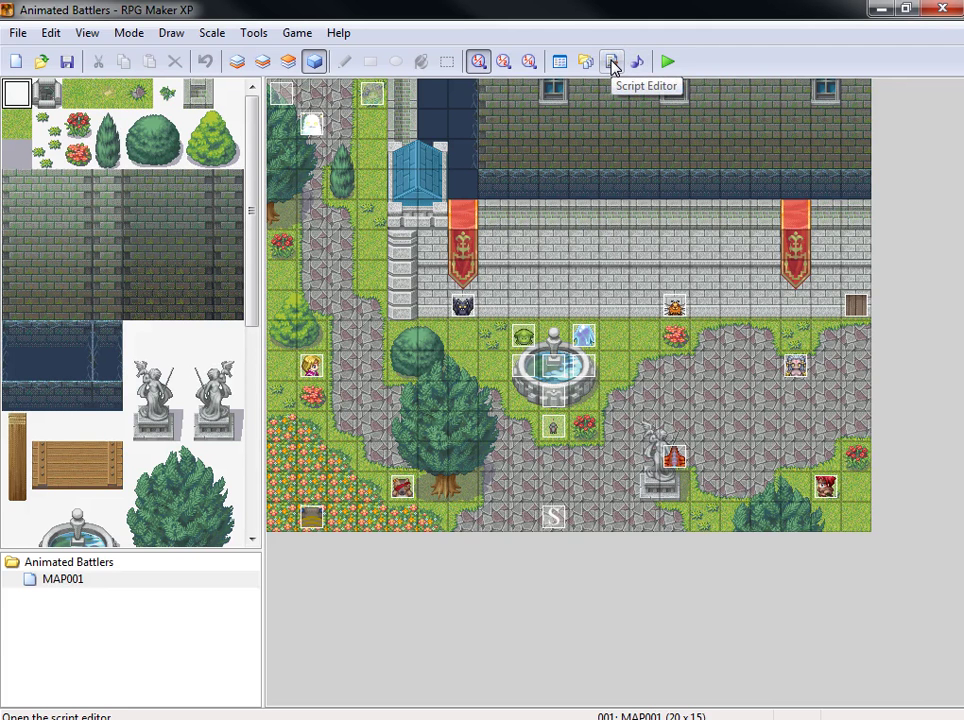
# - Open the Script Editor and scroll the list down to the MP Animated Battlers header
pyautogui.click(613, 64)
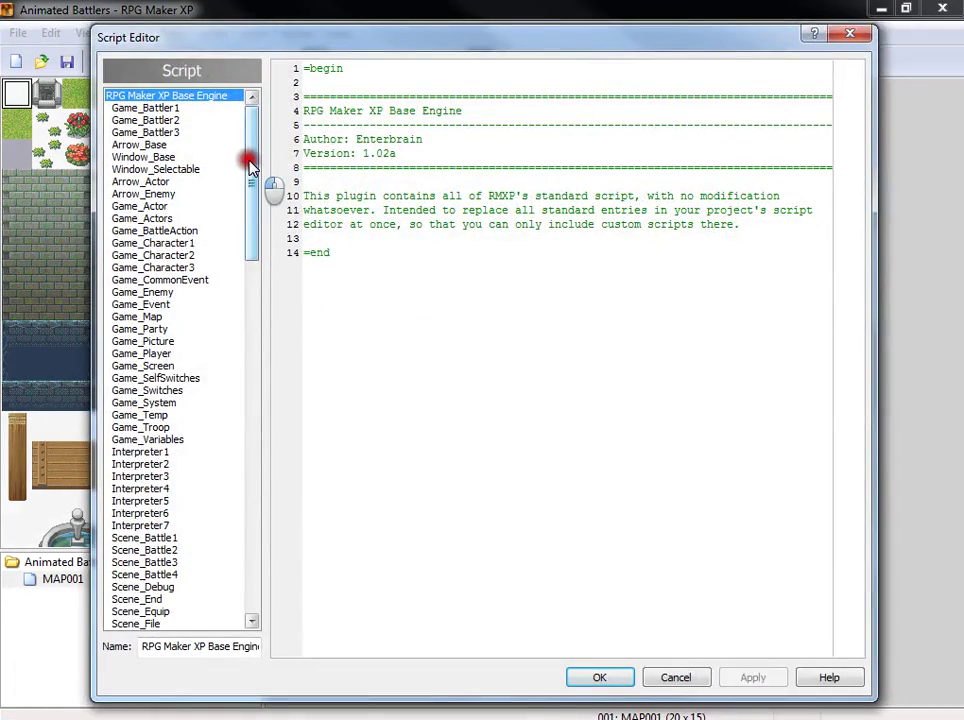
pyautogui.moveTo(250, 168); pyautogui.dragTo(229, 275)
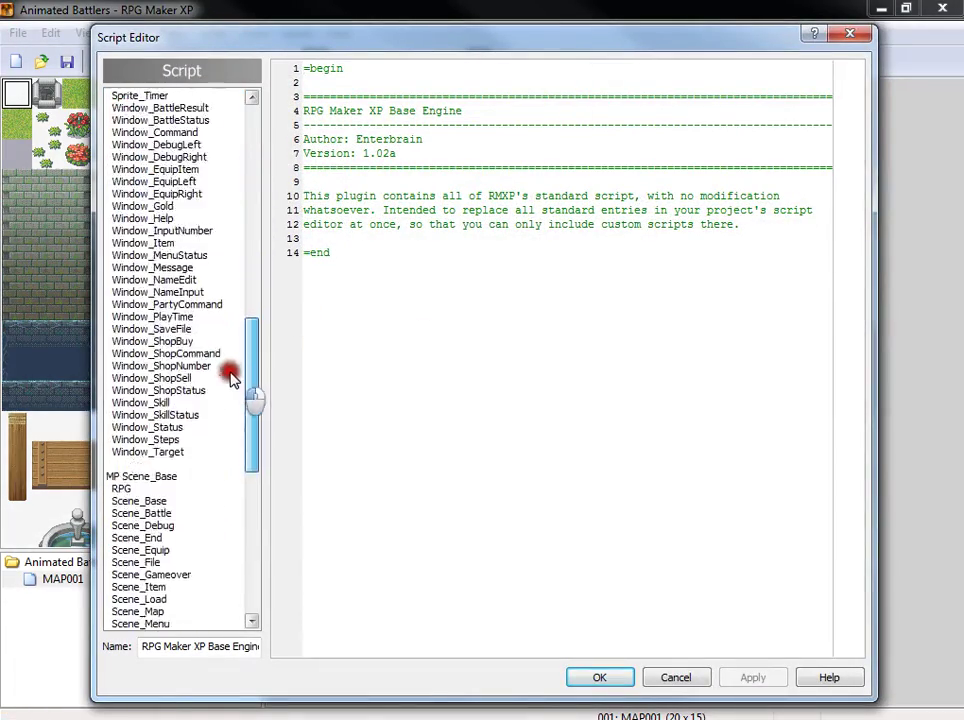
pyautogui.scroll(-7, 230, 374)
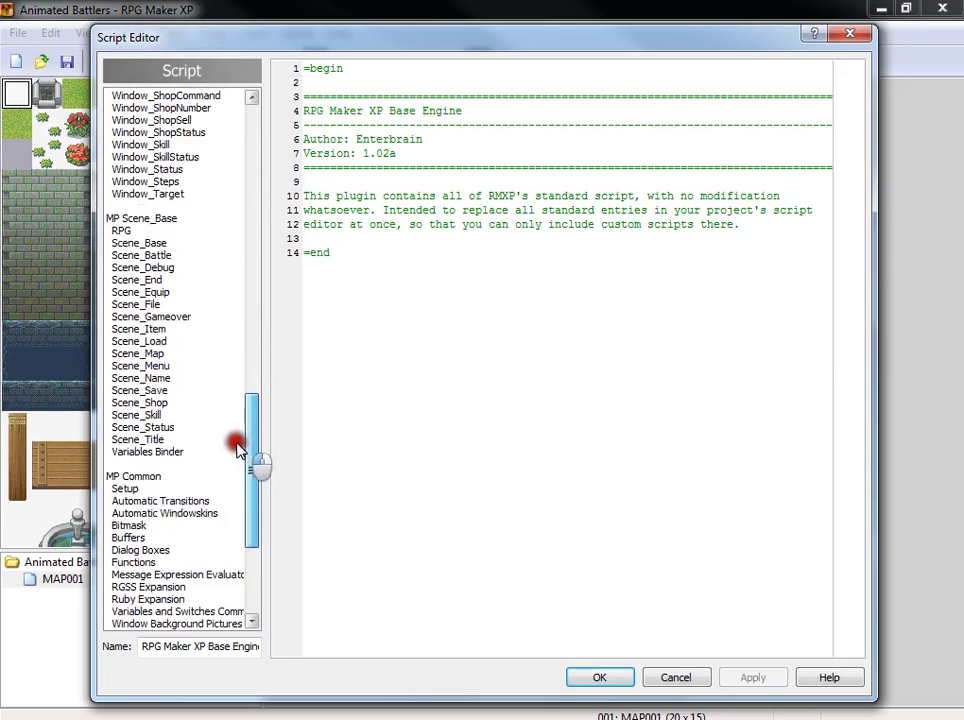
pyautogui.scroll(-1, 238, 455)
pyautogui.scroll(-5, 238, 462)
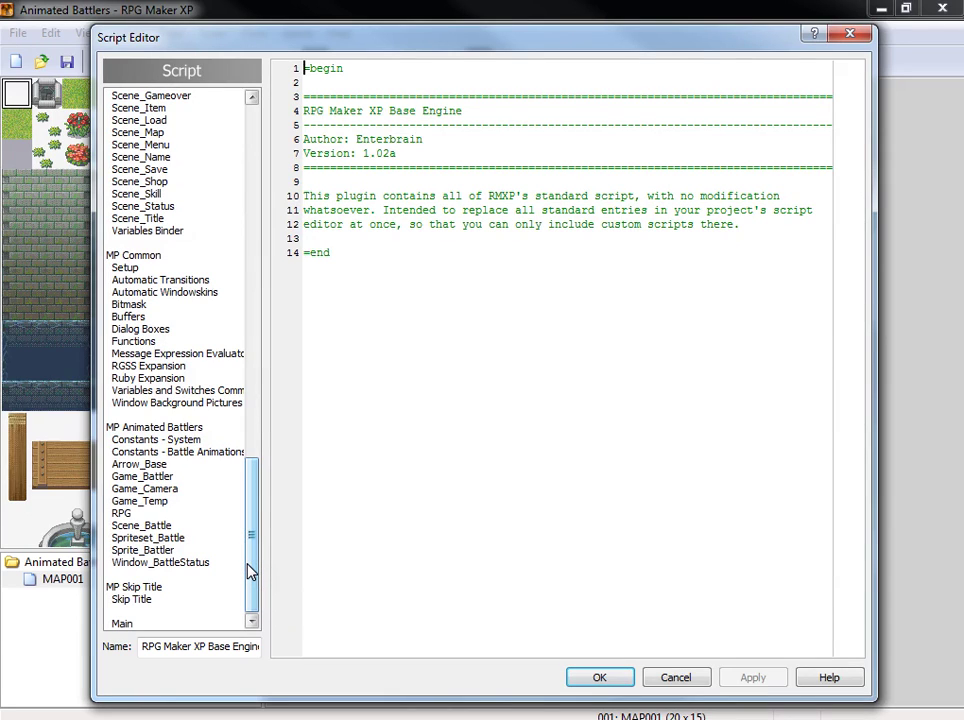
pyautogui.moveTo(254, 566); pyautogui.dragTo(258, 518)
pyautogui.click(195, 440)
pyautogui.click(195, 428)
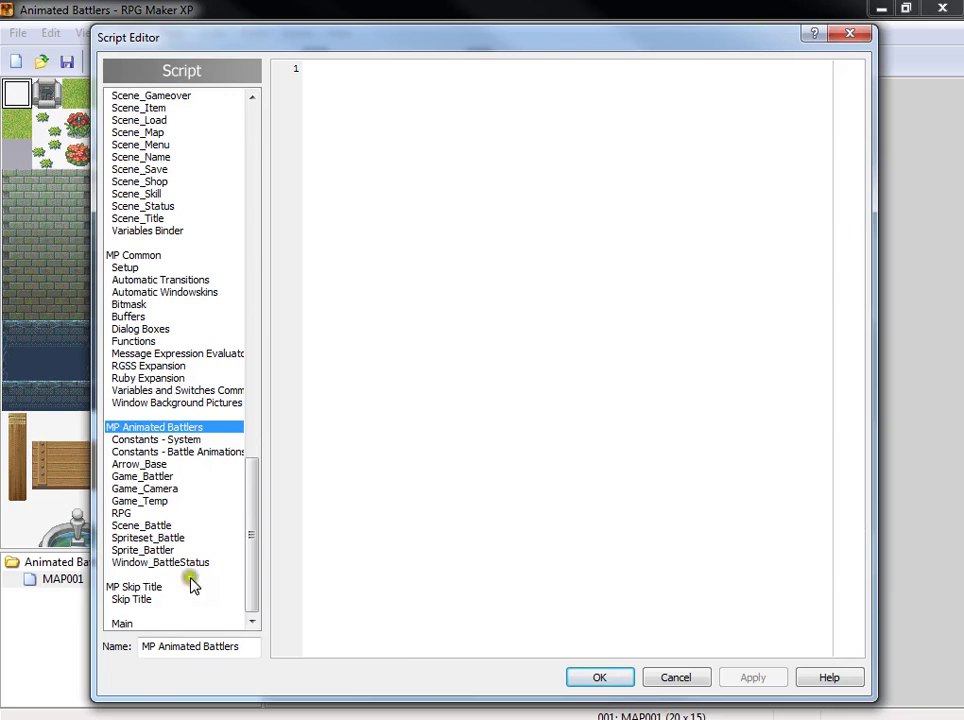
# - View the Skip Title, Sprite_Battler, Game_Camera, Arrow_Base and Window_BattleStatus scripts
pyautogui.click(170, 601)
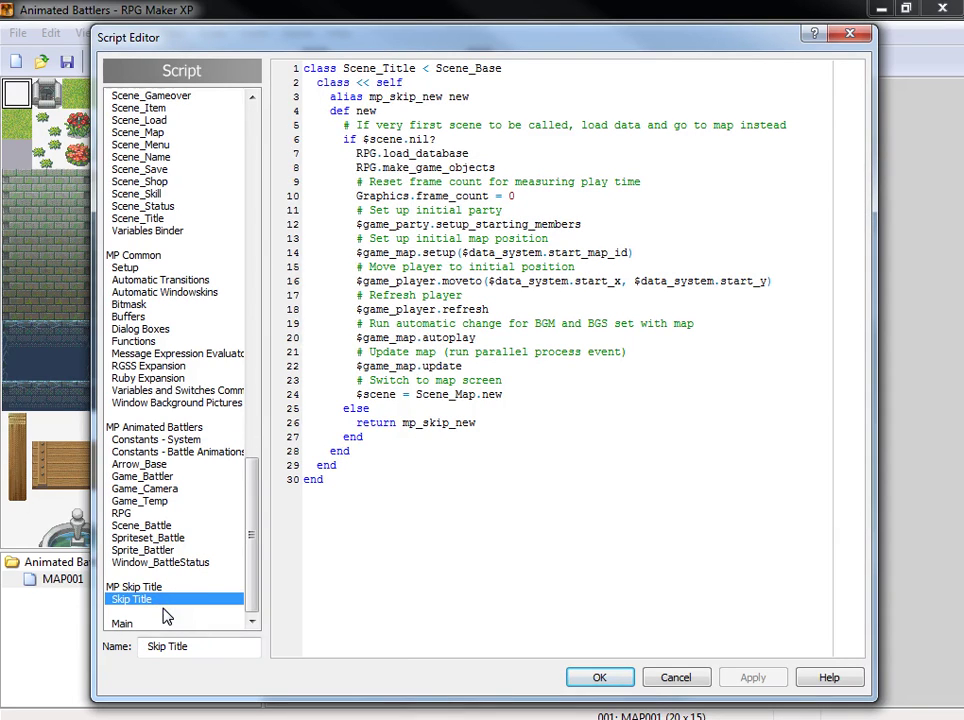
pyautogui.click(188, 551)
pyautogui.click(183, 515)
pyautogui.click(181, 501)
pyautogui.click(180, 489)
pyautogui.click(178, 466)
pyautogui.click(195, 563)
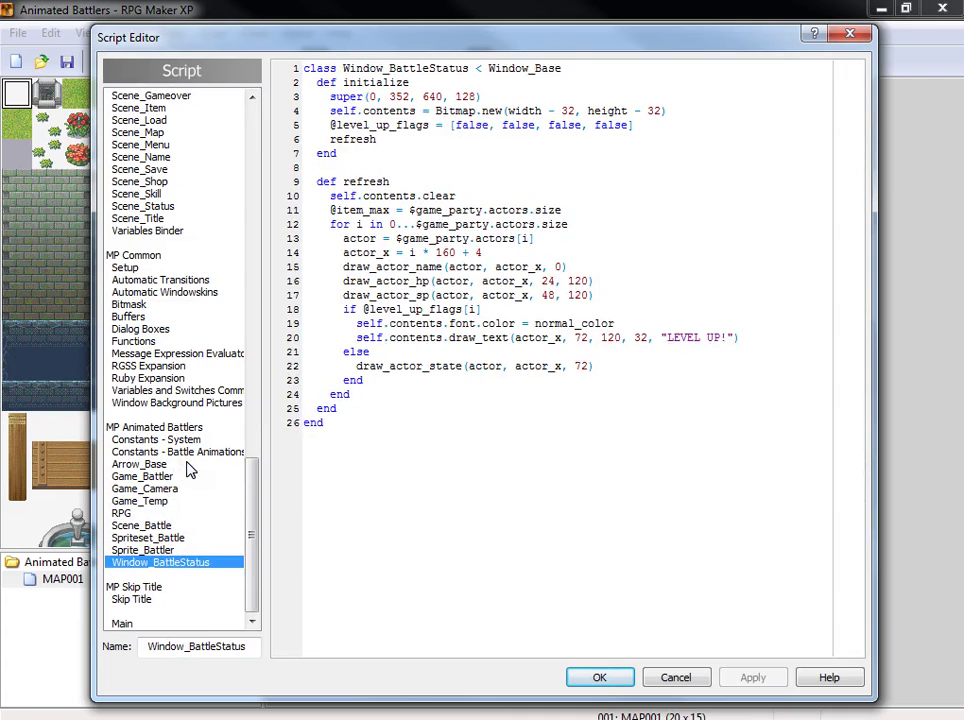
pyautogui.click(185, 466)
pyautogui.click(184, 566)
pyautogui.click(195, 466)
# - Step through the script list with the arrow keys up to Constants - System
pyautogui.press('Down')
pyautogui.press('Down')
pyautogui.press('Down')
pyautogui.press('Down')
pyautogui.press('Down')
pyautogui.press('Down')
pyautogui.press('Down')
pyautogui.press('Down')
pyautogui.press('Up')
pyautogui.press('Up')
pyautogui.press('Up')
pyautogui.press('Up')
pyautogui.press('Up')
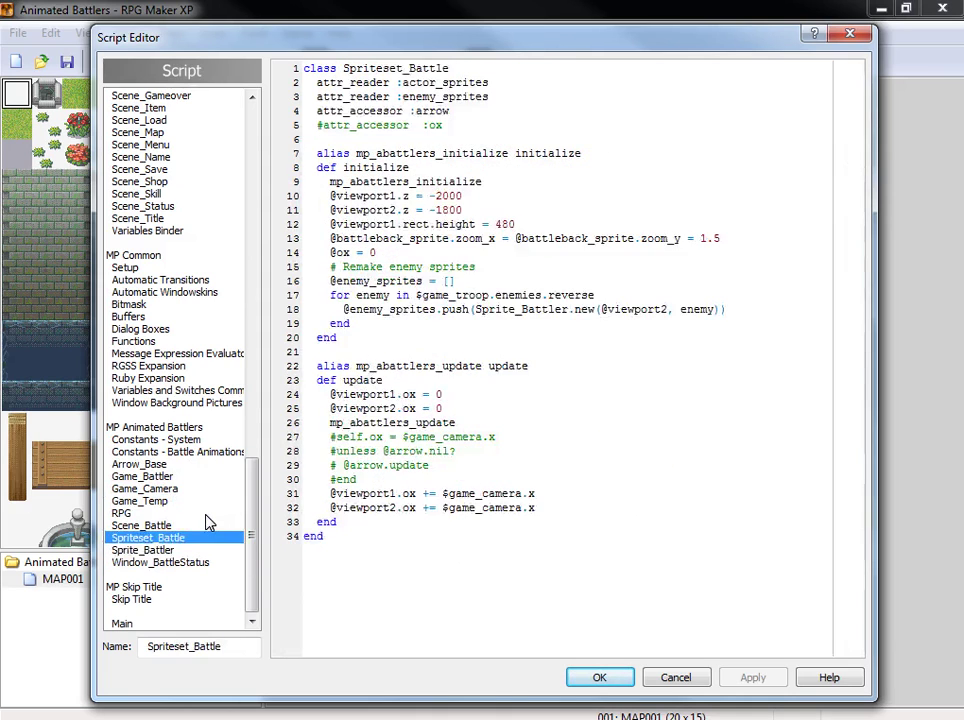
pyautogui.press('Up')
pyautogui.press('Up')
pyautogui.press('Up')
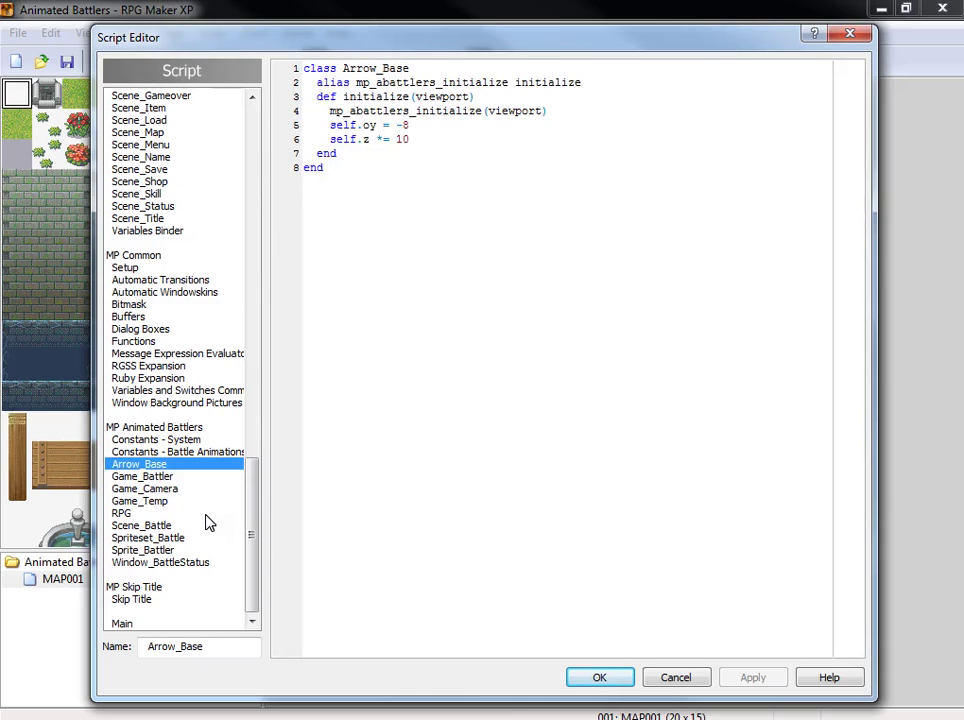
pyautogui.press('Down')
pyautogui.press('Up')
pyautogui.press('Up')
pyautogui.press('Up')
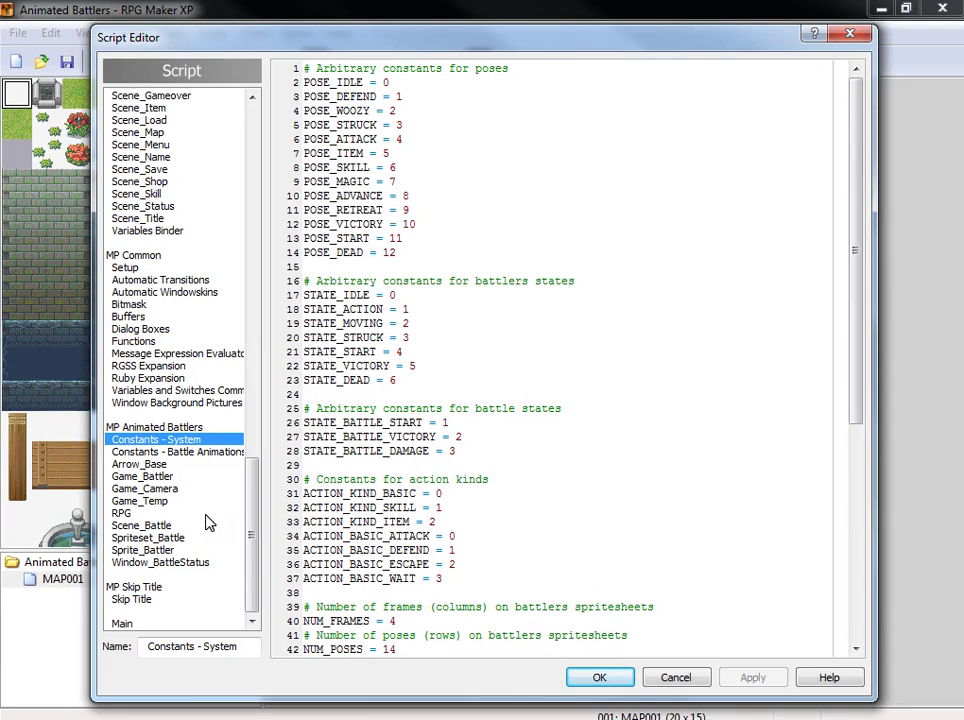
# - Review the pose constants, marking the POSE_STRUCK, POSE_DEAD, POSE_DEFEND and POSE_WOOZY lines
pyautogui.press('Down')
pyautogui.press('Up')
pyautogui.click(534, 123)
pyautogui.click(434, 251)
pyautogui.click(423, 96)
pyautogui.click(416, 110)
pyautogui.click(418, 121)
# - Go over the battler state constants and the POSE_SKILL, POSE_VICTORY and STATE_STRUCK lines
pyautogui.click(507, 317)
pyautogui.click(501, 318)
pyautogui.click(501, 316)
pyautogui.click(509, 348)
pyautogui.scroll(-1, 497, 369)
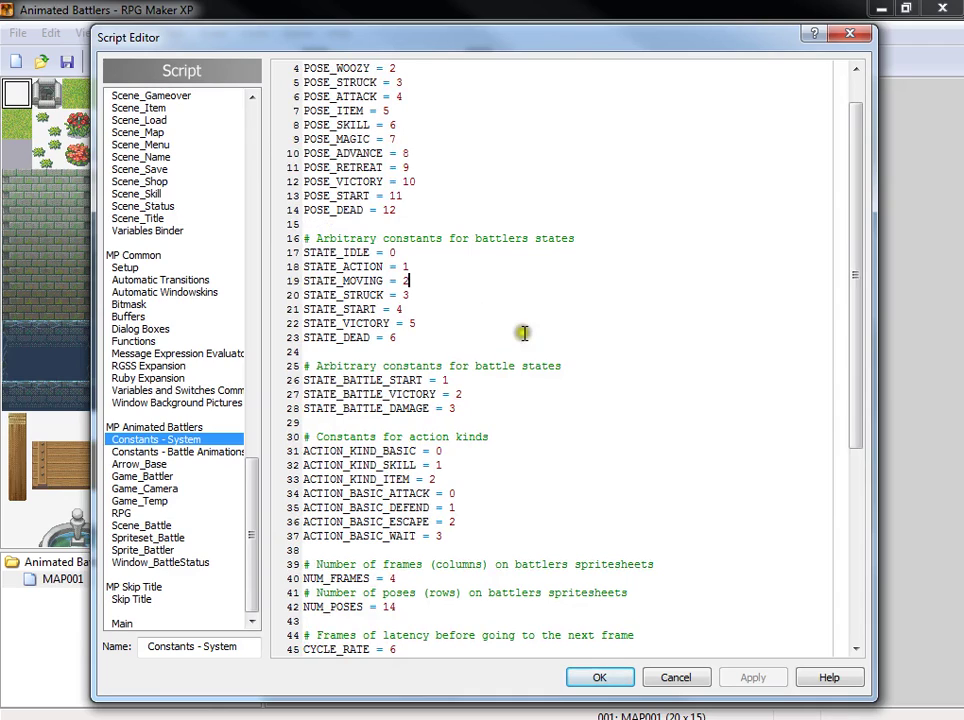
pyautogui.click(504, 127)
pyautogui.click(485, 183)
pyautogui.click(541, 298)
pyautogui.scroll(-1, 556, 323)
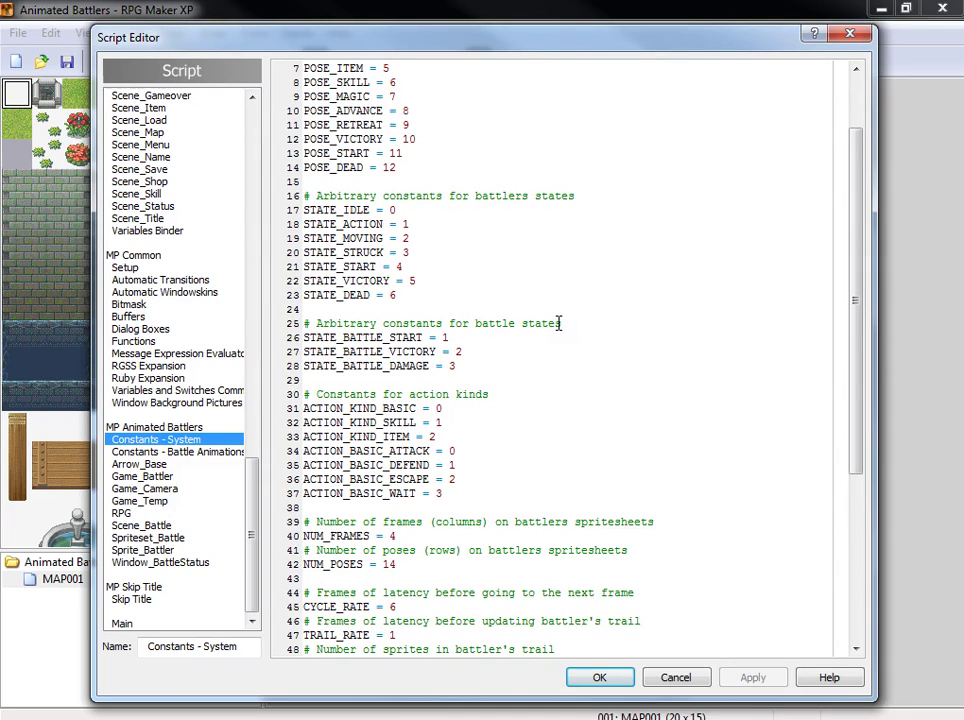
pyautogui.scroll(-1, 559, 324)
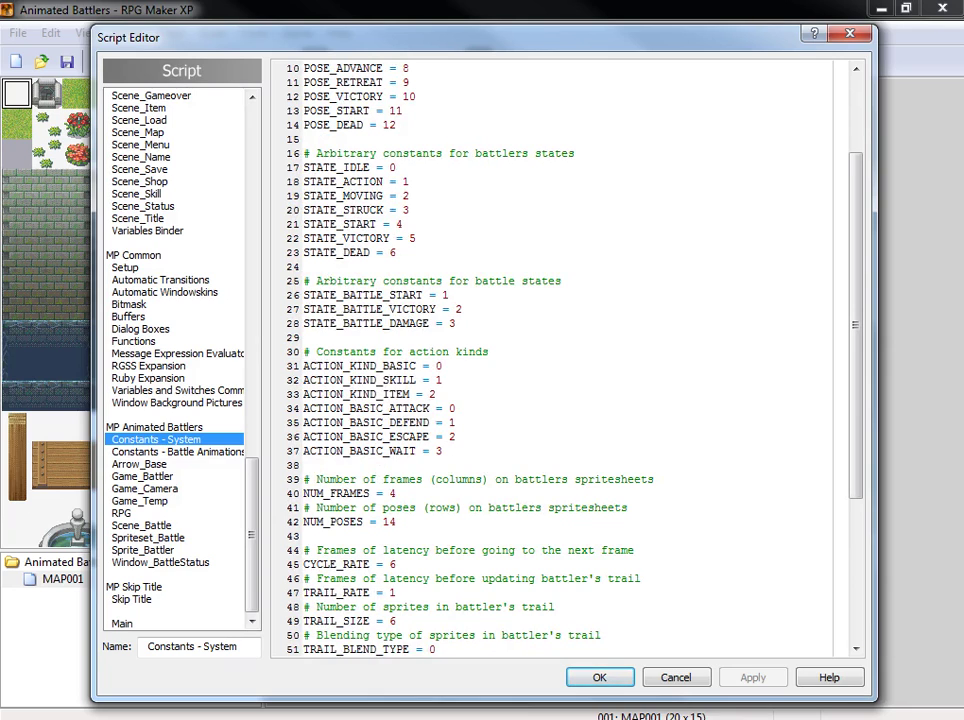
# - Open terrence1.png from the demo's Graphics\Battlers folder in the image viewer
pyautogui.hotkey('alt', 'Tab')
pyautogui.press('BackSpace')
pyautogui.press('BackSpace')
pyautogui.doubleClick(533, 474)
pyautogui.doubleClick(603, 472)
pyautogui.click(505, 565)
pyautogui.press('End')
pyautogui.doubleClick(430, 661)
# - Arrange the viewer and script editor so terrence1.png sits beside Constants - System
pyautogui.moveTo(430, 8); pyautogui.dragTo(850, 85)
pyautogui.click(450, 175)
pyautogui.scroll(3, 440, 180)
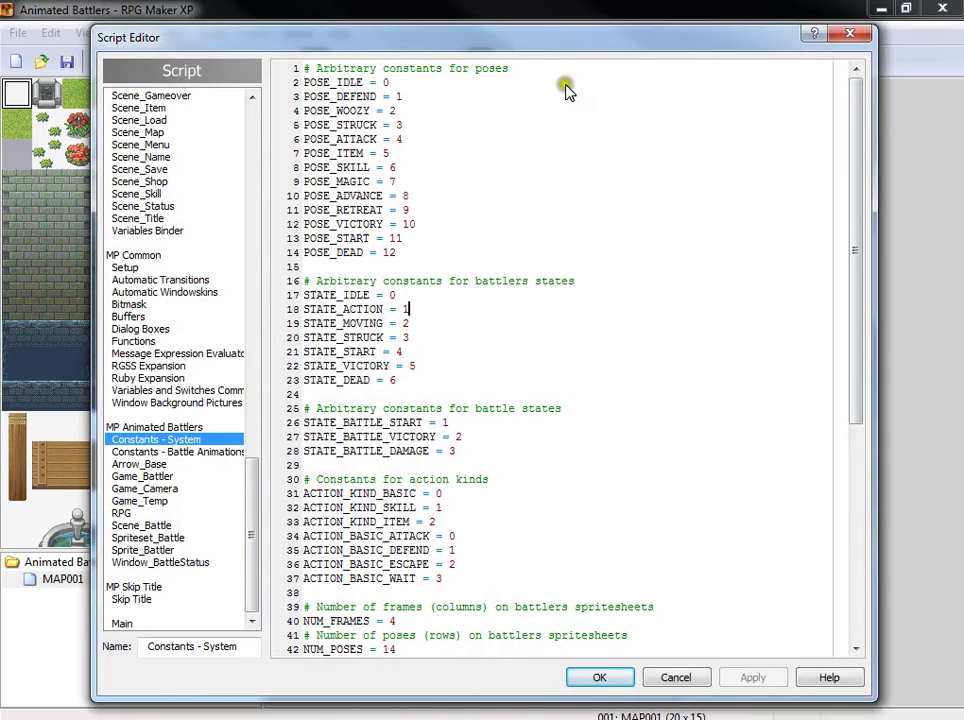
pyautogui.moveTo(473, 29); pyautogui.dragTo(410, 26)
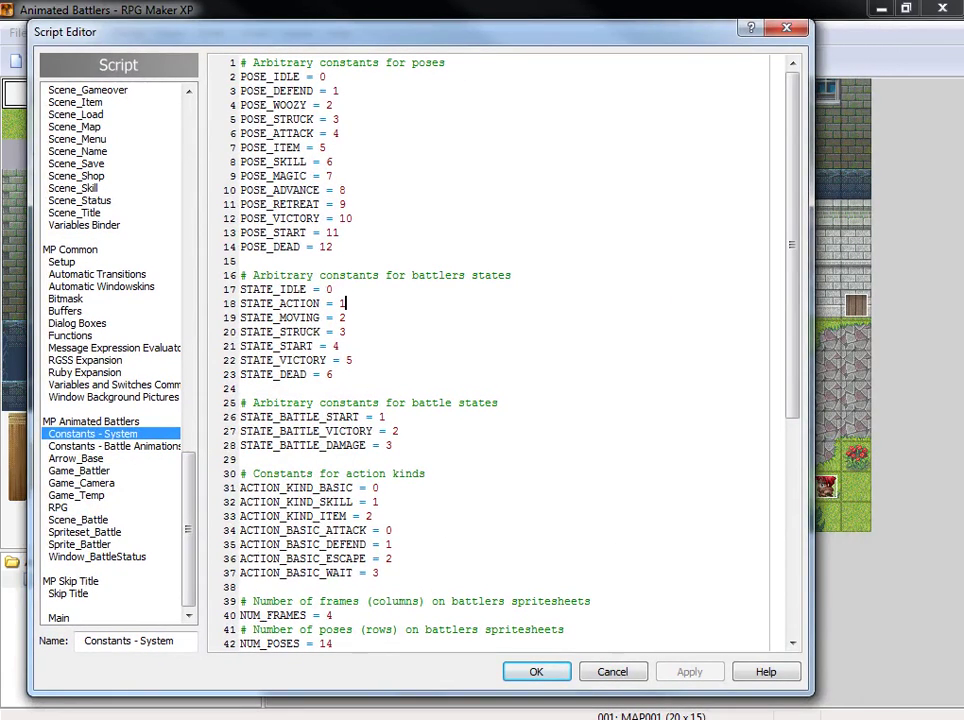
pyautogui.hotkey('alt', 'Tab')
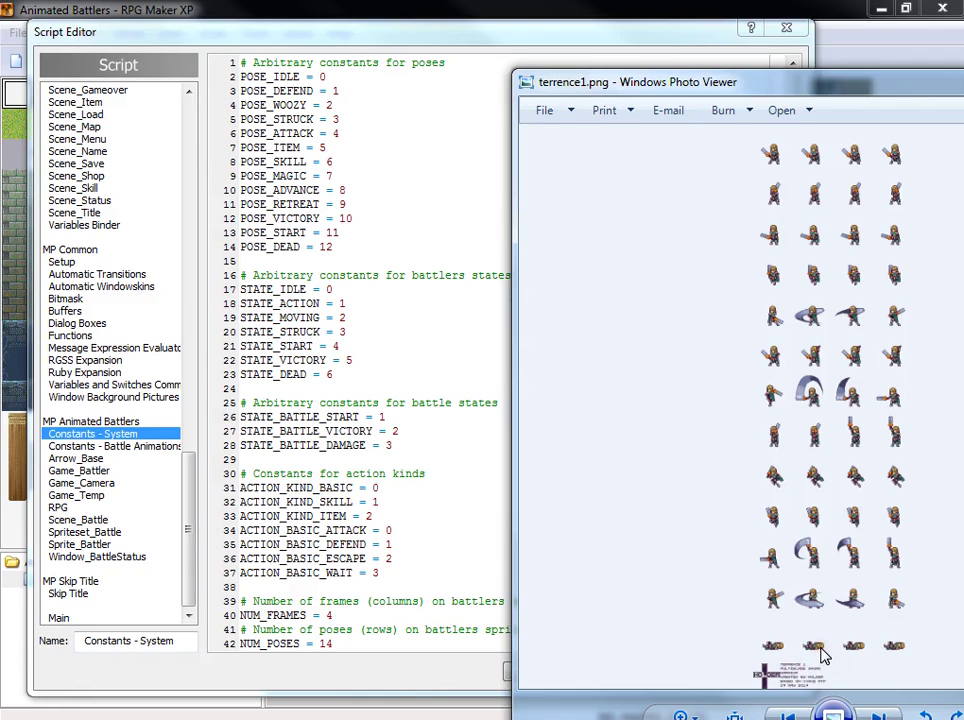
pyautogui.click(344, 242)
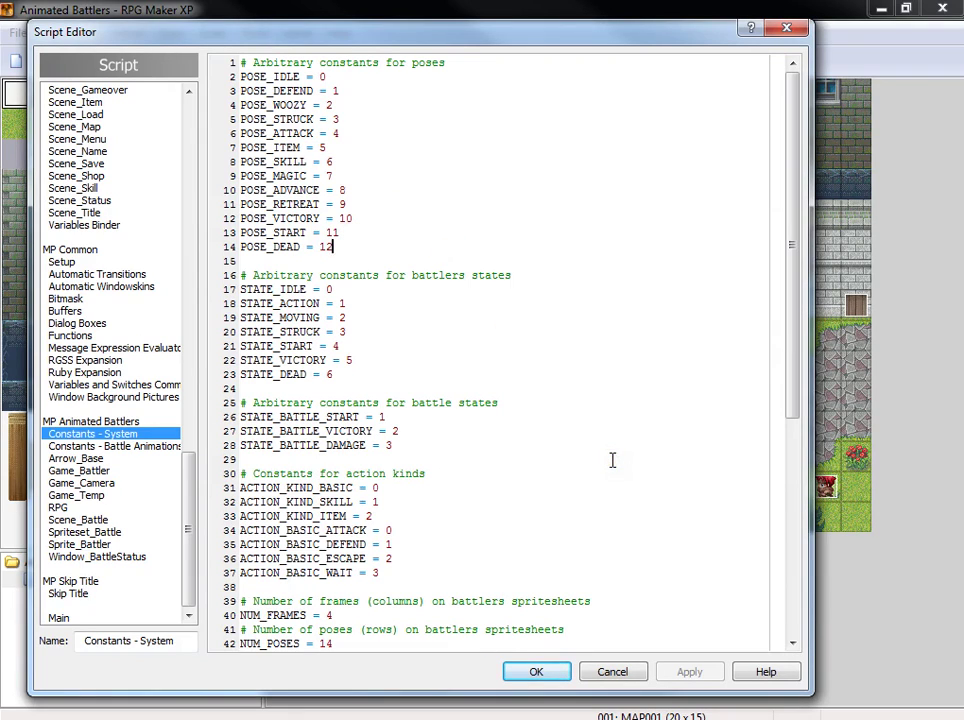
pyautogui.scroll(-1, 533, 436)
pyautogui.scroll(-4, 530, 440)
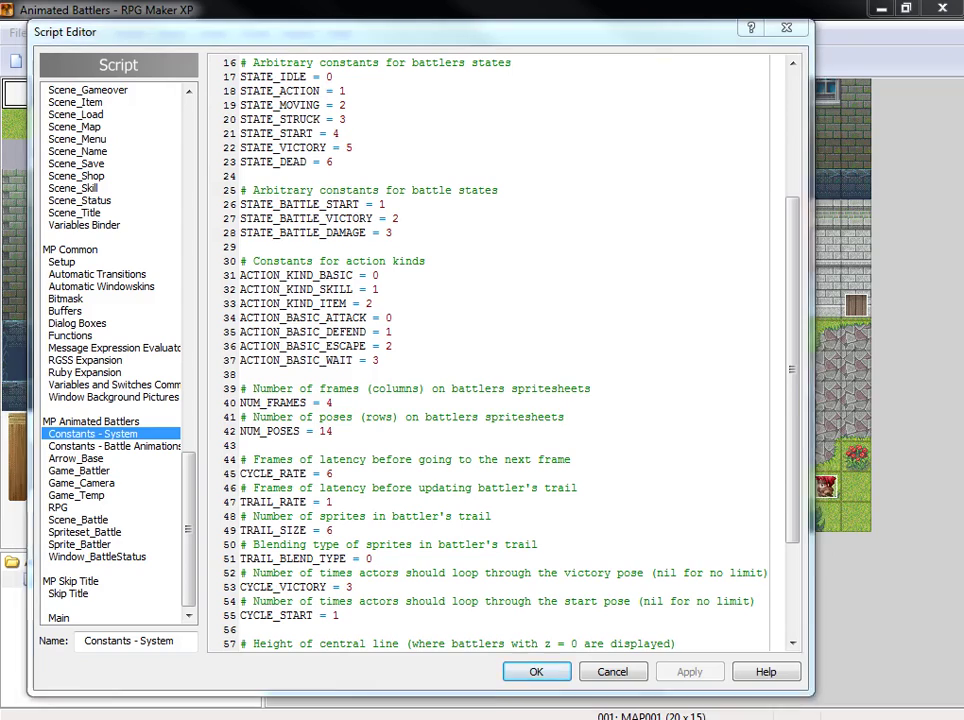
pyautogui.hotkey('alt', 'Tab')
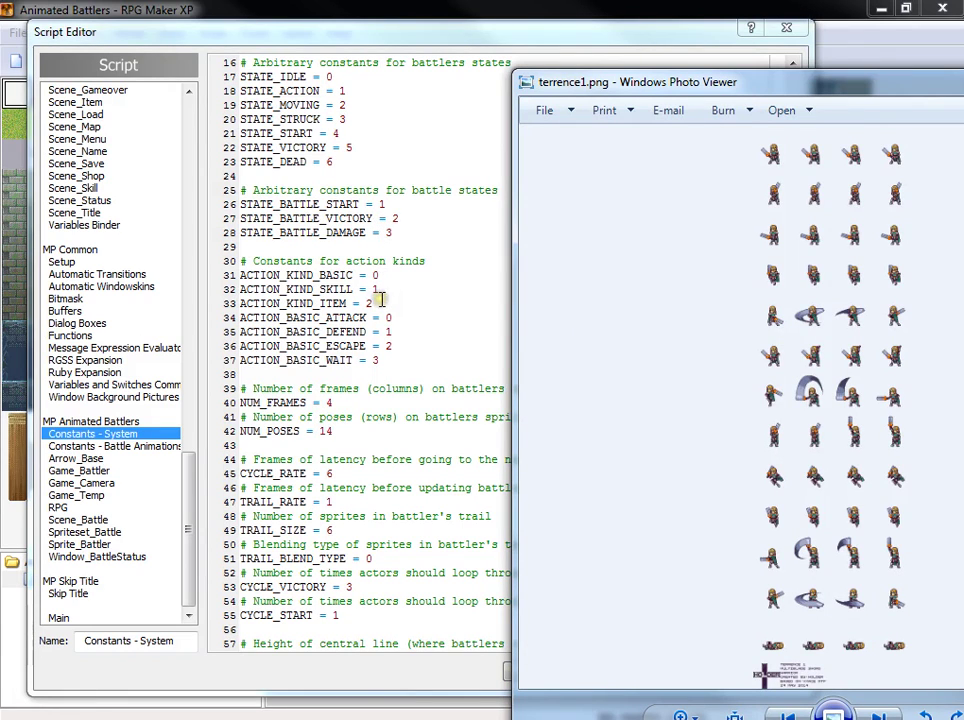
pyautogui.click(400, 362)
pyautogui.scroll(-3, 441, 393)
pyautogui.scroll(-1, 443, 393)
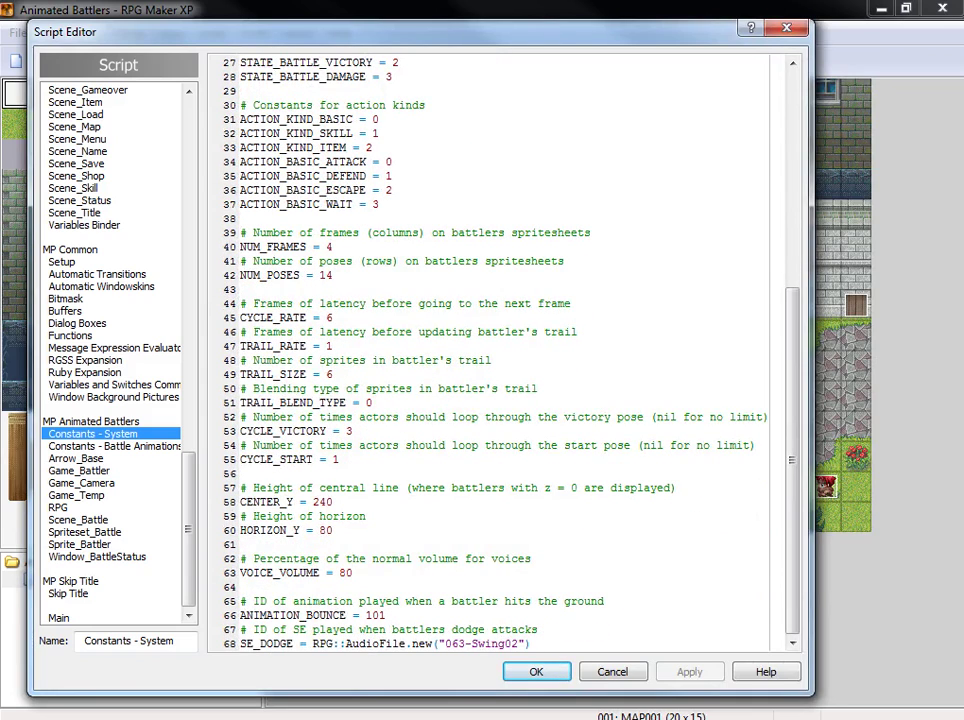
pyautogui.hotkey('alt', 'Tab')
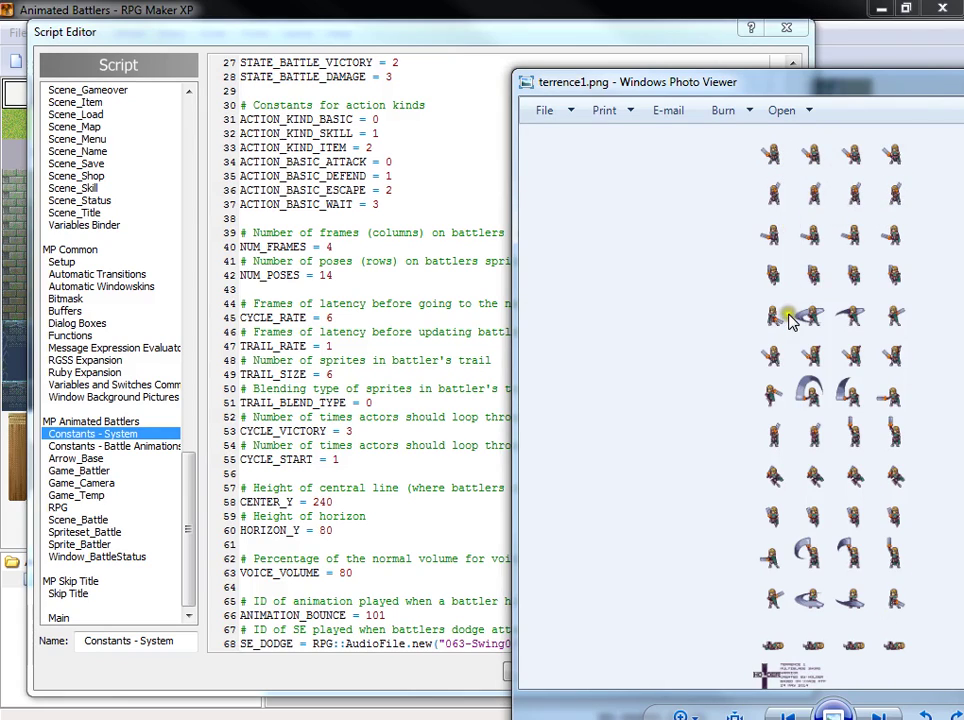
# - Maximize Photo Viewer and zoom in on the terrence1.png sprites
pyautogui.moveTo(788, 86); pyautogui.dragTo(621, 68)
pyautogui.doubleClick(621, 68)
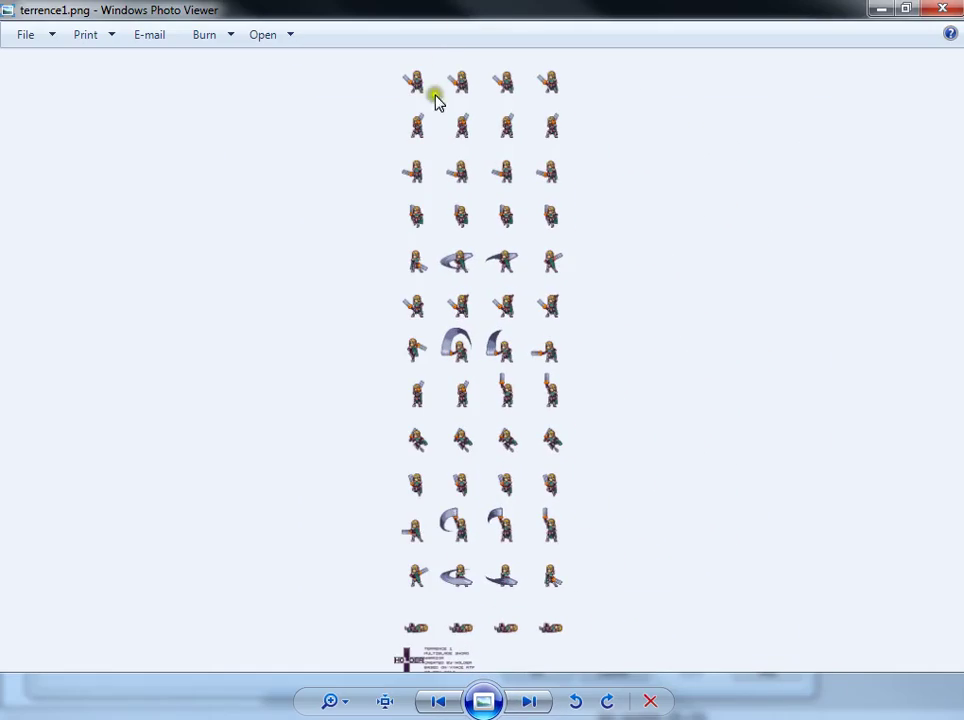
pyautogui.scroll(5, 463, 262)
pyautogui.scroll(1, 463, 290)
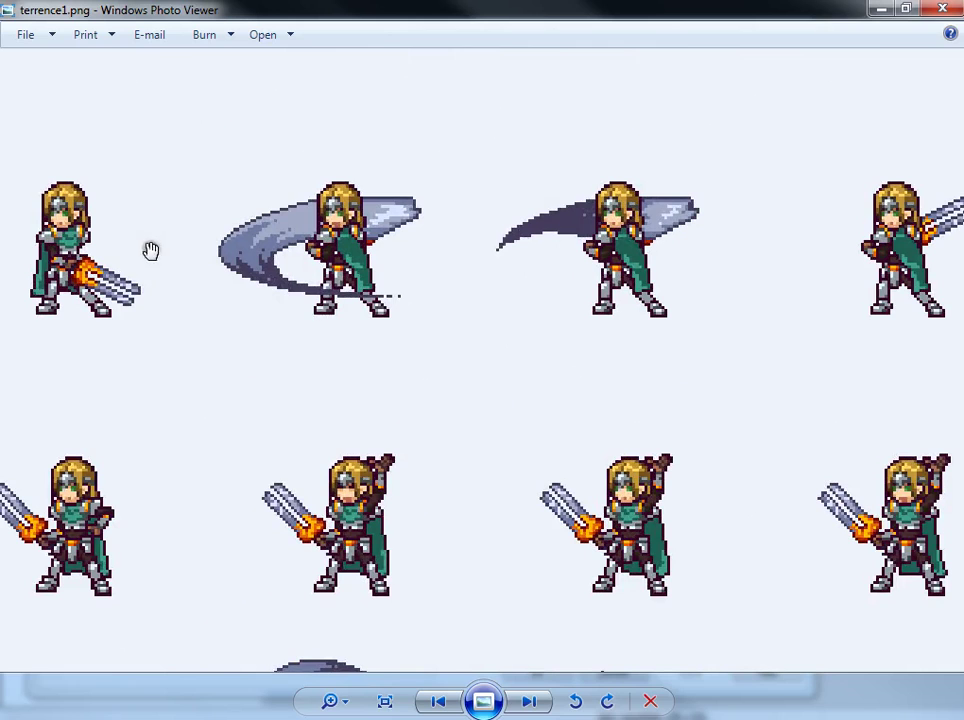
pyautogui.scroll(5, 282, 297)
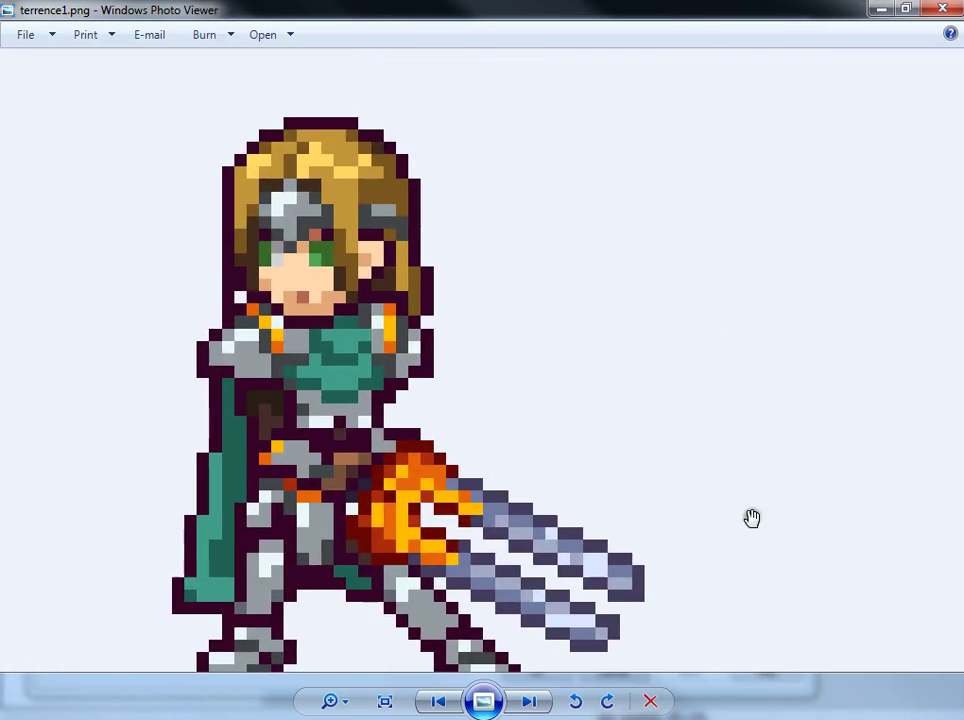
# - Pan along the attack sprite row, zoom out and move the viewer aside
pyautogui.moveTo(615, 490); pyautogui.dragTo(2, 420)
pyautogui.moveTo(913, 377); pyautogui.dragTo(608, 395)
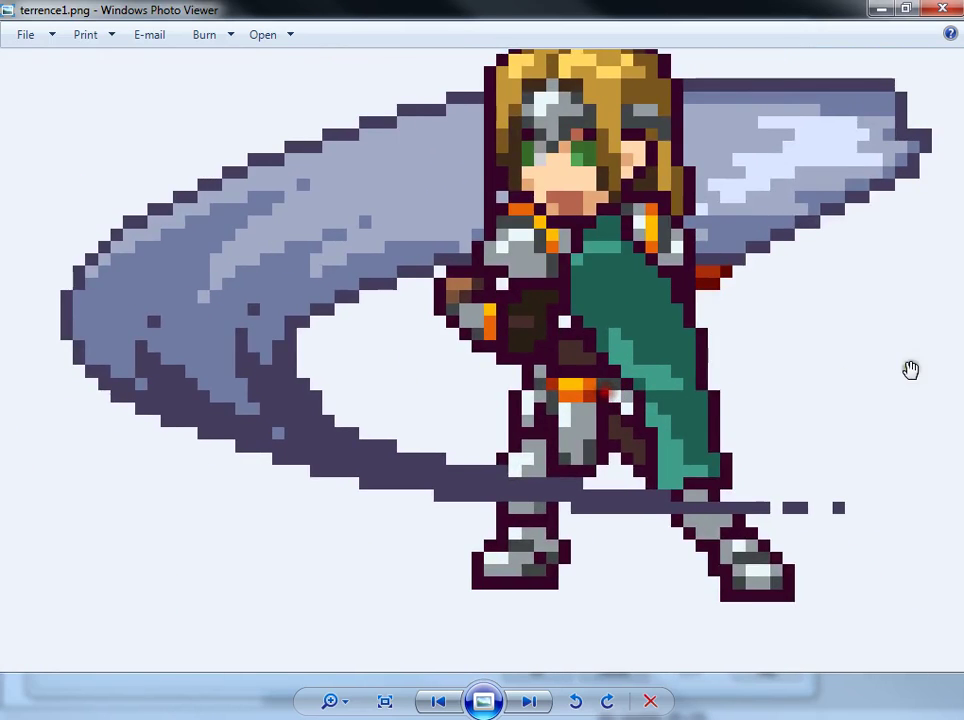
pyautogui.moveTo(912, 370); pyautogui.dragTo(2, 372)
pyautogui.moveTo(779, 380); pyautogui.dragTo(407, 370)
pyautogui.moveTo(712, 346); pyautogui.dragTo(1, 301)
pyautogui.moveTo(756, 359); pyautogui.dragTo(222, 441)
pyautogui.scroll(-5, 290, 445)
pyautogui.scroll(-5, 298, 447)
pyautogui.moveTo(335, 8); pyautogui.dragTo(960, 170)
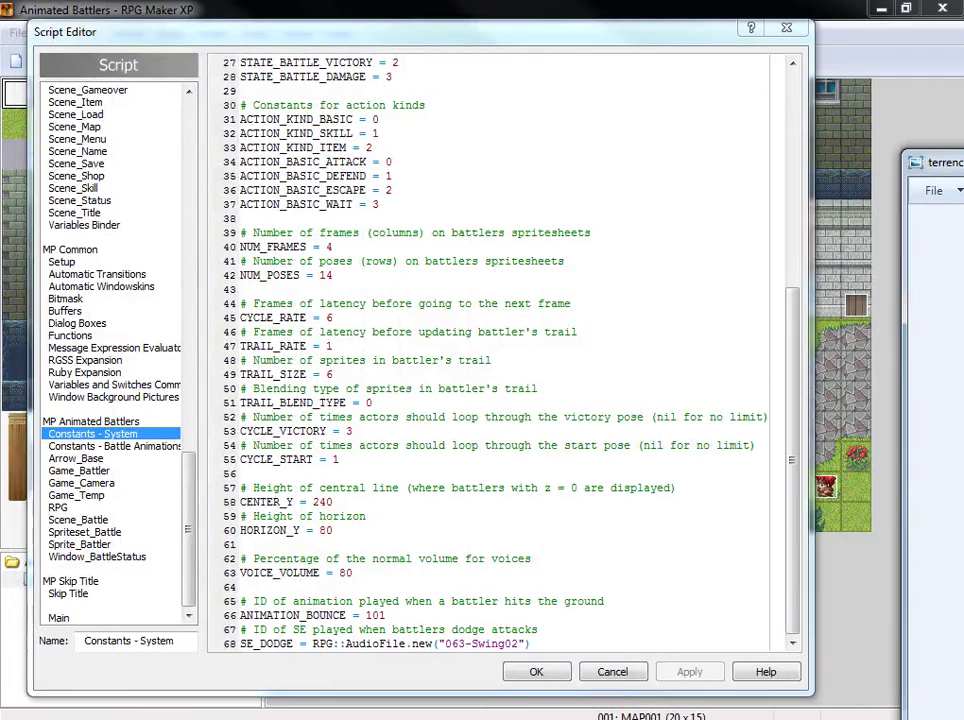
# - Delete the 4 from NUM_FRAMES on line 40 and move the spritesheet viewer left
pyautogui.click(372, 241)
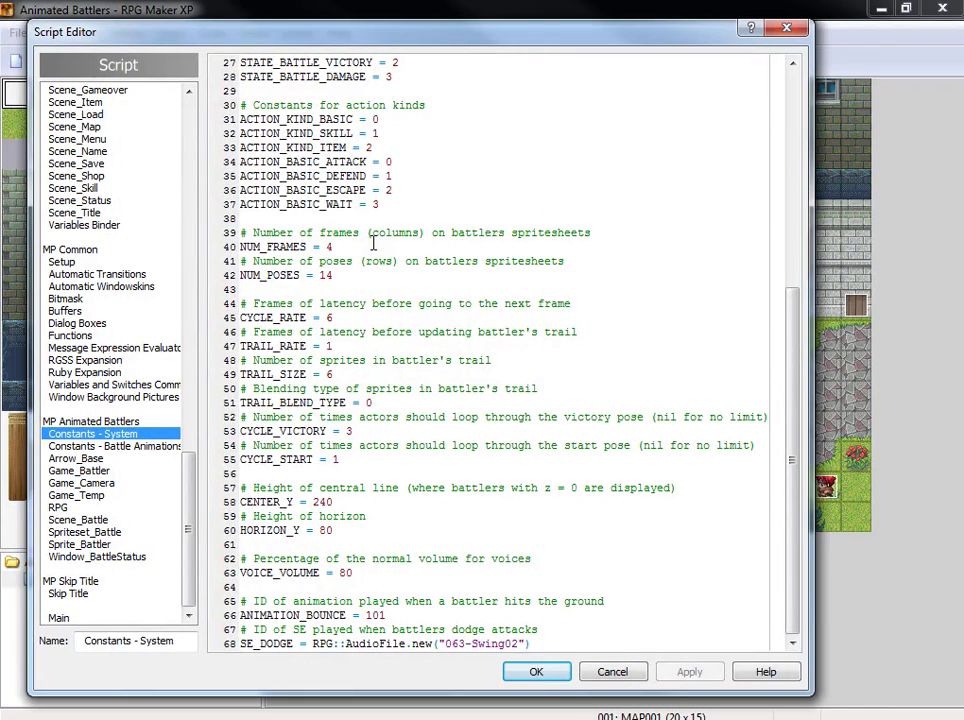
pyautogui.press('BackSpace')
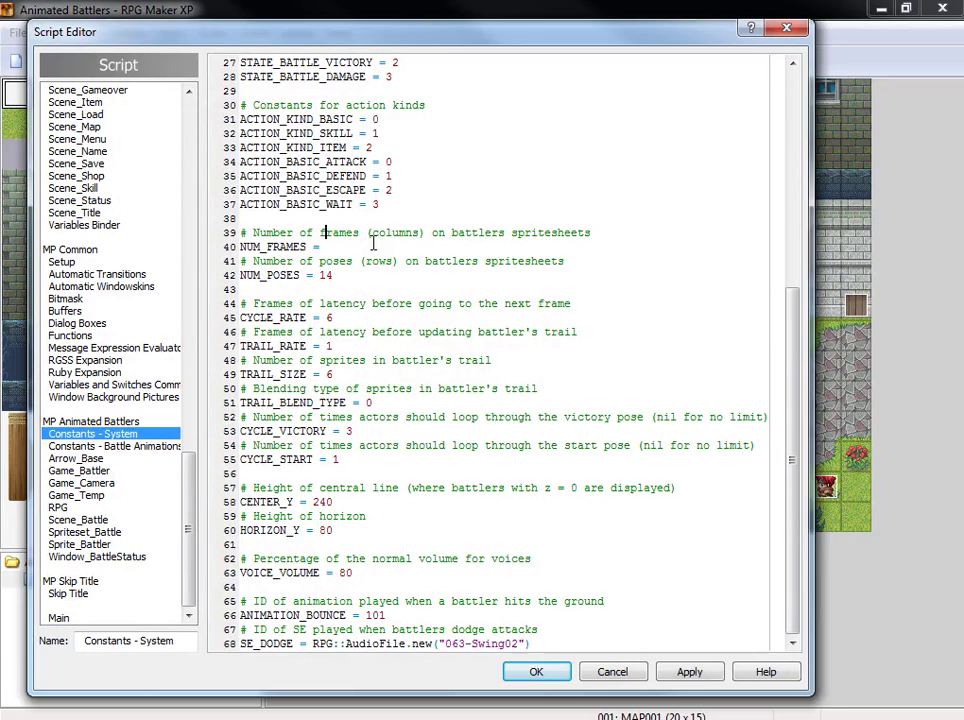
pyautogui.click(370, 241)
pyautogui.moveTo(585, 82); pyautogui.dragTo(465, 95)
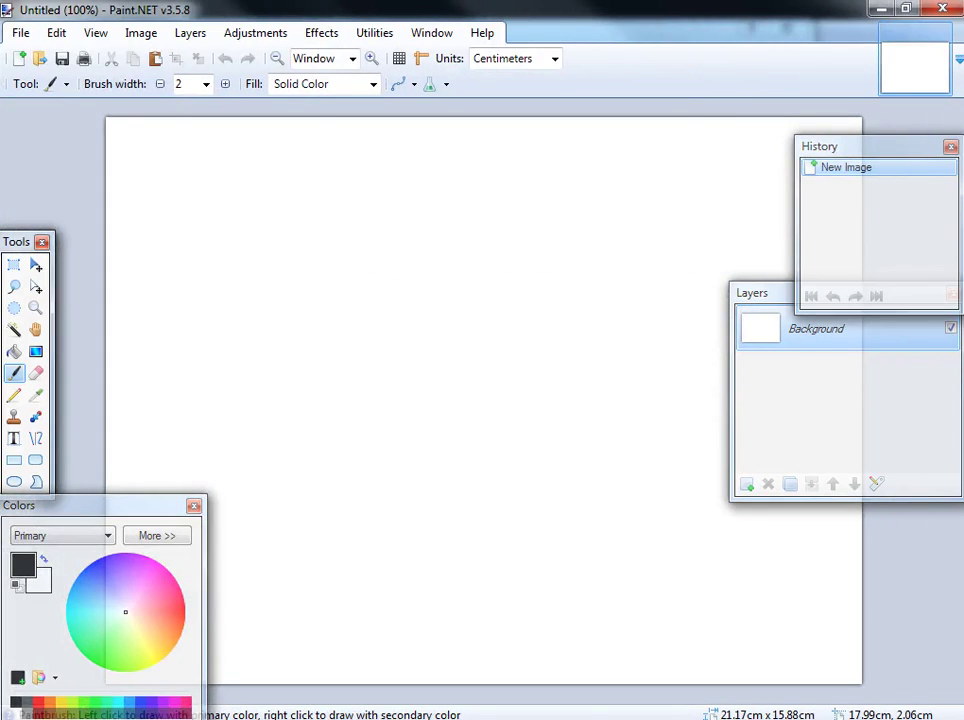
# - Open terrence1.png in Paint.NET by dropping it from the Battlers folder
pyautogui.hotkey('alt', 'Tab')
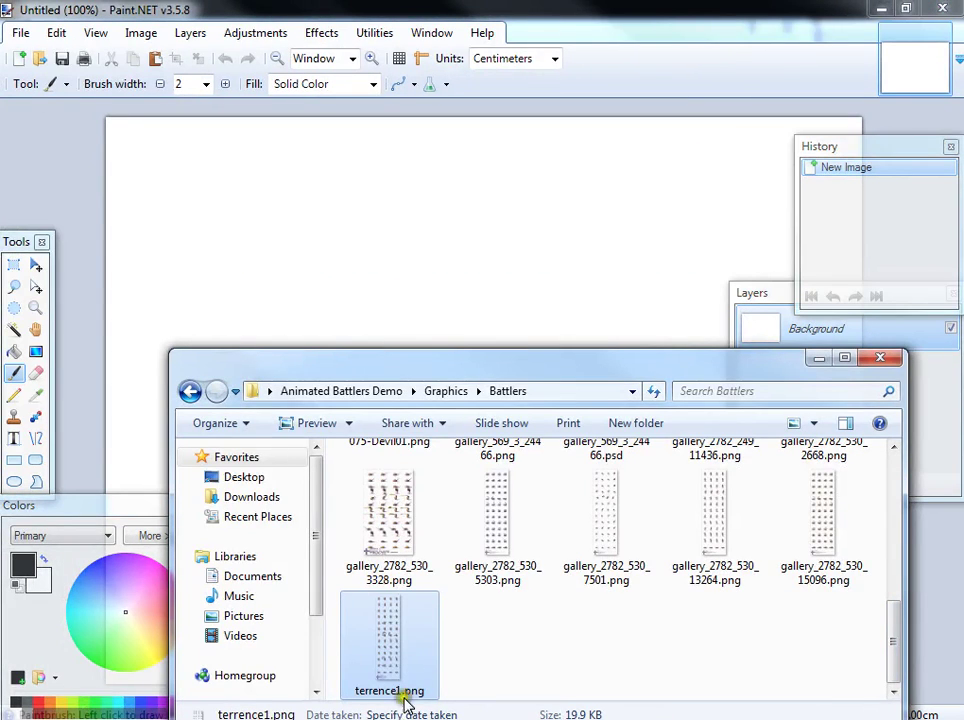
pyautogui.moveTo(389, 700); pyautogui.dragTo(465, 228)
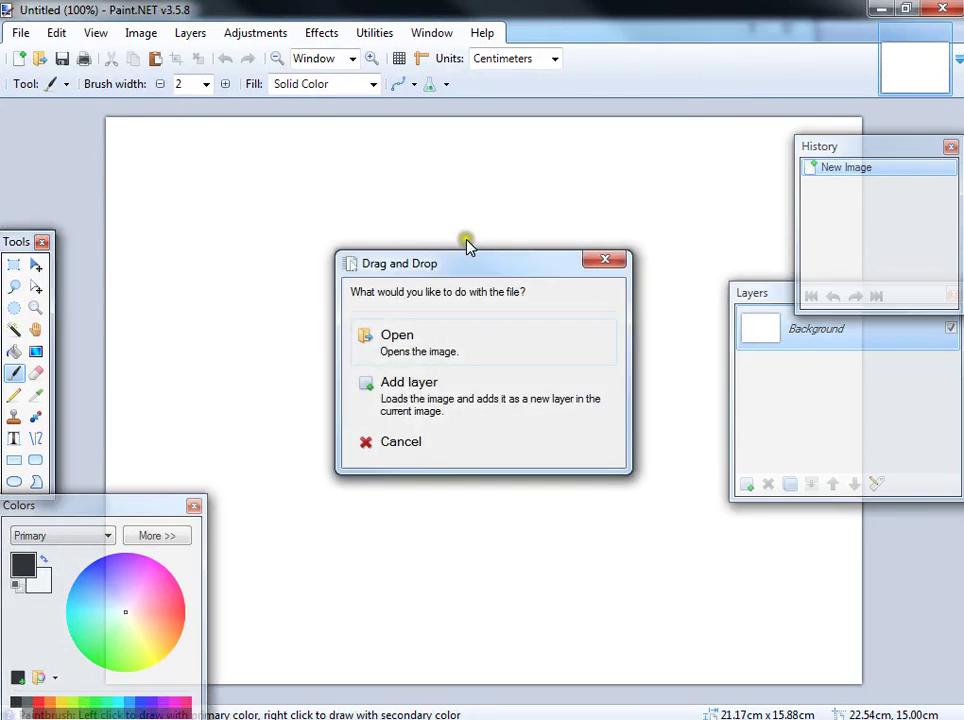
pyautogui.click(415, 338)
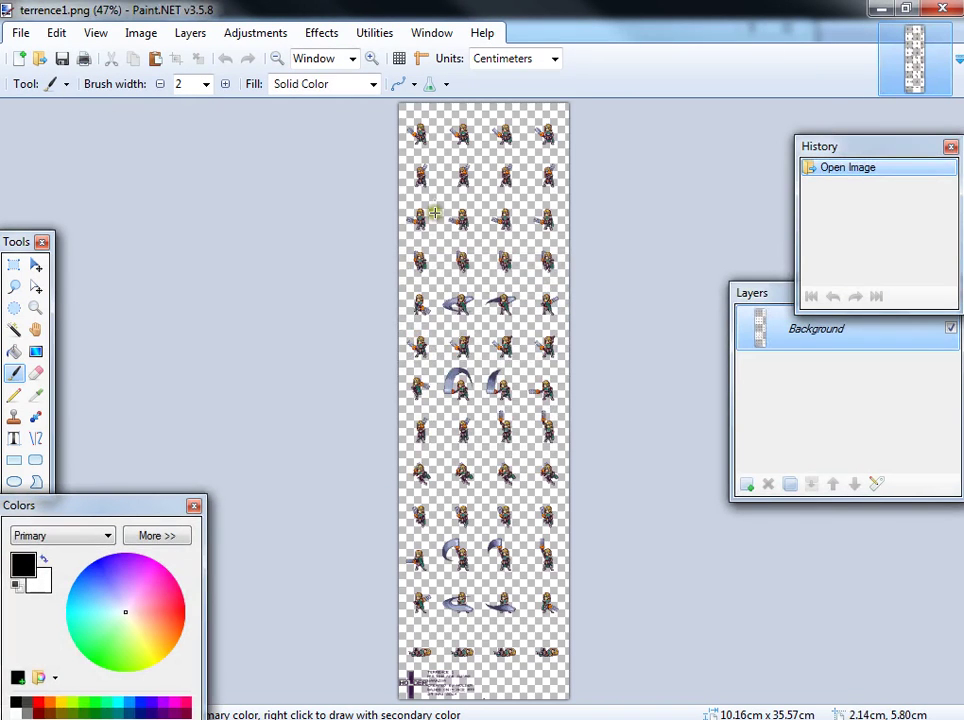
# - In Canvas Size, compute 384 × 2 = 768 on the calculator, enter 768, then cancel
pyautogui.click(148, 38)
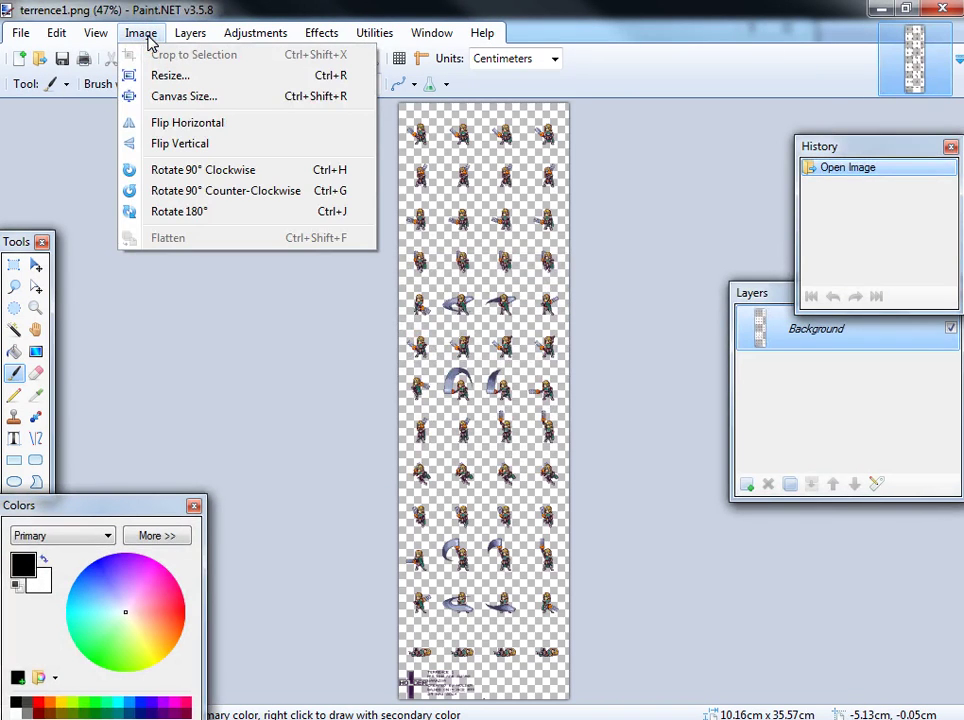
pyautogui.click(170, 96)
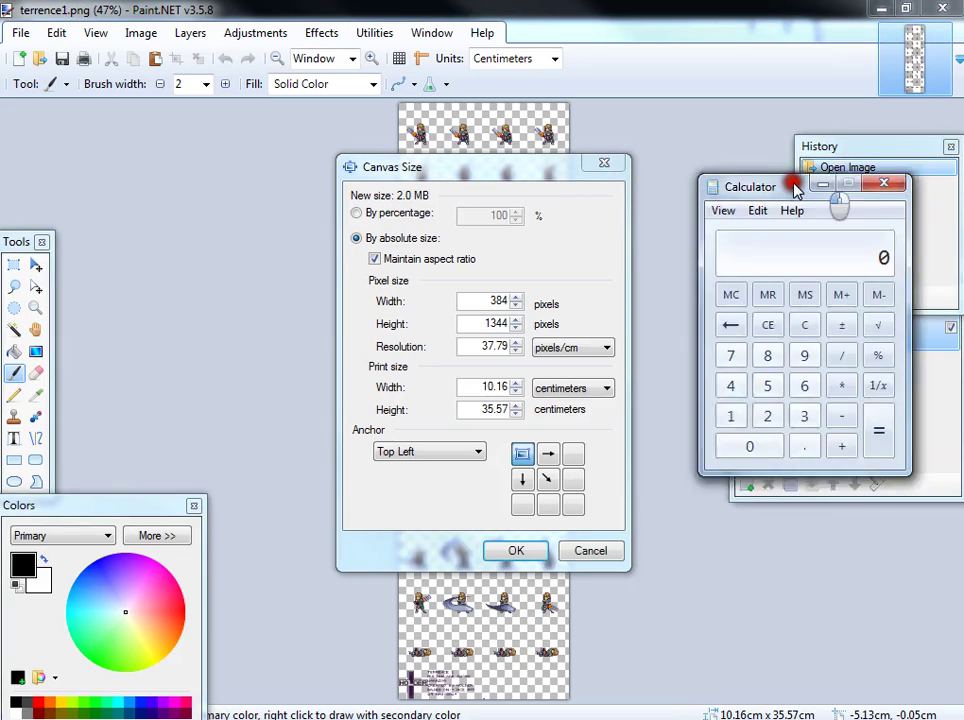
pyautogui.moveTo(788, 194); pyautogui.dragTo(725, 204)
pyautogui.click(736, 432)
pyautogui.click(699, 371)
pyautogui.click(662, 401)
pyautogui.click(773, 401)
pyautogui.click(699, 432)
pyautogui.click(810, 446)
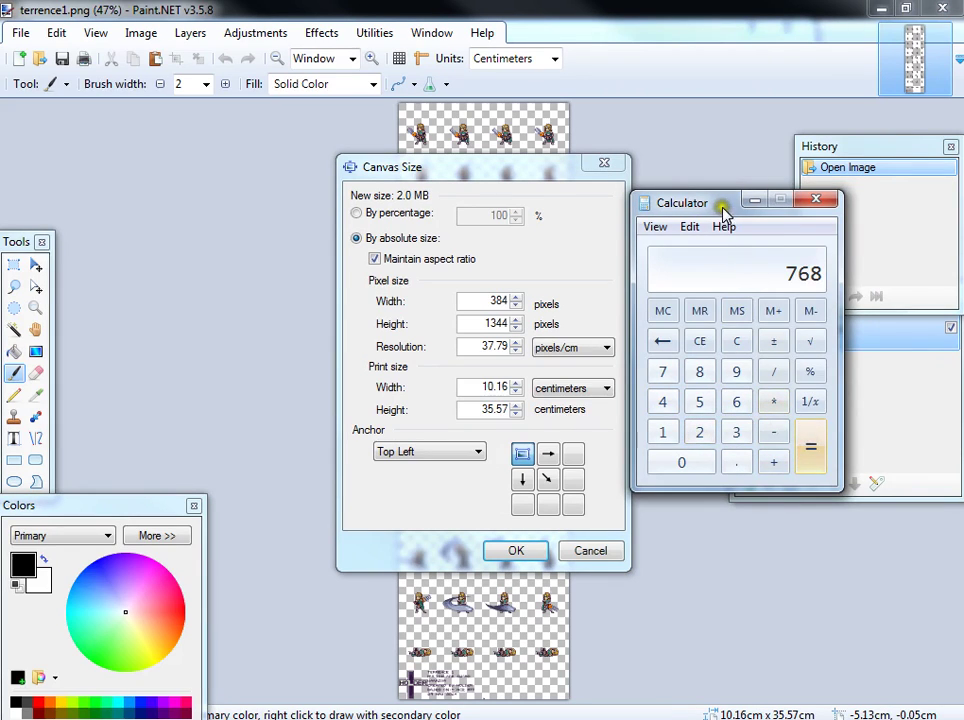
pyautogui.click(755, 201)
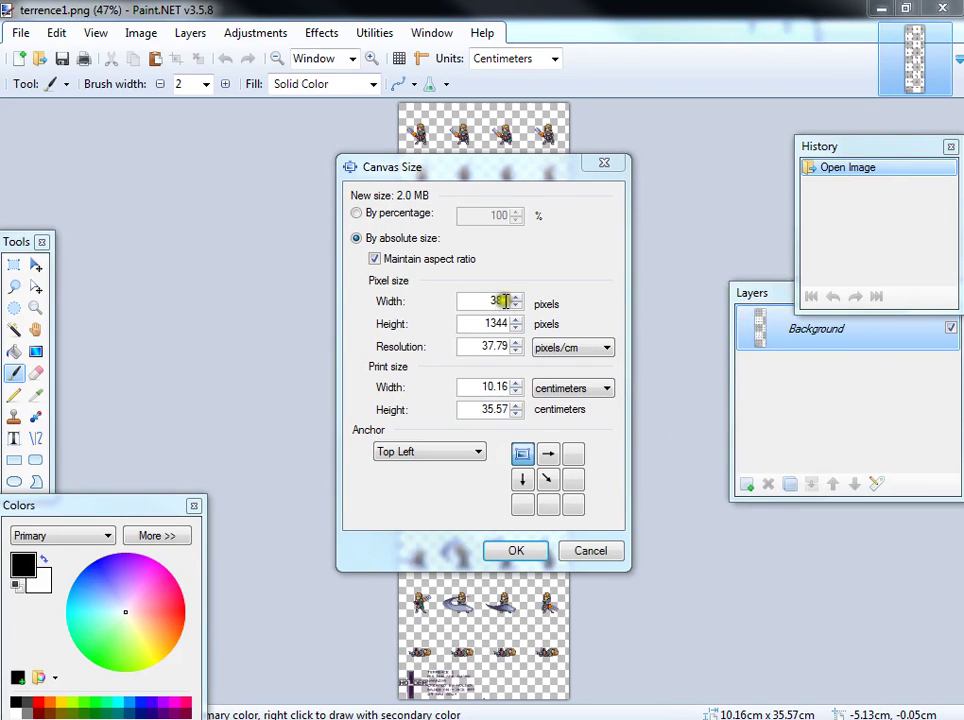
pyautogui.click(773, 297)
pyautogui.write('768')
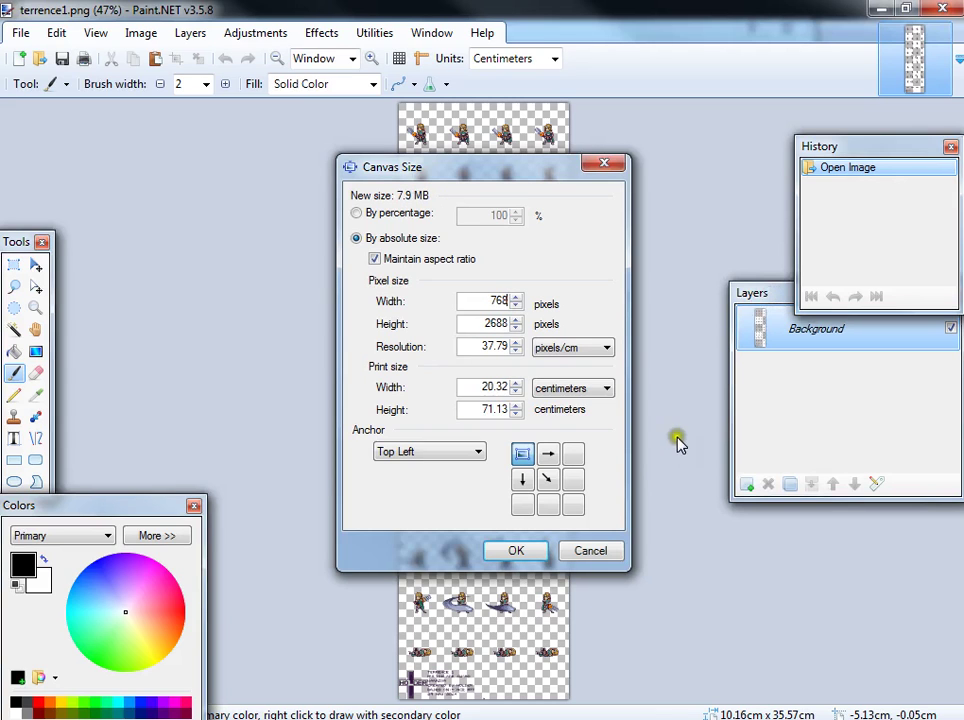
pyautogui.click(615, 552)
# - Reopen Canvas Size, turn off Maintain aspect ratio, set width 768 and anchor left
pyautogui.click(150, 33)
pyautogui.click(134, 96)
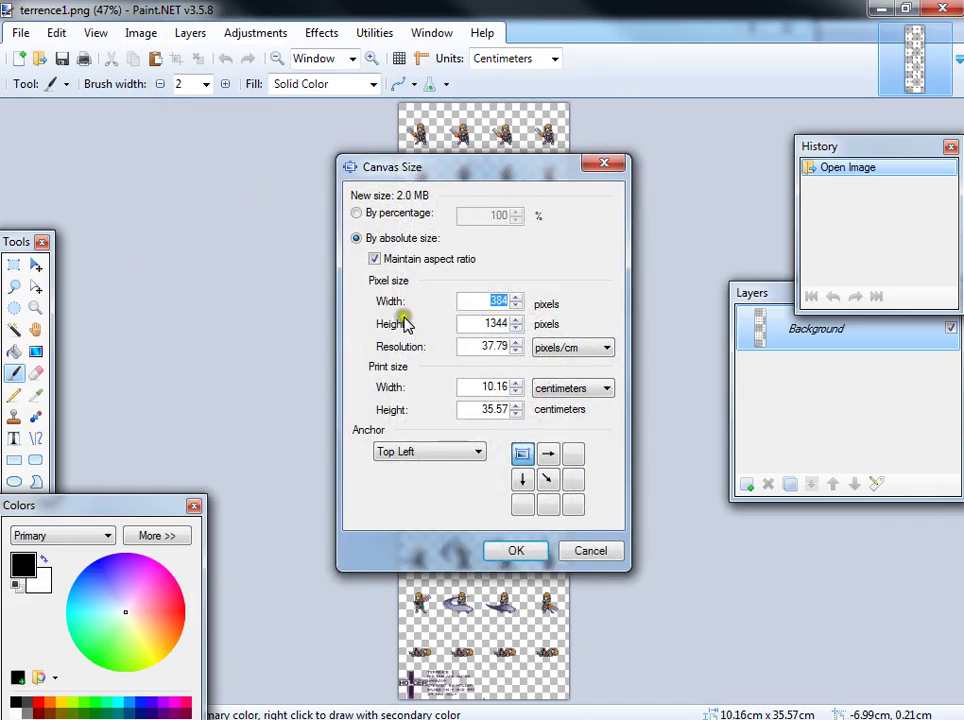
pyautogui.click(374, 259)
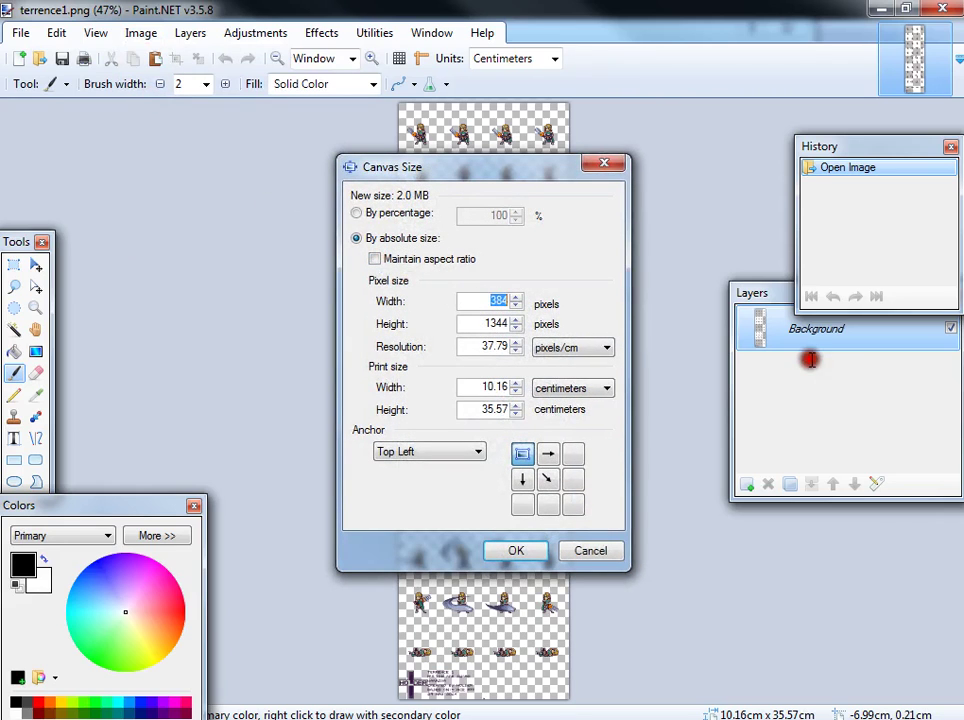
pyautogui.write('768')
pyautogui.click(521, 483)
# - Widen the canvas and paste a copy of the sprite column into its empty right half
pyautogui.click(516, 550)
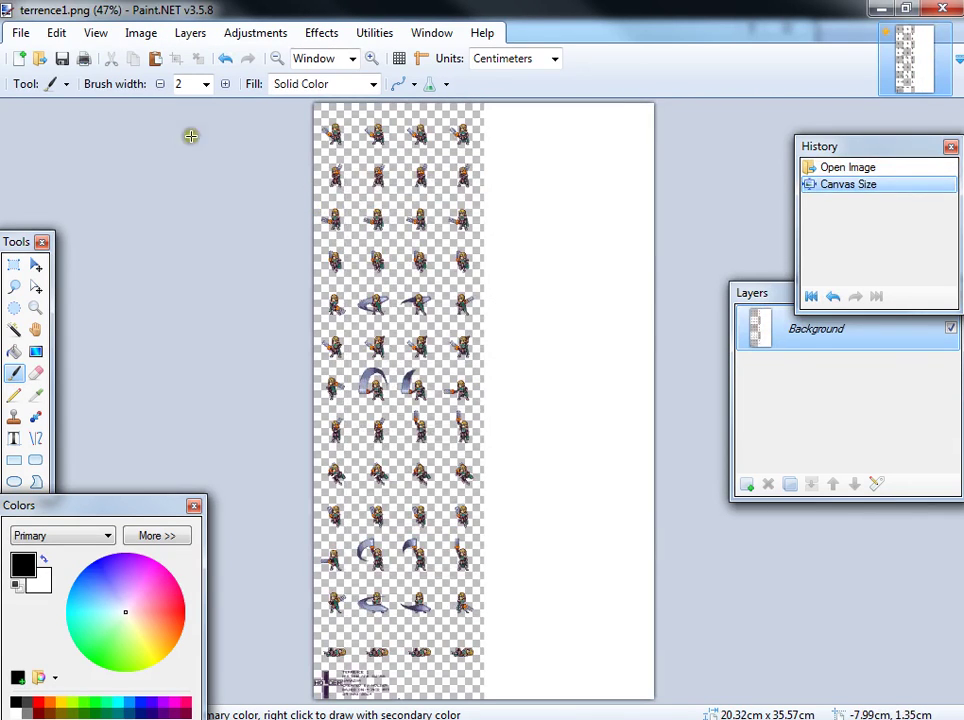
pyautogui.click(12, 262)
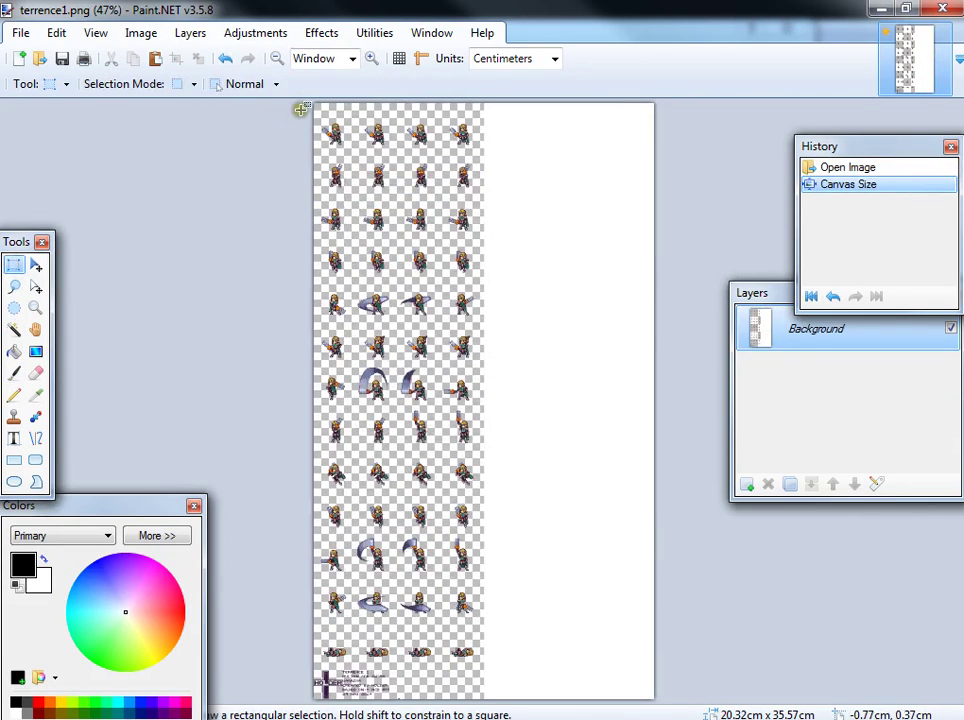
pyautogui.moveTo(306, 101); pyautogui.dragTo(481, 715)
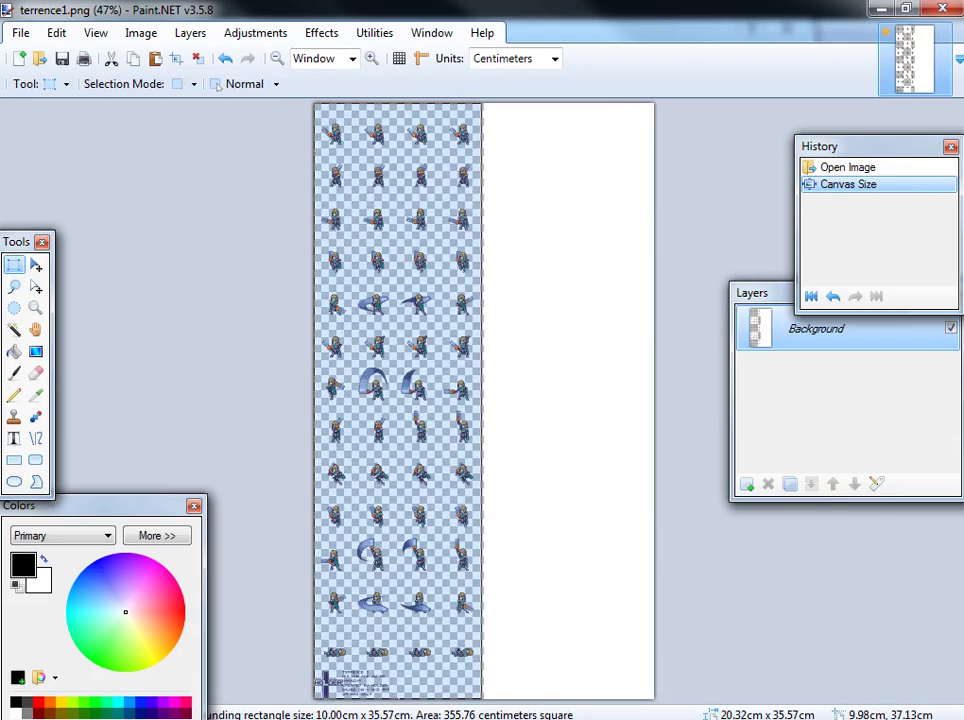
pyautogui.press('m')
pyautogui.click(158, 59)
pyautogui.moveTo(383, 344); pyautogui.dragTo(564, 358)
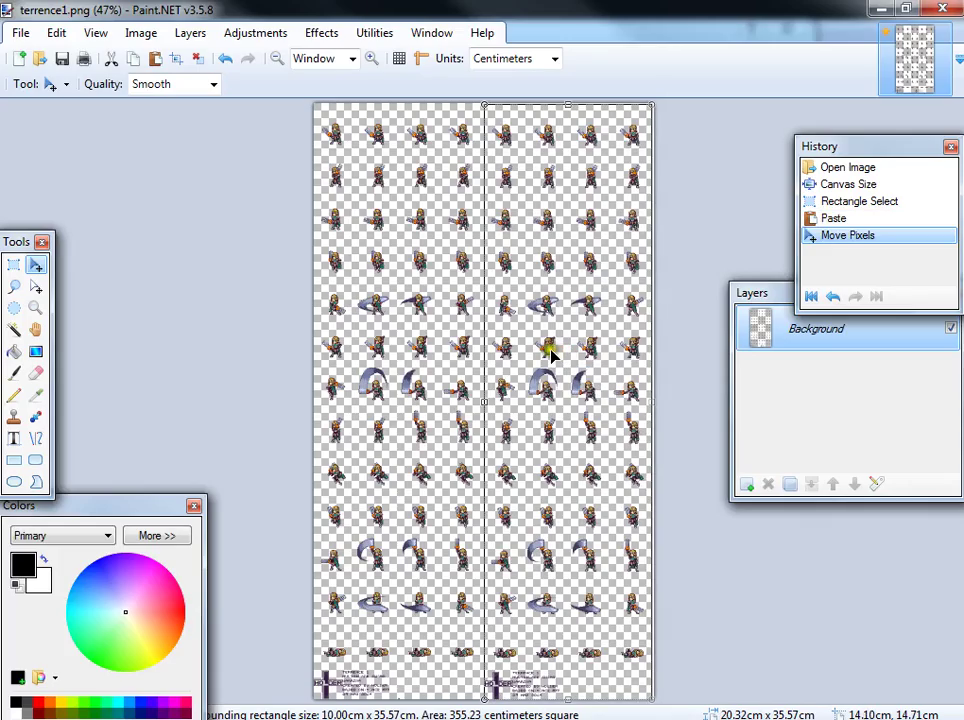
pyautogui.click(203, 163)
# - Check NUM_FRAMES in the script constants, then shift the pasted pose block upward into place
pyautogui.keyDown('ctrl'); pyautogui.scroll(3, 275, 183); pyautogui.keyUp('ctrl')
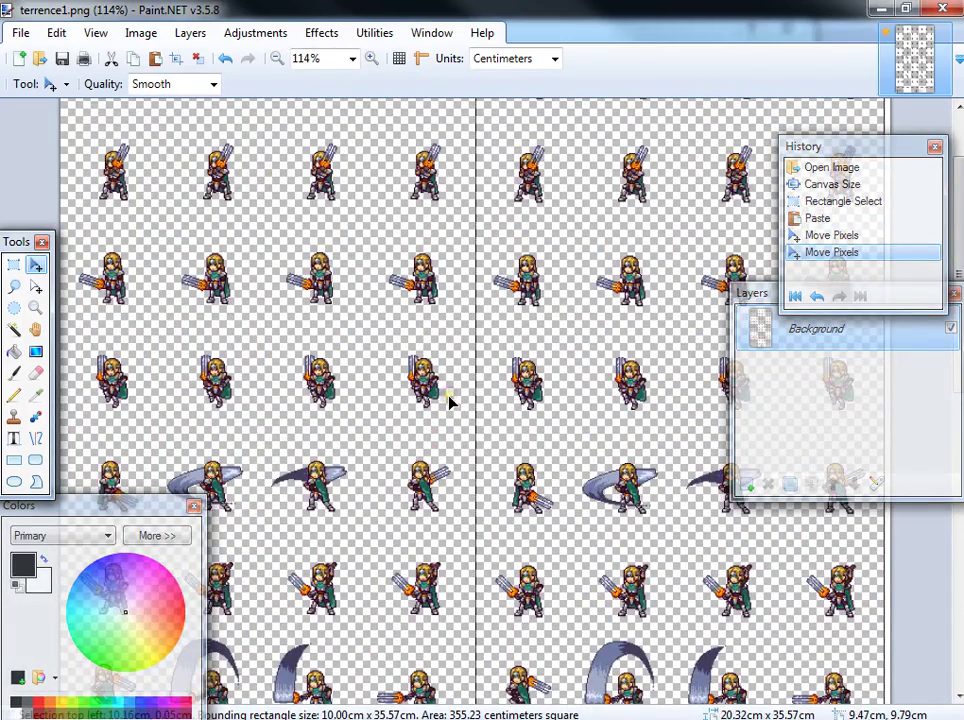
pyautogui.scroll(-2, 413, 383)
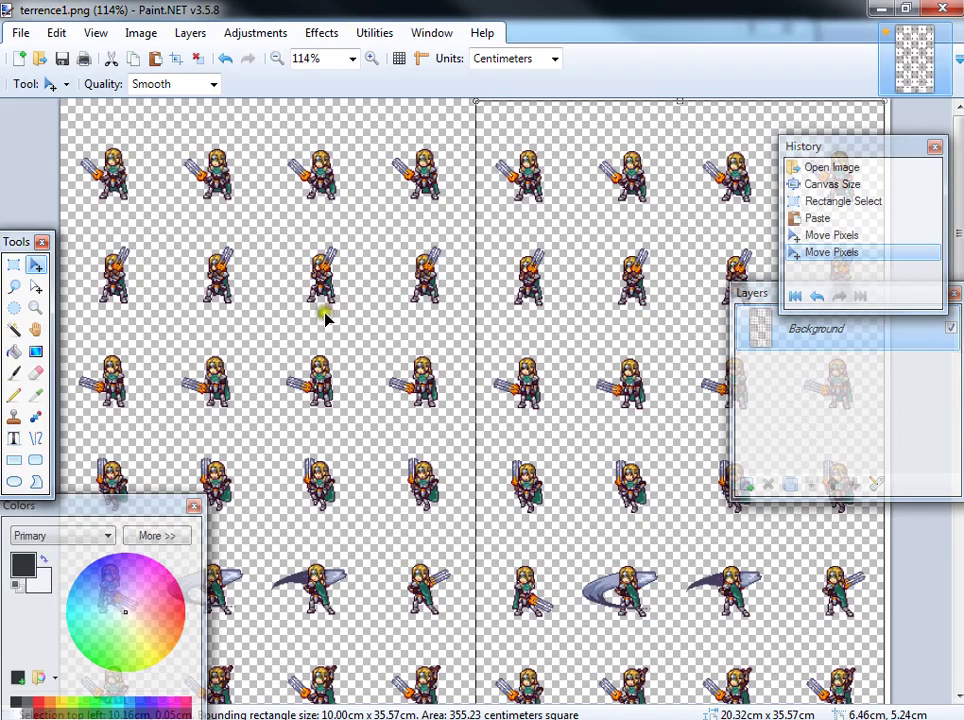
pyautogui.scroll(-3, 282, 267)
pyautogui.scroll(-3, 282, 267)
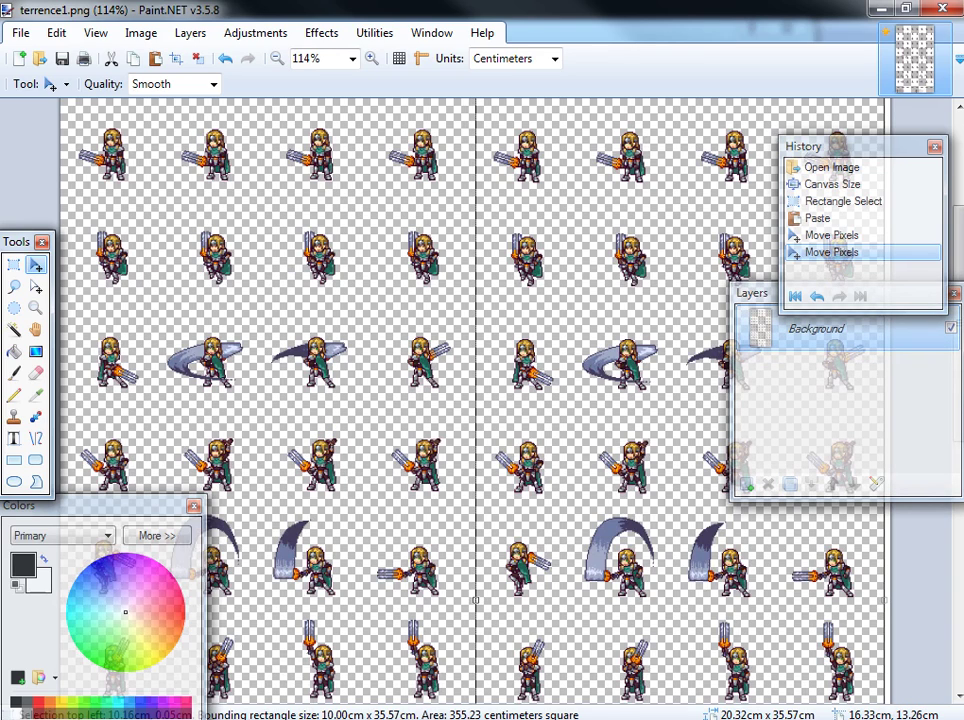
pyautogui.hotkey('alt', 'Tab')
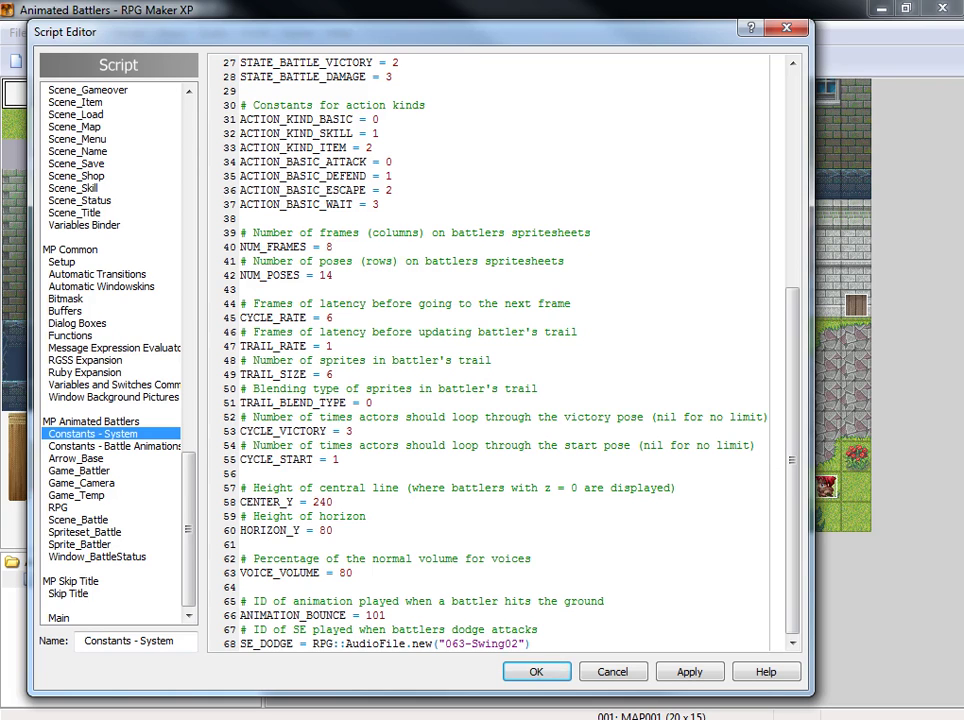
pyautogui.hotkey('alt', 'Tab')
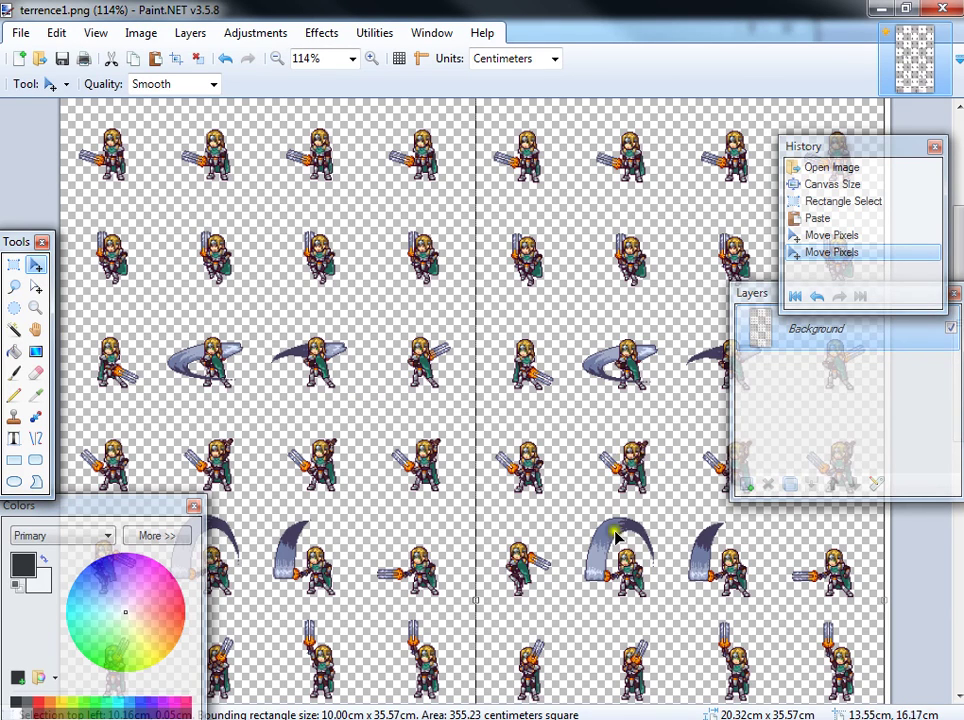
pyautogui.moveTo(622, 570); pyautogui.dragTo(612, 364)
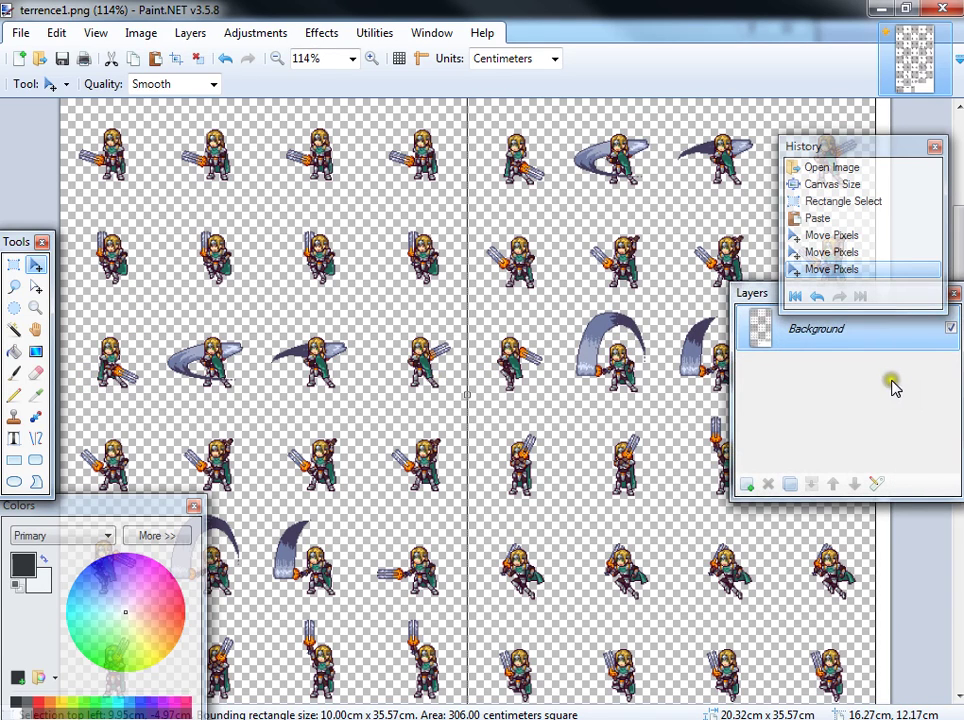
# - Close the sprite sheet without saving and change NUM_FRAMES from 8 to 4
pyautogui.click(929, 33)
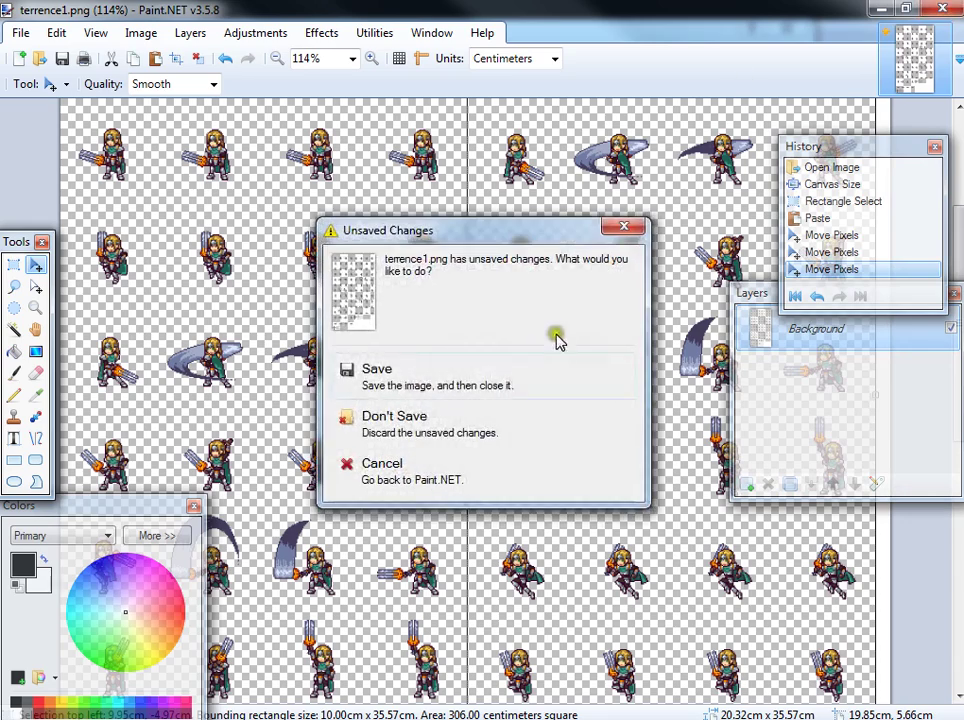
pyautogui.click(476, 418)
pyautogui.click(368, 242)
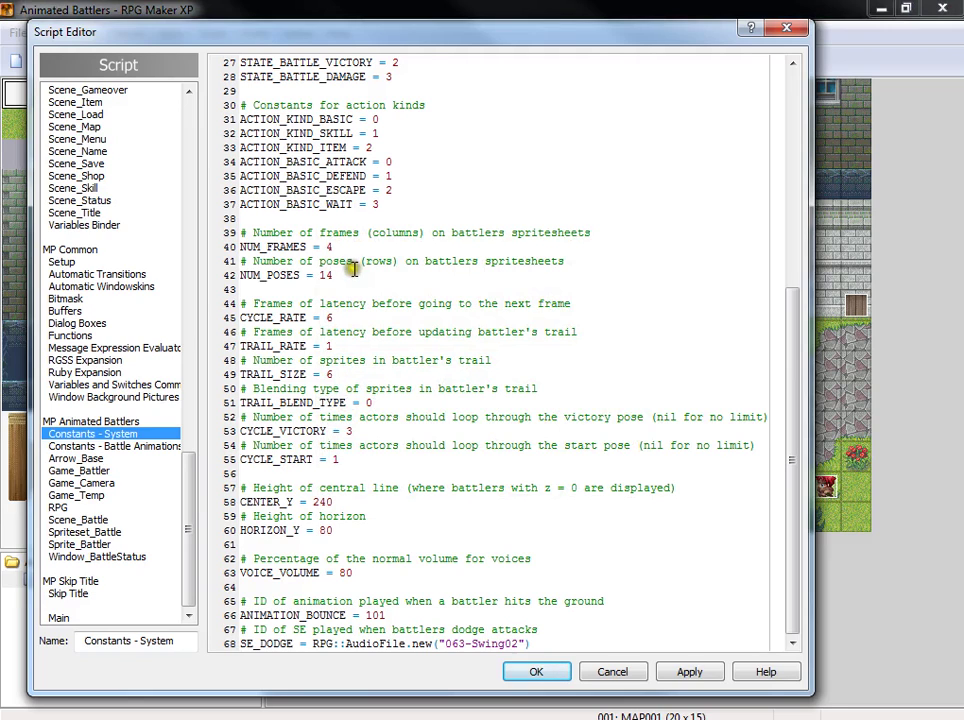
# - Preview terrence1.png from the Battlers folder, then close the viewer
pyautogui.hotkey('alt', 'Tab')
pyautogui.scroll(-1, 410, 679)
pyautogui.doubleClick(410, 675)
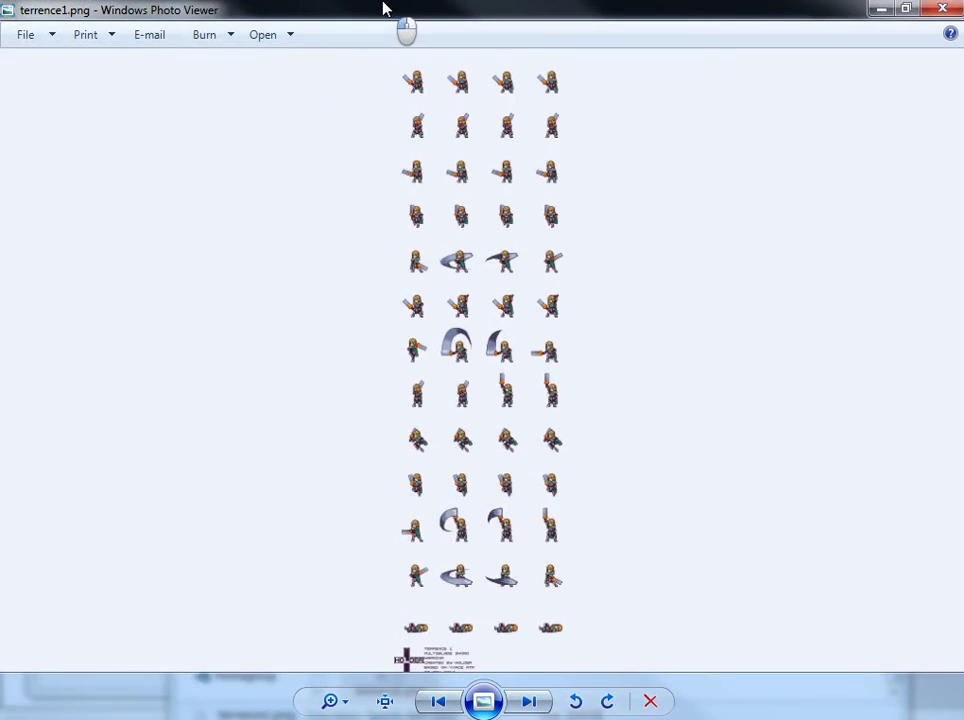
pyautogui.hotkey('alt', 'F4')
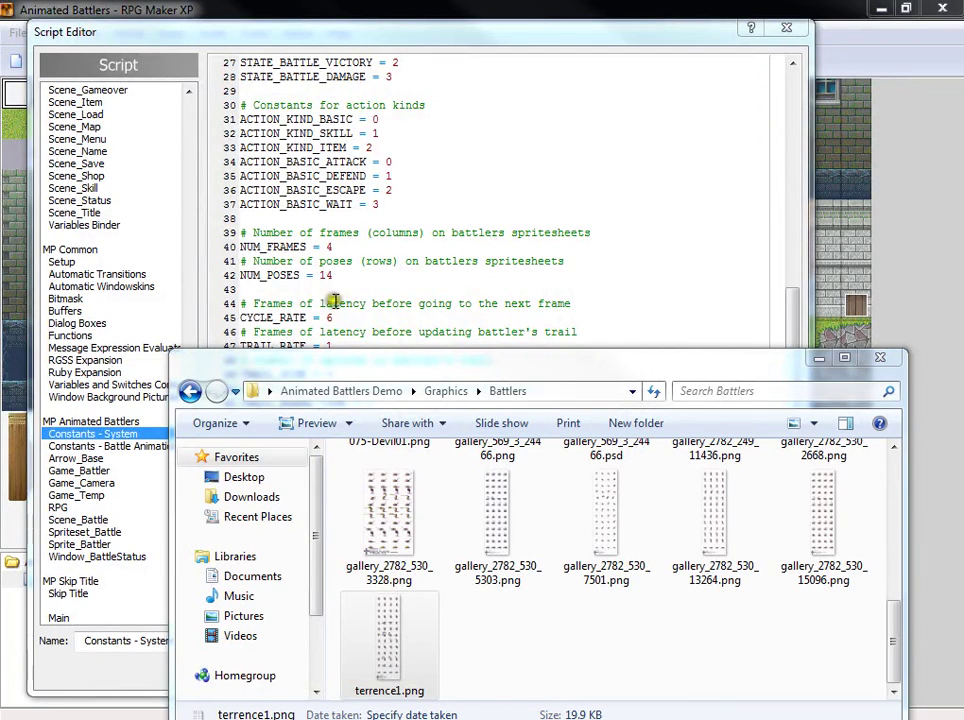
# - Review the POSE_ADVANCE, POSE_SKILL and POSE_MAGIC constants in Constants - System
pyautogui.click(280, 276)
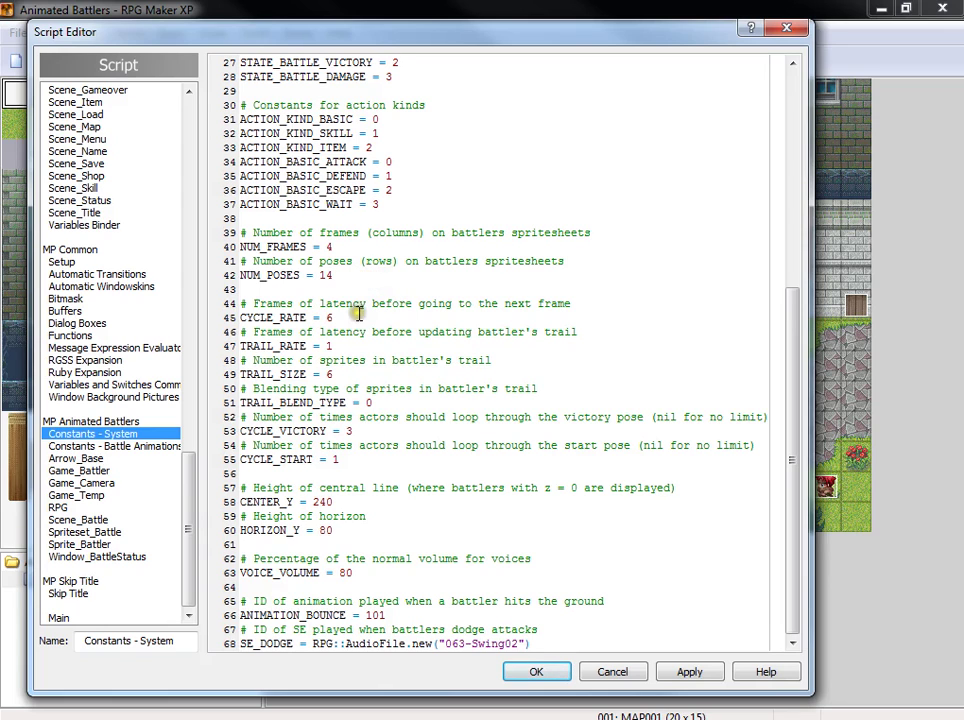
pyautogui.scroll(9, 329, 189)
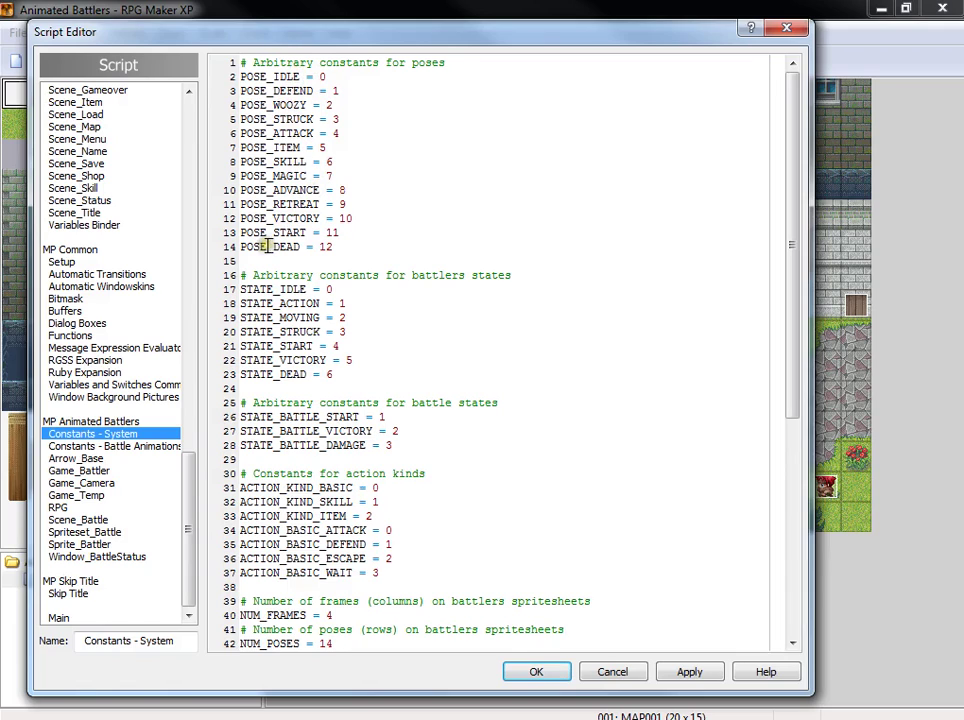
pyautogui.click(286, 190)
pyautogui.click(284, 163)
pyautogui.click(330, 175)
pyautogui.scroll(-9, 540, 370)
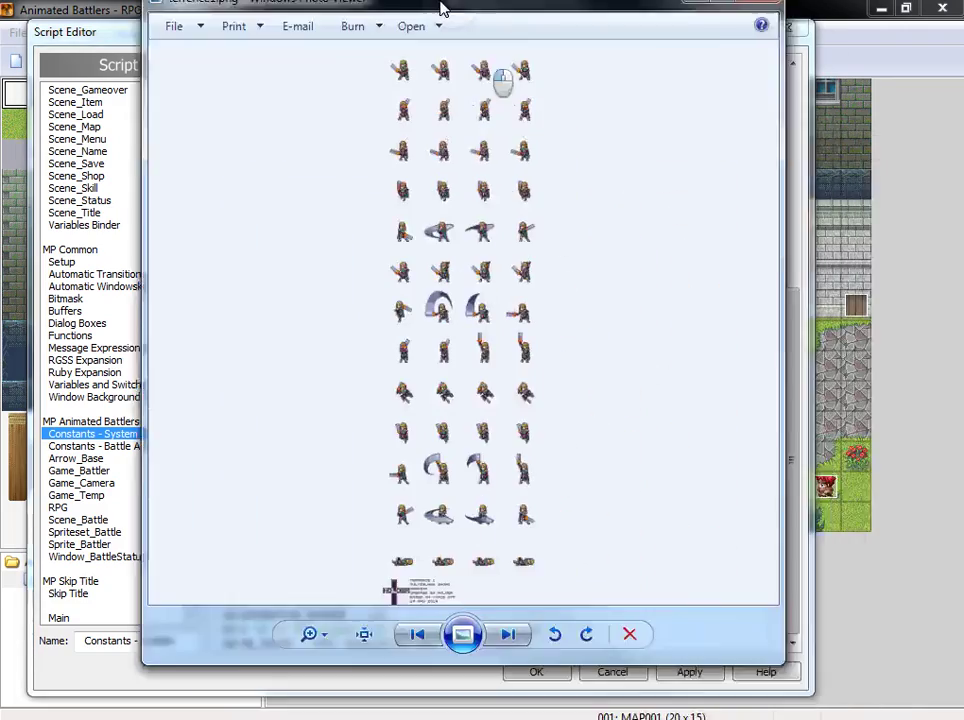
pyautogui.doubleClick(441, 11)
pyautogui.scroll(4, 396, 275)
pyautogui.scroll(3, 387, 294)
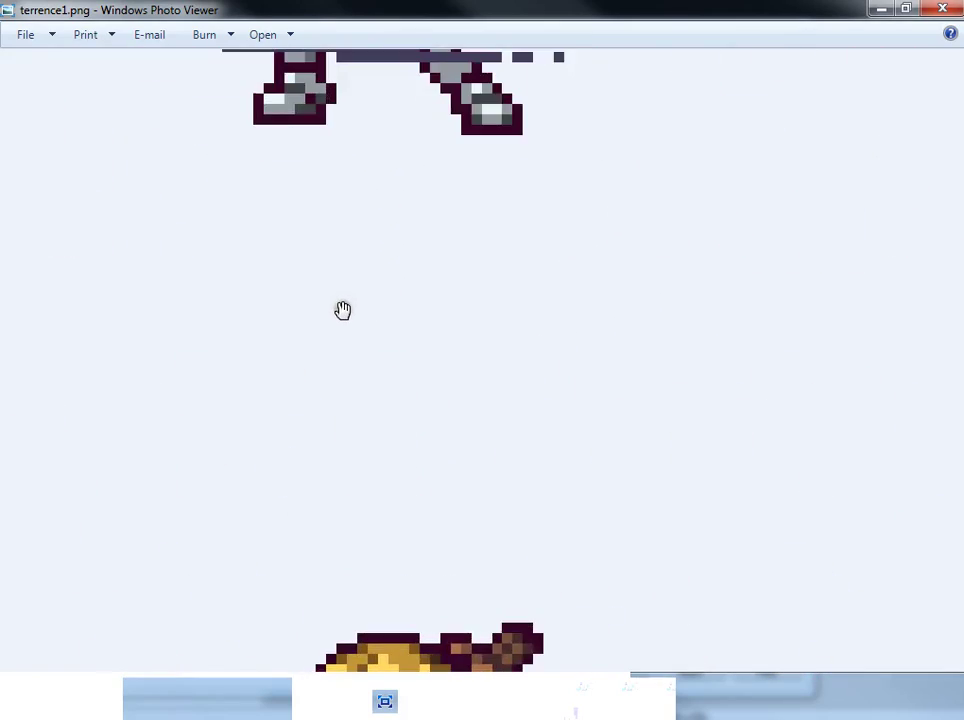
pyautogui.moveTo(342, 312); pyautogui.dragTo(960, 665)
pyautogui.moveTo(352, 435); pyautogui.dragTo(669, 412)
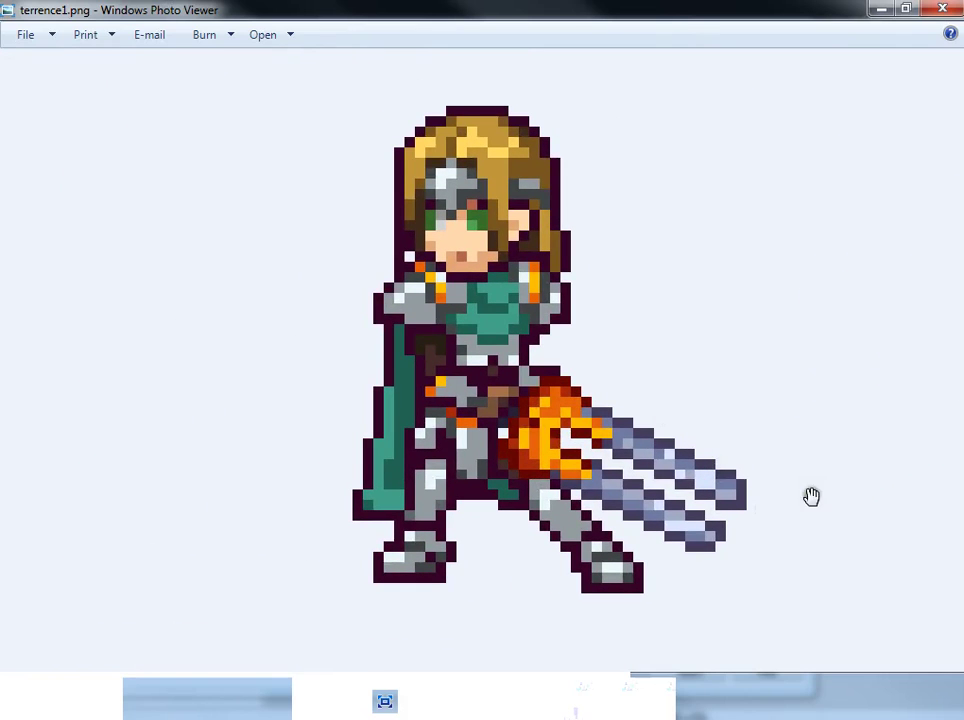
pyautogui.click(875, 385)
pyautogui.moveTo(875, 385); pyautogui.dragTo(37, 351)
pyautogui.moveTo(529, 383); pyautogui.dragTo(3, 370)
pyautogui.moveTo(116, 273); pyautogui.dragTo(420, 305)
pyautogui.moveTo(256, 389); pyautogui.dragTo(646, 327)
pyautogui.moveTo(733, 316); pyautogui.dragTo(671, 305)
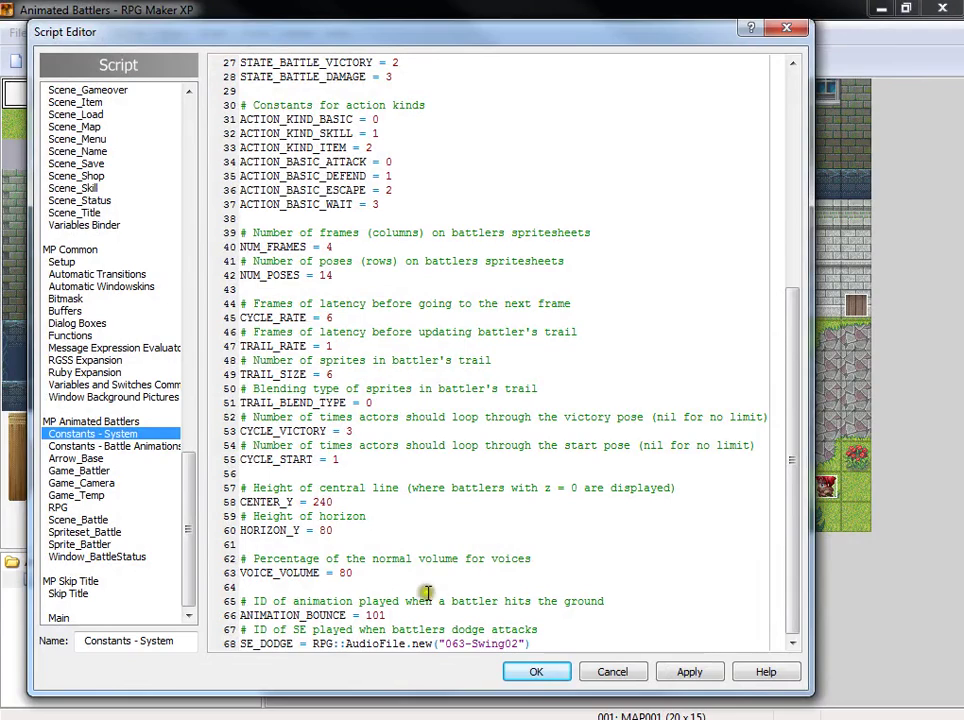
# - Go over VOICE_VOLUME 80 and ANIMATION_BOUNCE 101, then open Constants - Battle Animations
pyautogui.click(379, 575)
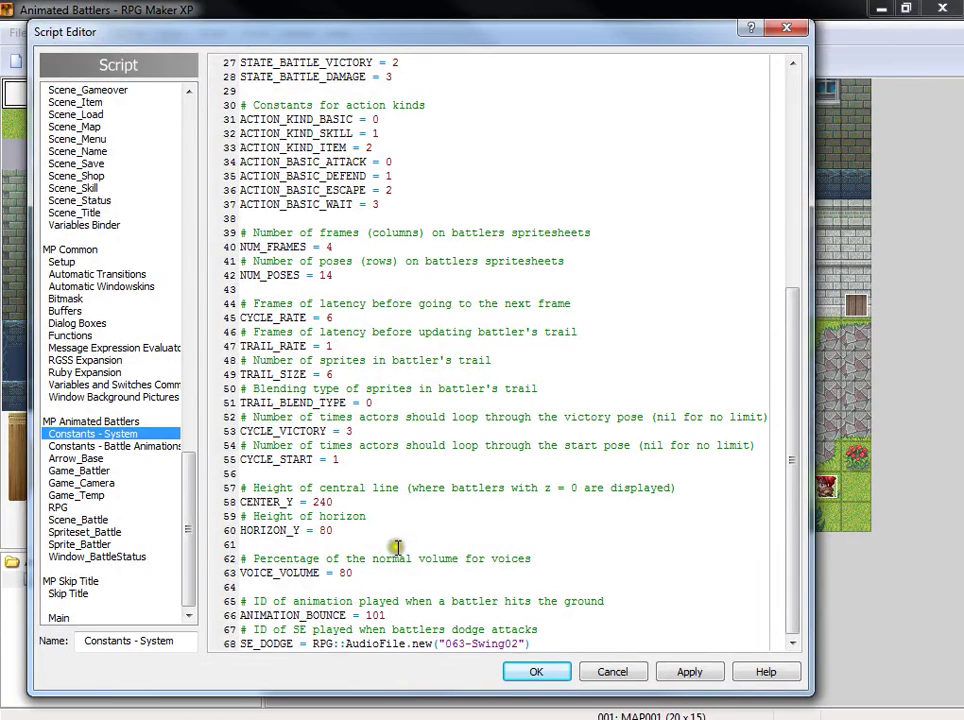
pyautogui.click(447, 614)
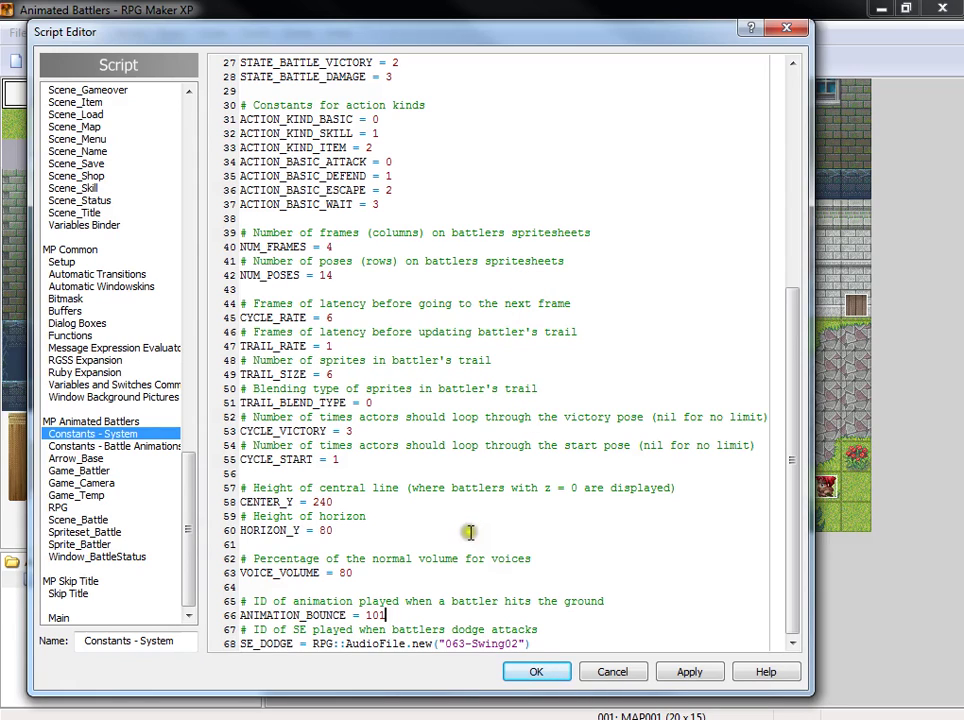
pyautogui.scroll(1, 441, 612)
pyautogui.scroll(-1, 443, 612)
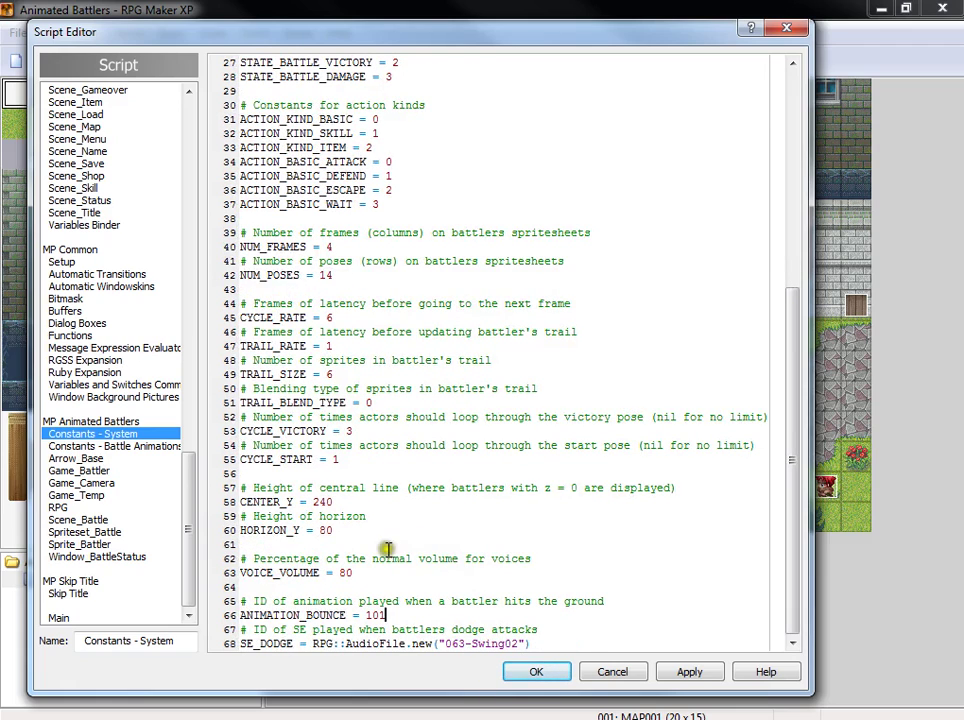
pyautogui.click(163, 449)
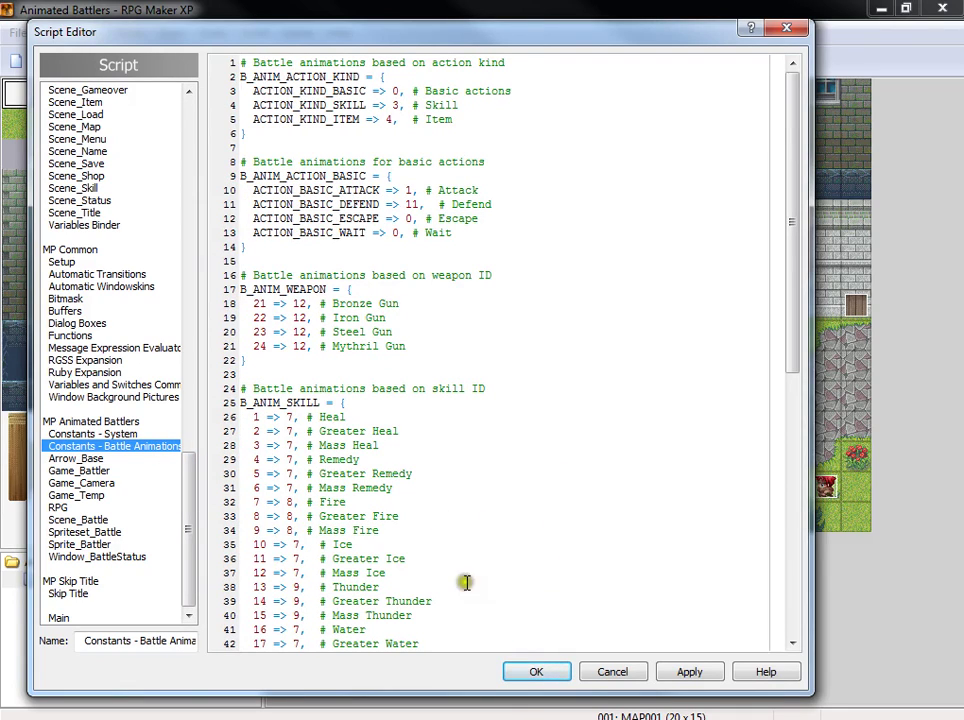
pyautogui.scroll(-10, 540, 400)
pyautogui.scroll(-2, 530, 400)
pyautogui.scroll(12, 486, 430)
pyautogui.click(536, 81)
pyautogui.click(514, 245)
pyautogui.scroll(-1, 514, 275)
pyautogui.scroll(-1, 513, 282)
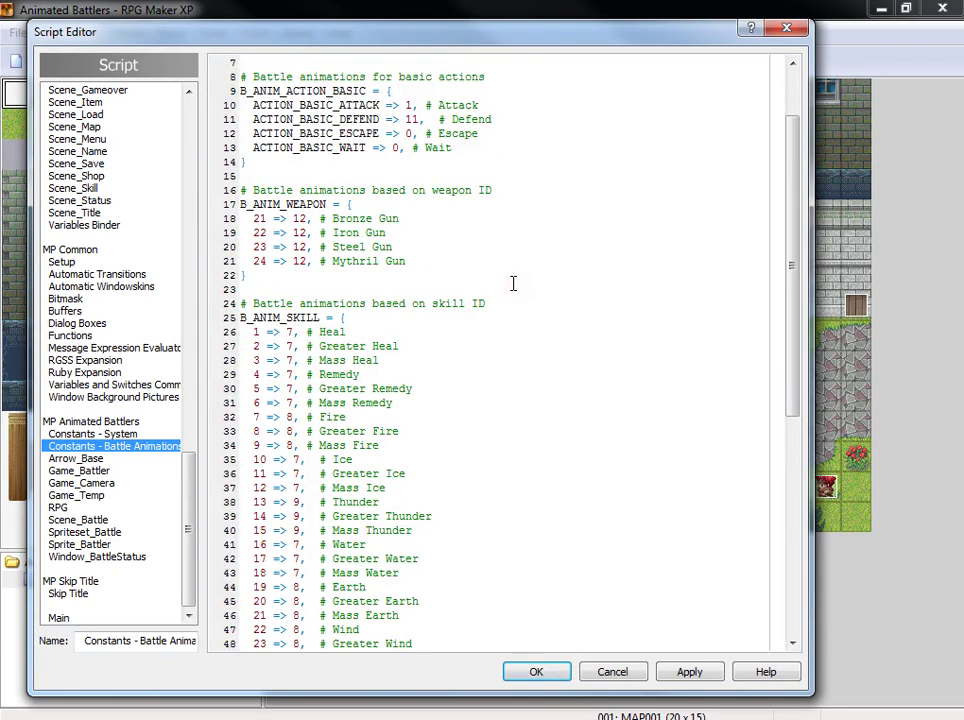
pyautogui.click(368, 226)
pyautogui.click(269, 277)
pyautogui.click(614, 672)
pyautogui.click(565, 62)
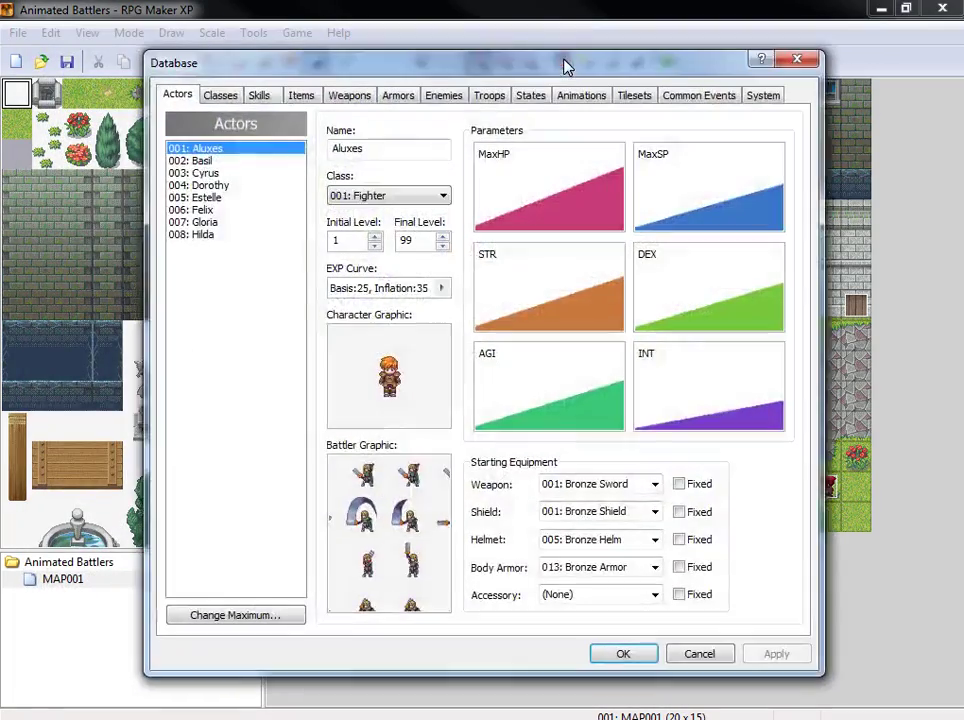
pyautogui.click(342, 94)
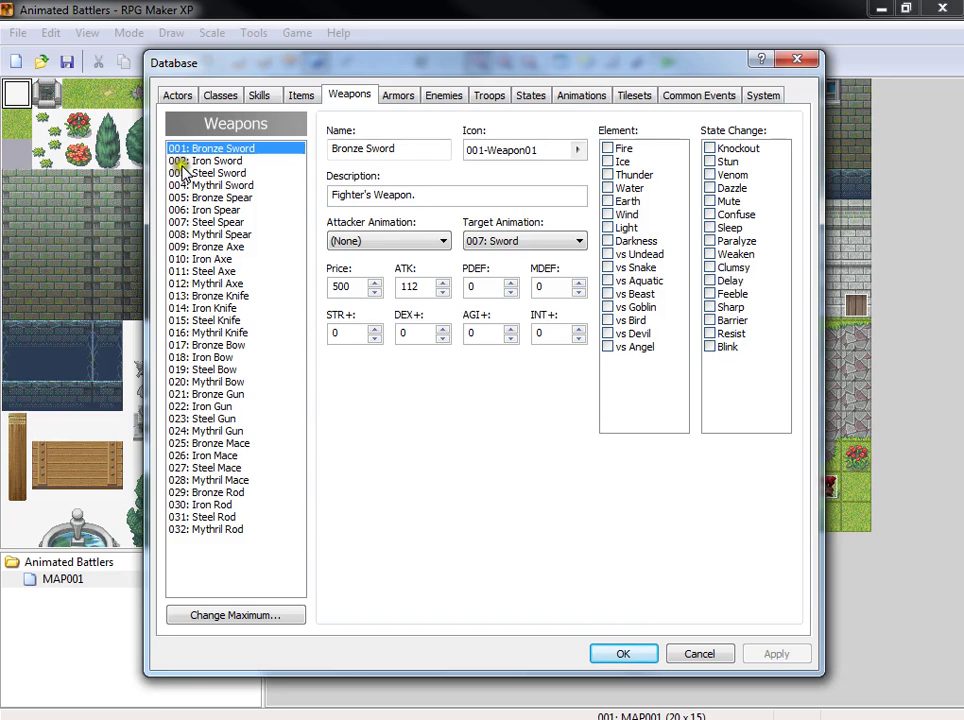
pyautogui.click(650, 654)
pyautogui.click(612, 61)
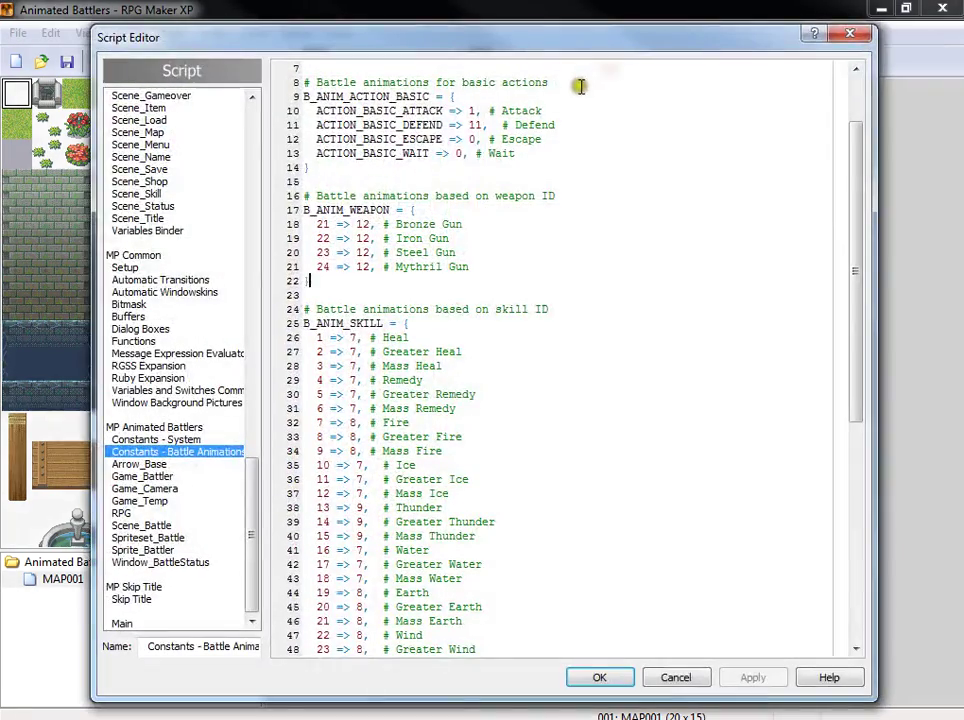
# - Review the weapon block and Mass Remedy entries, and close the sprite sheet preview
pyautogui.click(350, 281)
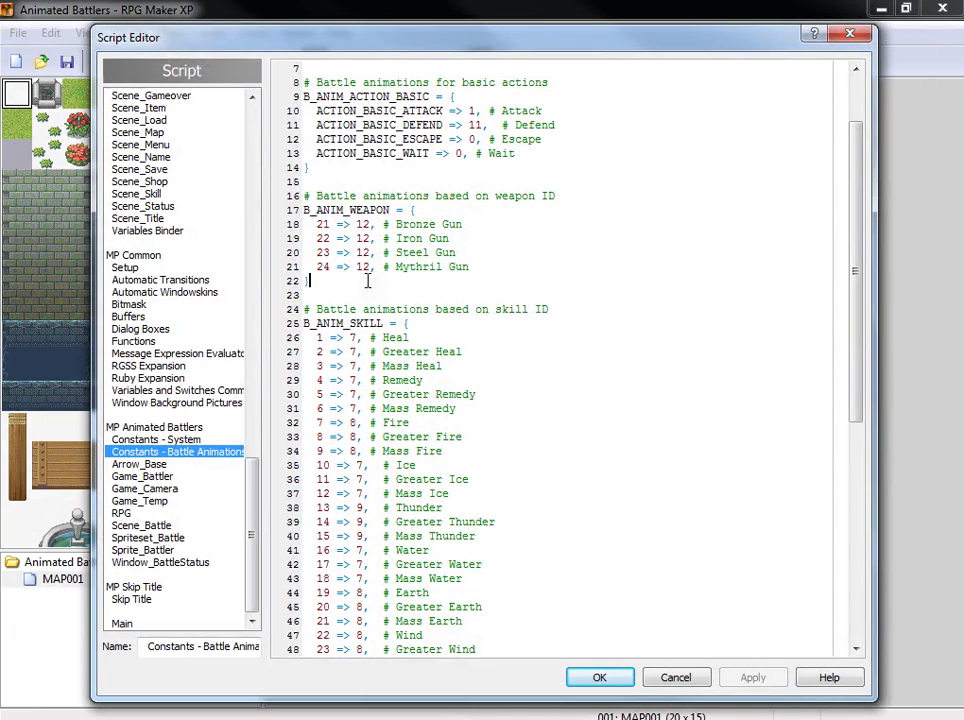
pyautogui.click(611, 402)
pyautogui.scroll(-7, 598, 400)
pyautogui.scroll(-3, 585, 400)
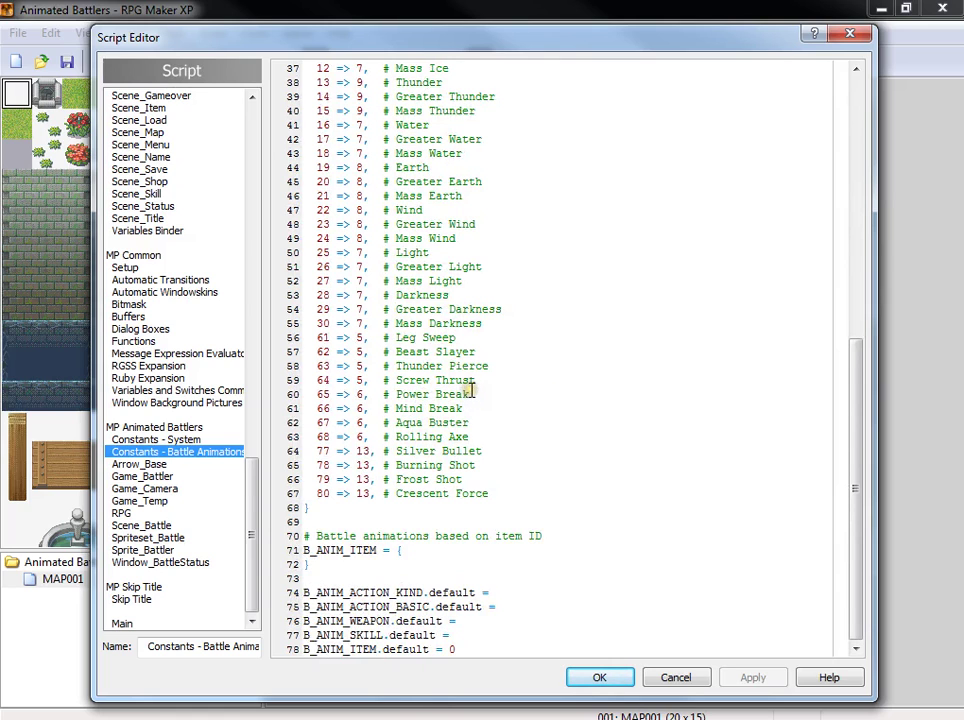
pyautogui.scroll(5, 468, 395)
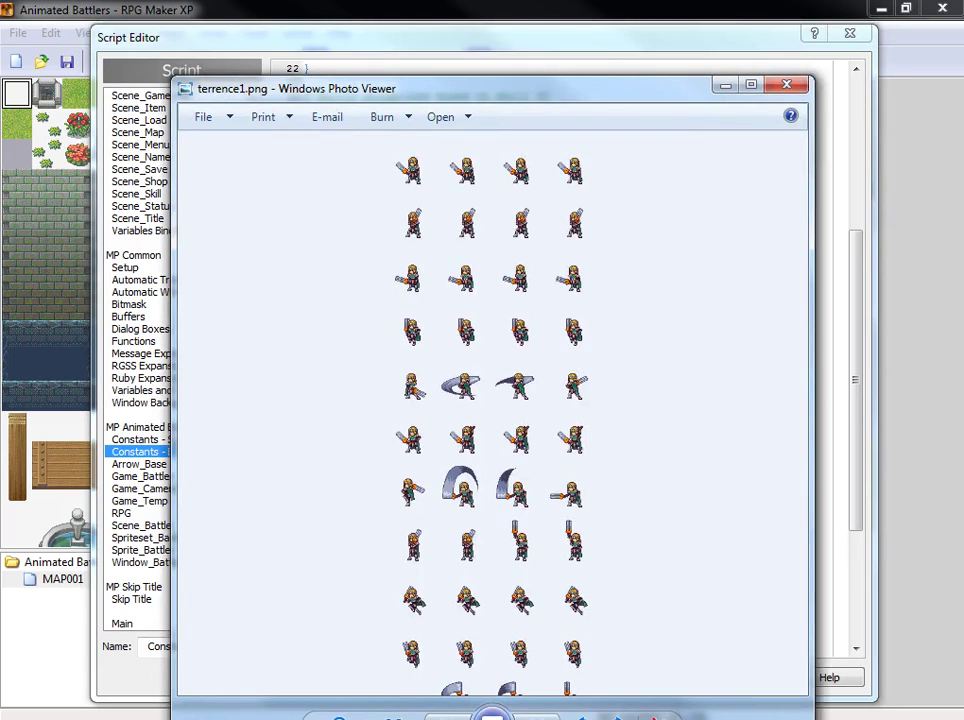
pyautogui.moveTo(635, 493); pyautogui.dragTo(632, 566)
pyautogui.click(786, 84)
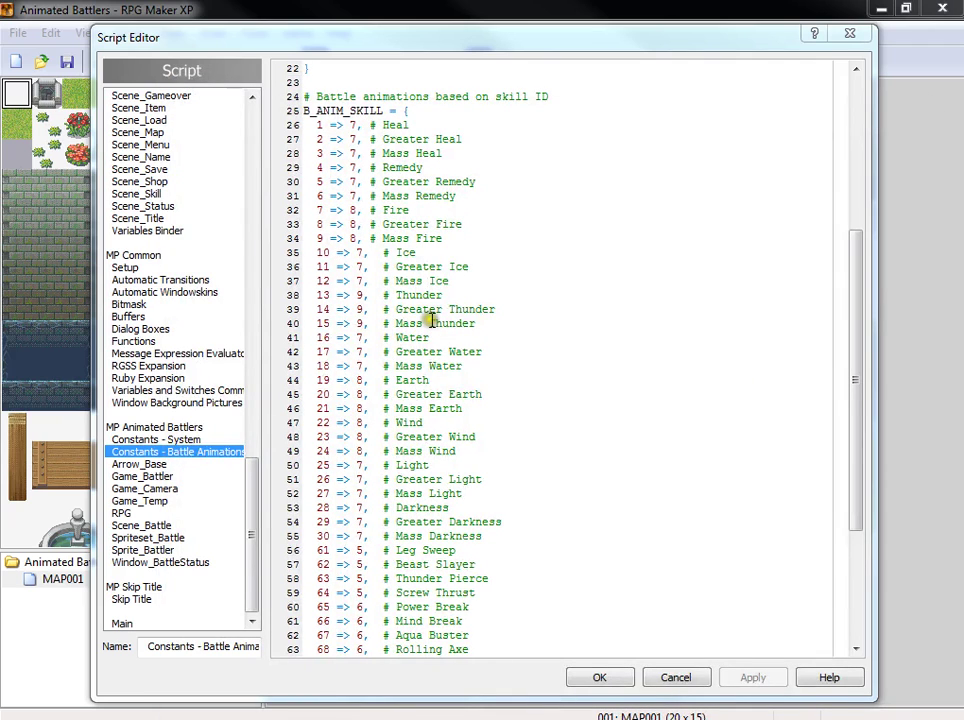
# - Review the Wind and Greater Wind entries down to gun skills 77–80 mapped to animation 13
pyautogui.click(383, 437)
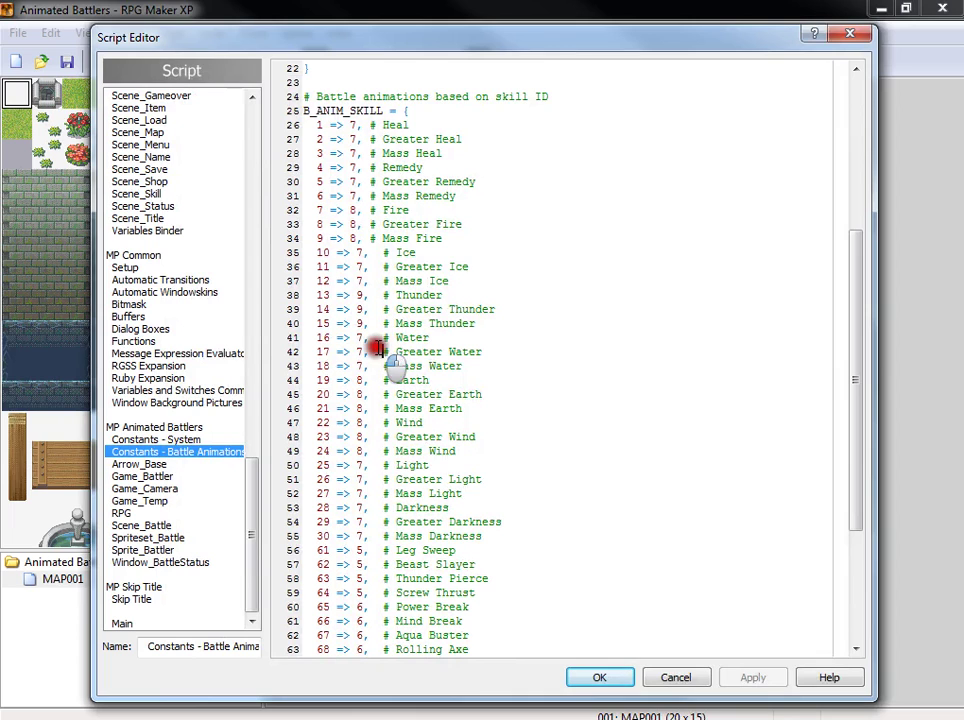
pyautogui.click(413, 424)
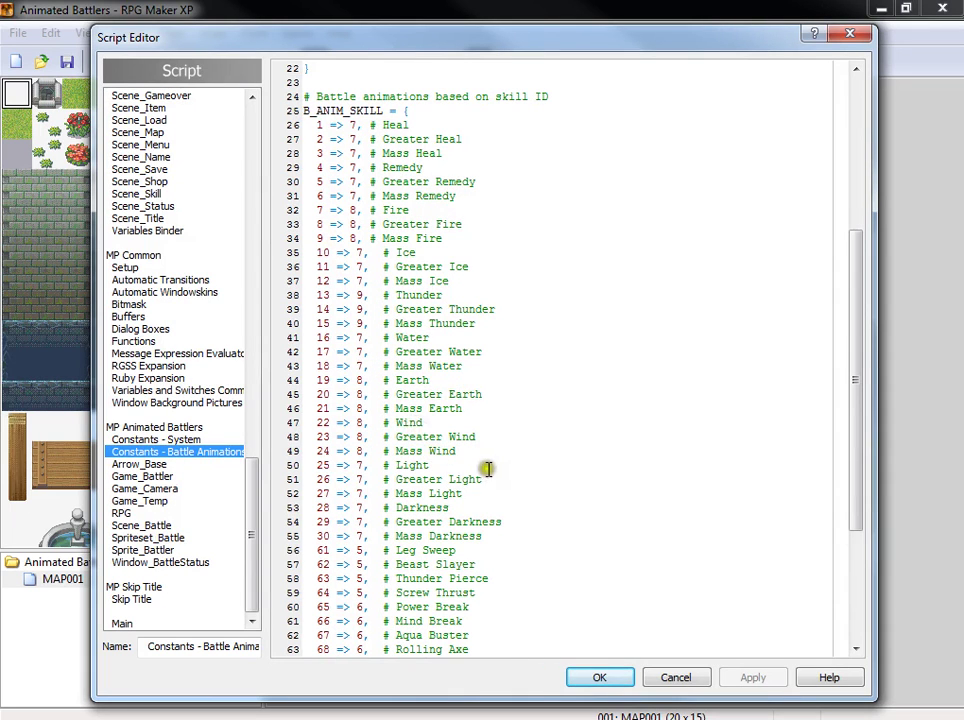
pyautogui.scroll(-4, 475, 466)
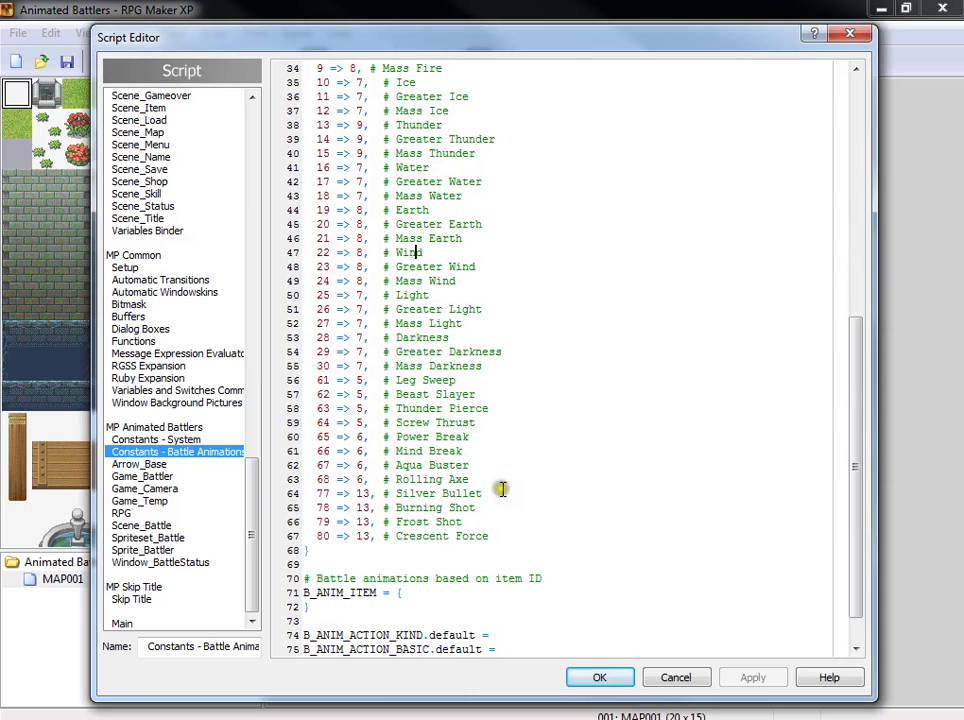
pyautogui.scroll(-1, 452, 480)
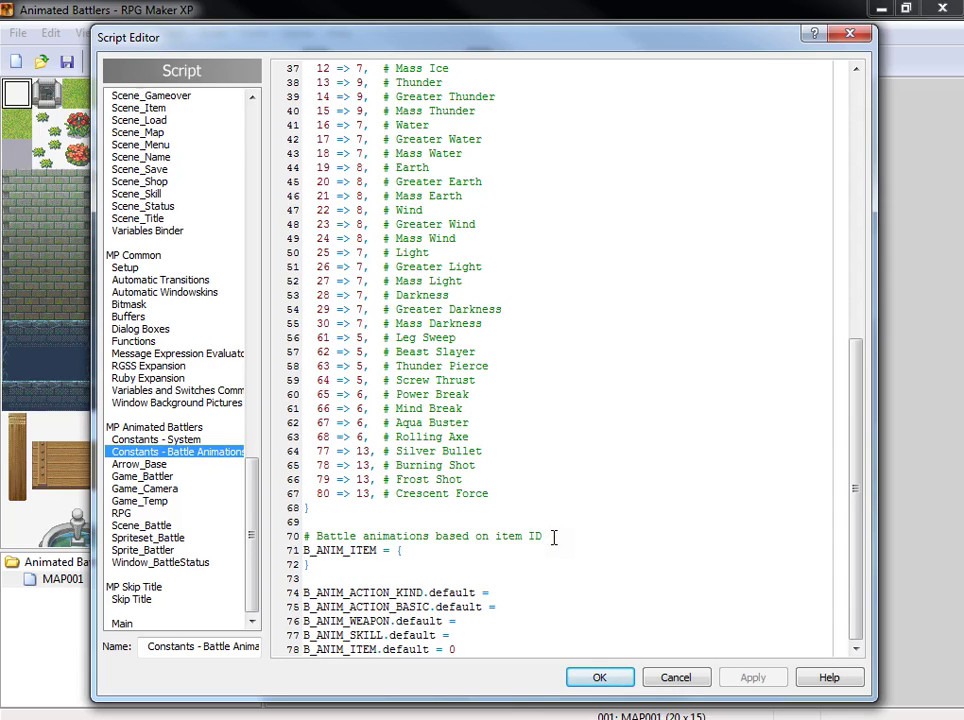
# - Raise the actor maximum to 9 and name the new actor 009 'wtv'
pyautogui.click(675, 678)
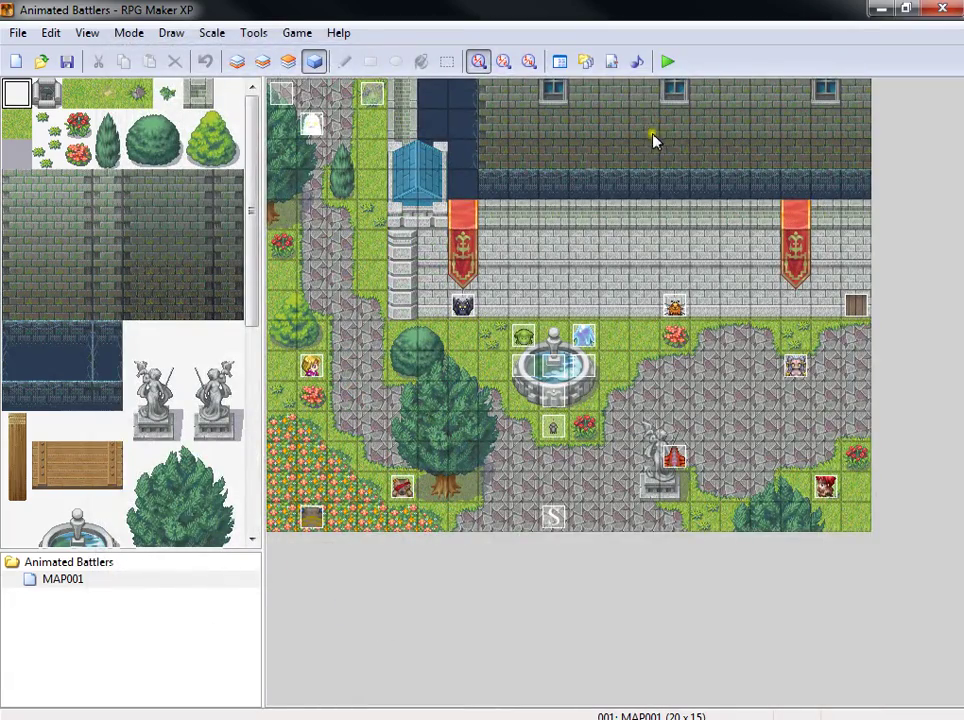
pyautogui.click(559, 62)
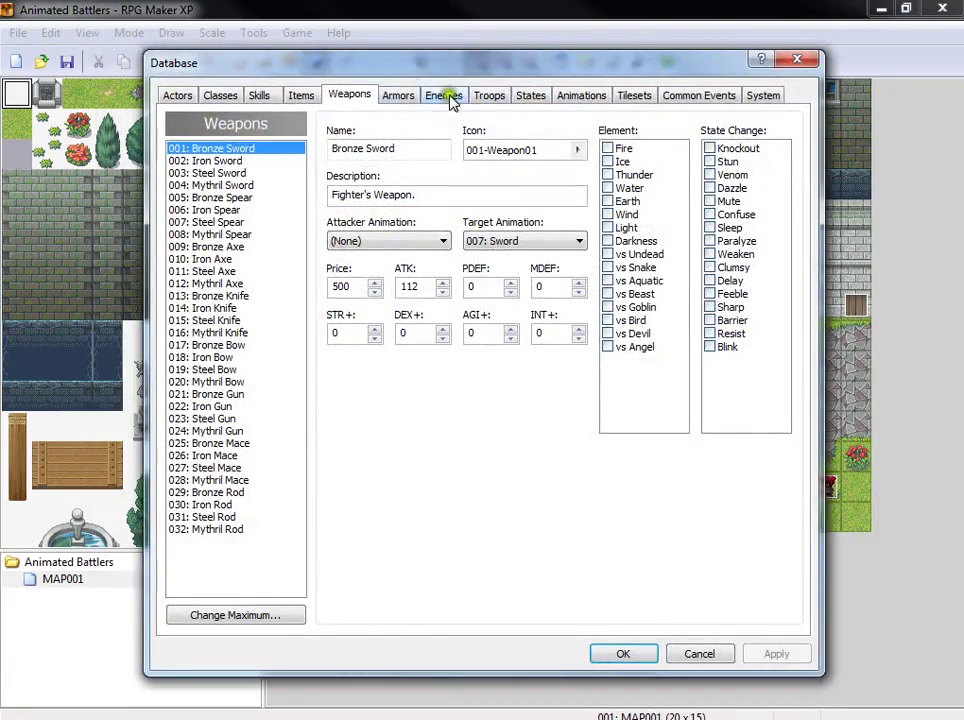
pyautogui.click(220, 95)
pyautogui.click(178, 95)
pyautogui.click(248, 615)
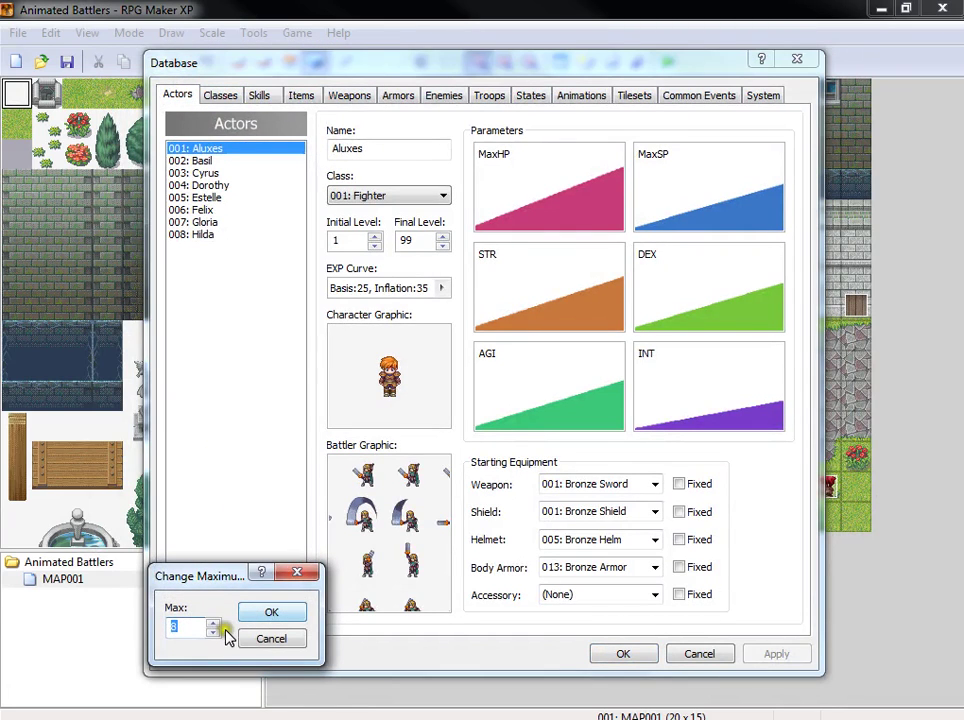
pyautogui.click(271, 612)
pyautogui.click(222, 246)
pyautogui.click(363, 150)
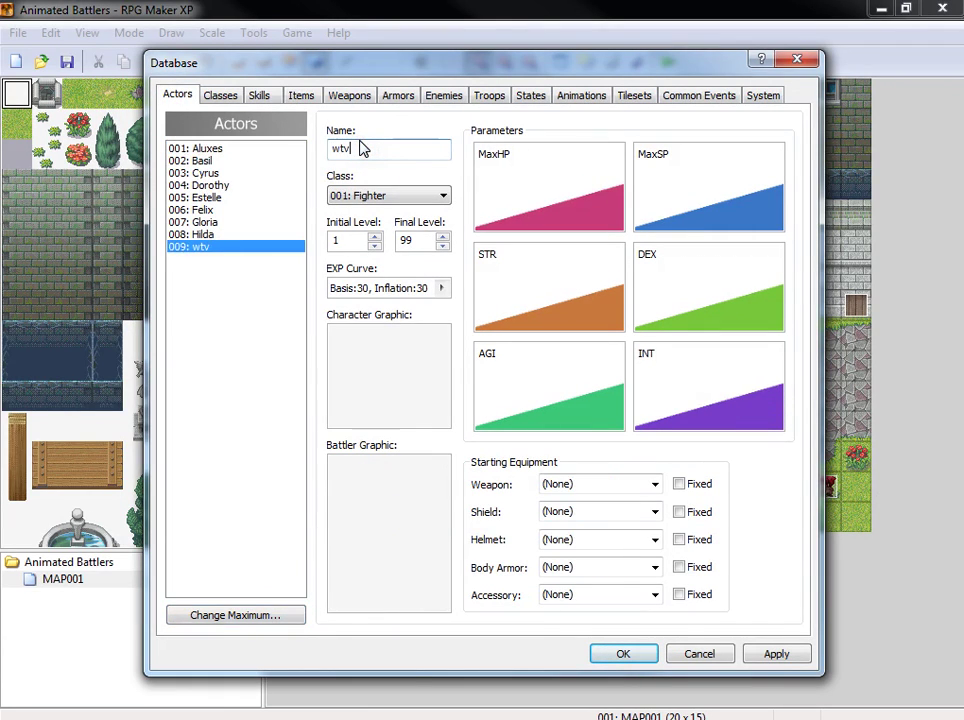
# - Give actor 009 a warrior map sprite and browse creature battler sheets
pyautogui.doubleClick(415, 383)
pyautogui.doubleClick(323, 331)
pyautogui.doubleClick(440, 562)
pyautogui.click(316, 320)
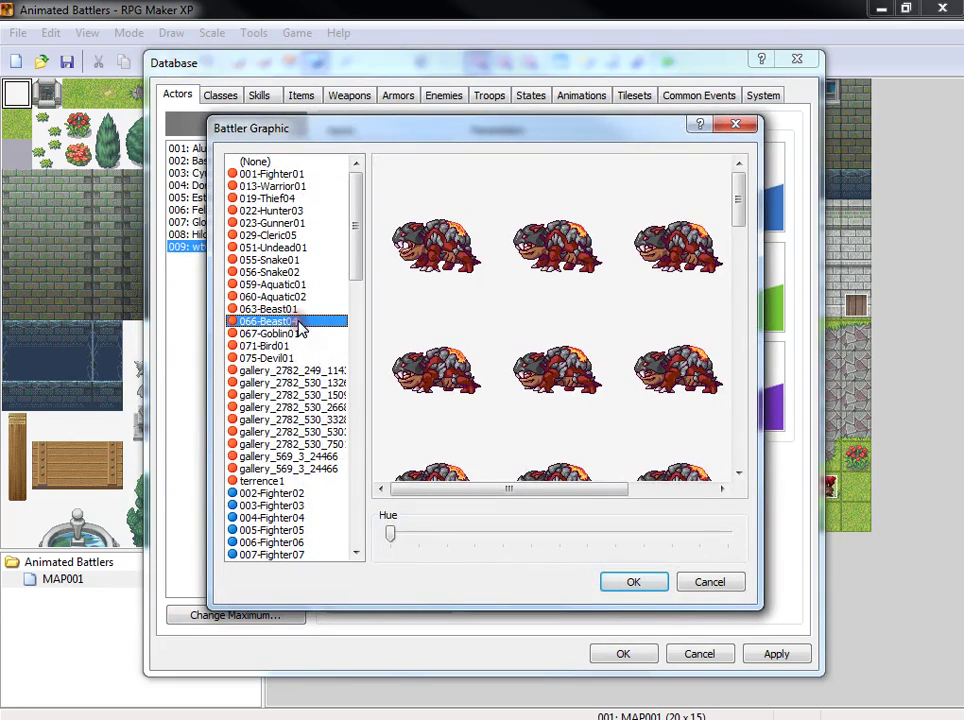
pyautogui.click(300, 444)
pyautogui.click(297, 432)
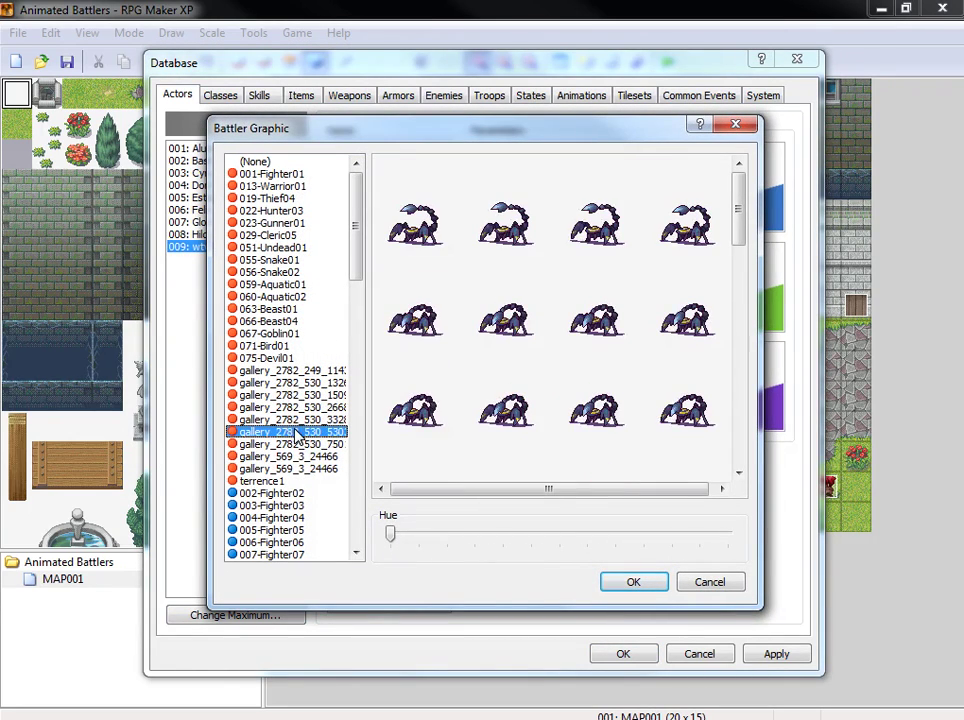
pyautogui.moveTo(742, 230); pyautogui.dragTo(717, 469)
# - Choose 005-Fighter05 as the battler after comparing 003, 007 and other fighter sheets
pyautogui.click(256, 506)
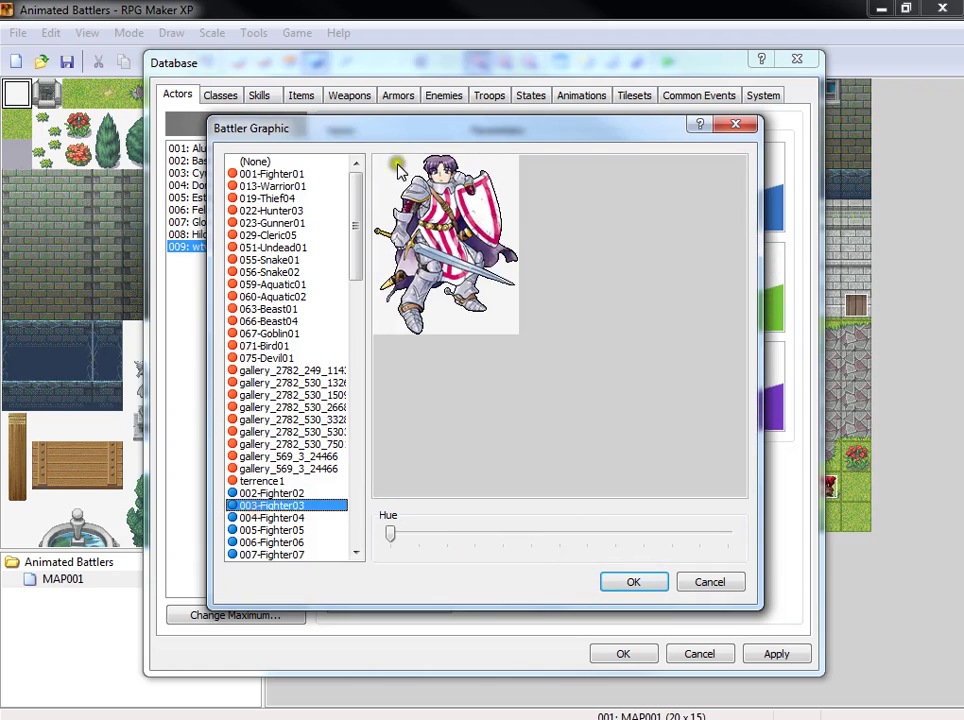
pyautogui.moveTo(355, 215); pyautogui.dragTo(352, 255)
pyautogui.click(312, 297)
pyautogui.click(307, 250)
pyautogui.click(302, 271)
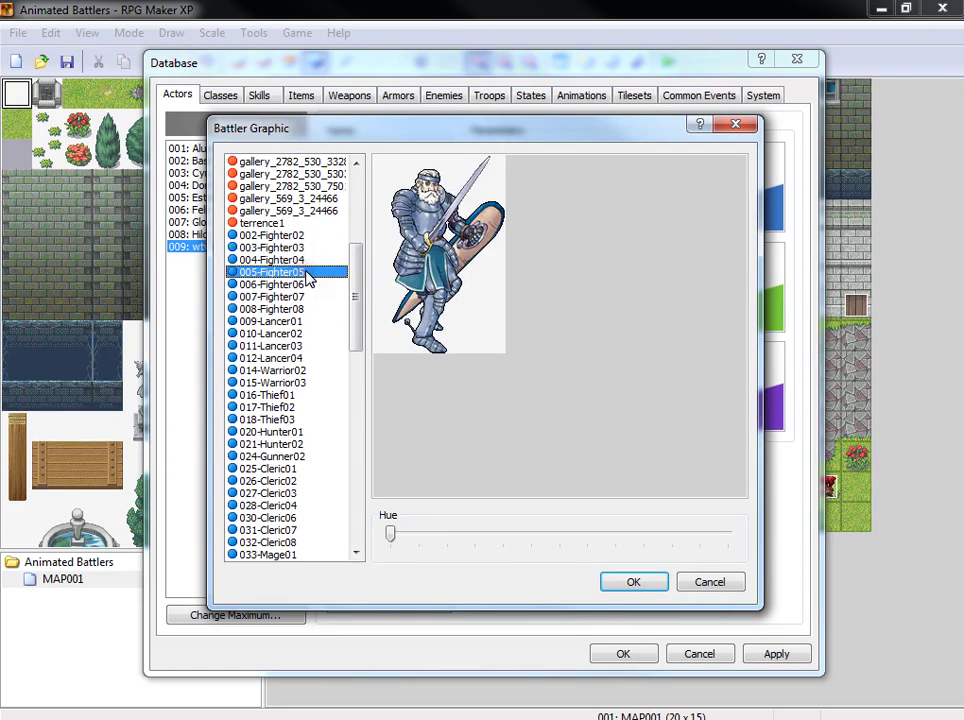
pyautogui.click(351, 183)
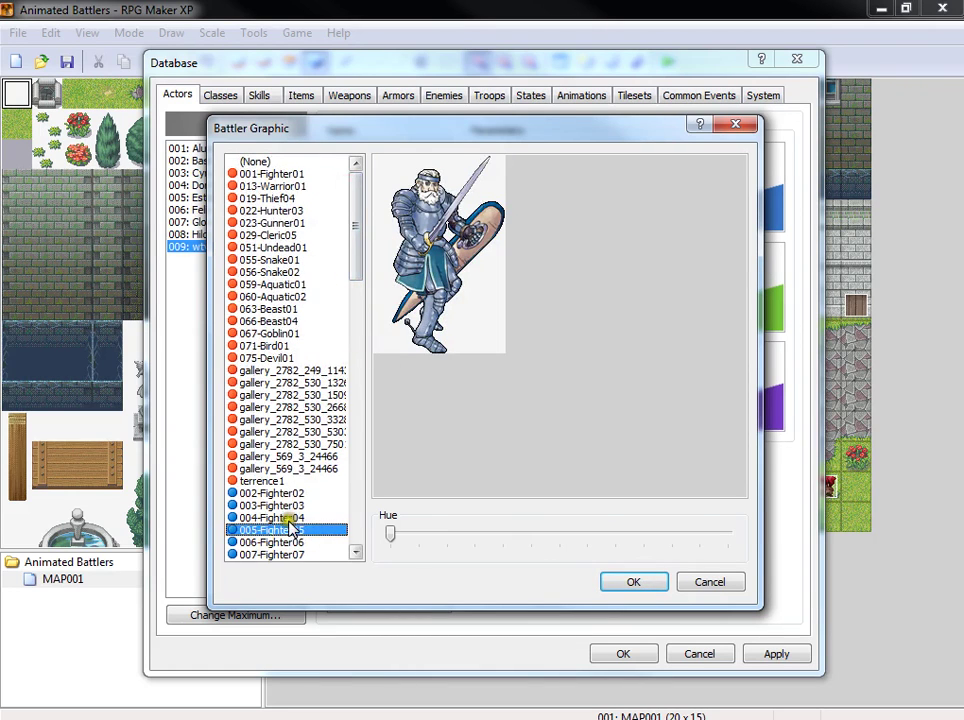
pyautogui.click(290, 372)
pyautogui.click(296, 528)
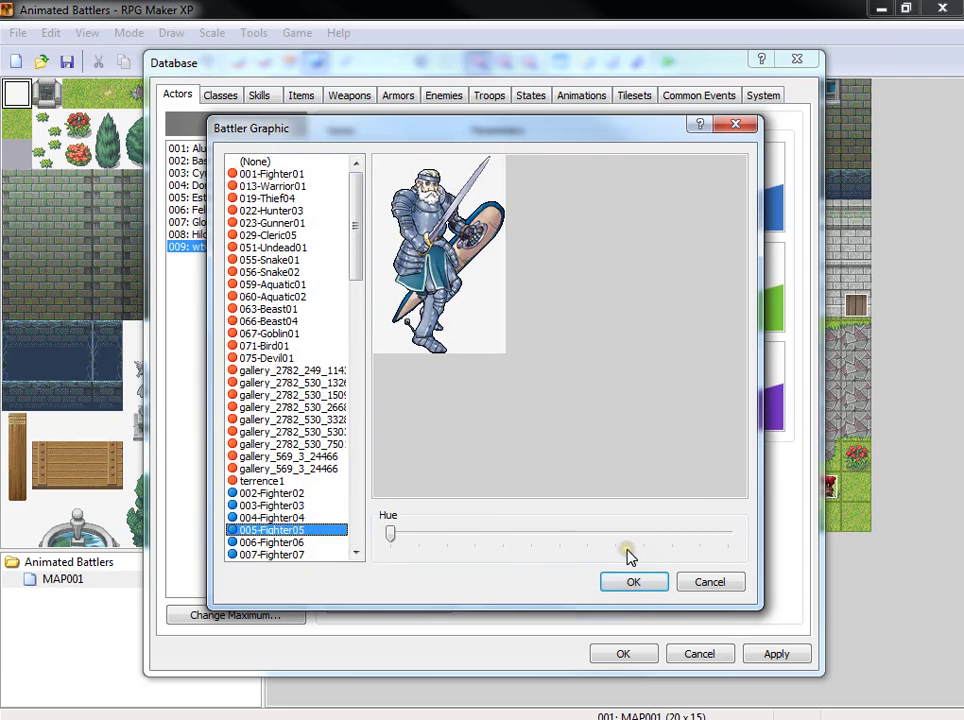
pyautogui.click(630, 582)
# - Replace Felix with wtv in the initial party, then save and playtest
pyautogui.click(765, 95)
pyautogui.click(238, 220)
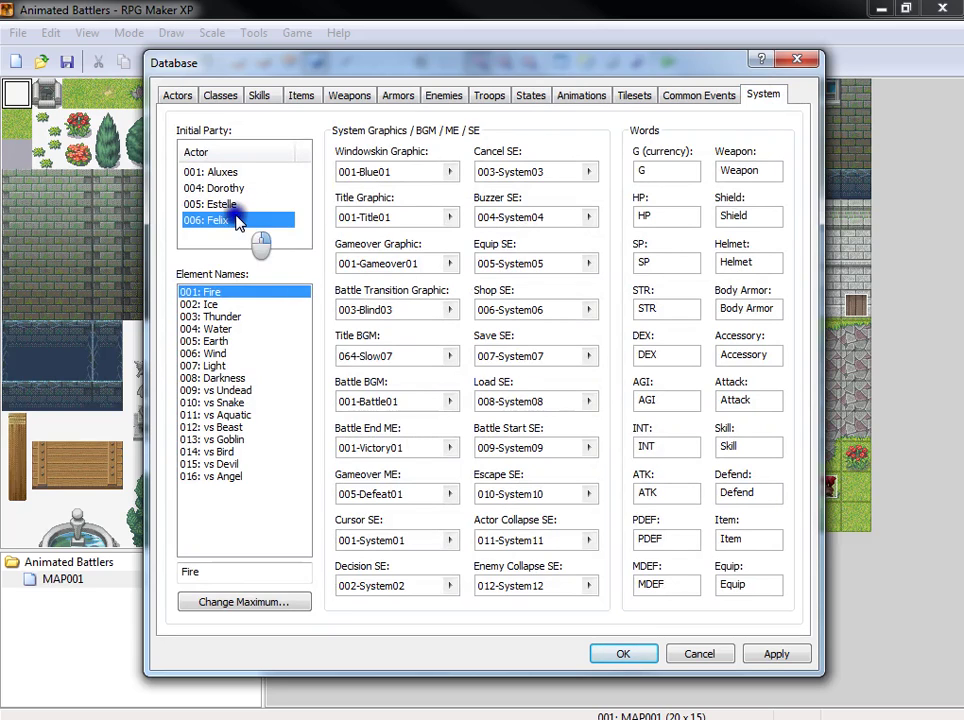
pyautogui.rightClick(240, 216)
pyautogui.click(250, 228)
pyautogui.click(255, 207)
pyautogui.click(190, 328)
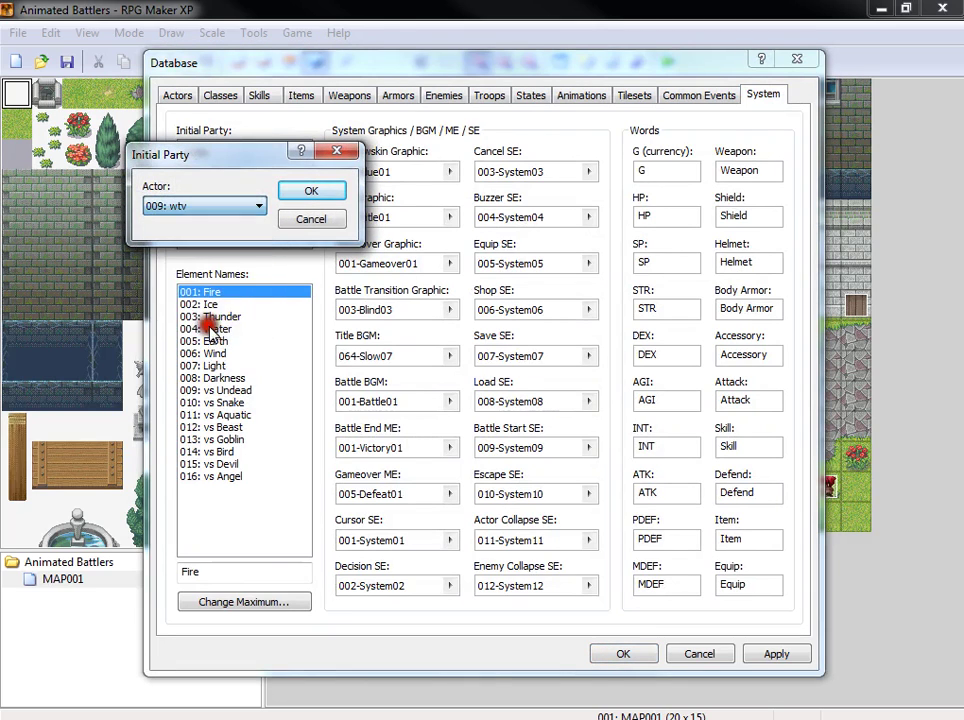
pyautogui.click(313, 190)
pyautogui.click(609, 664)
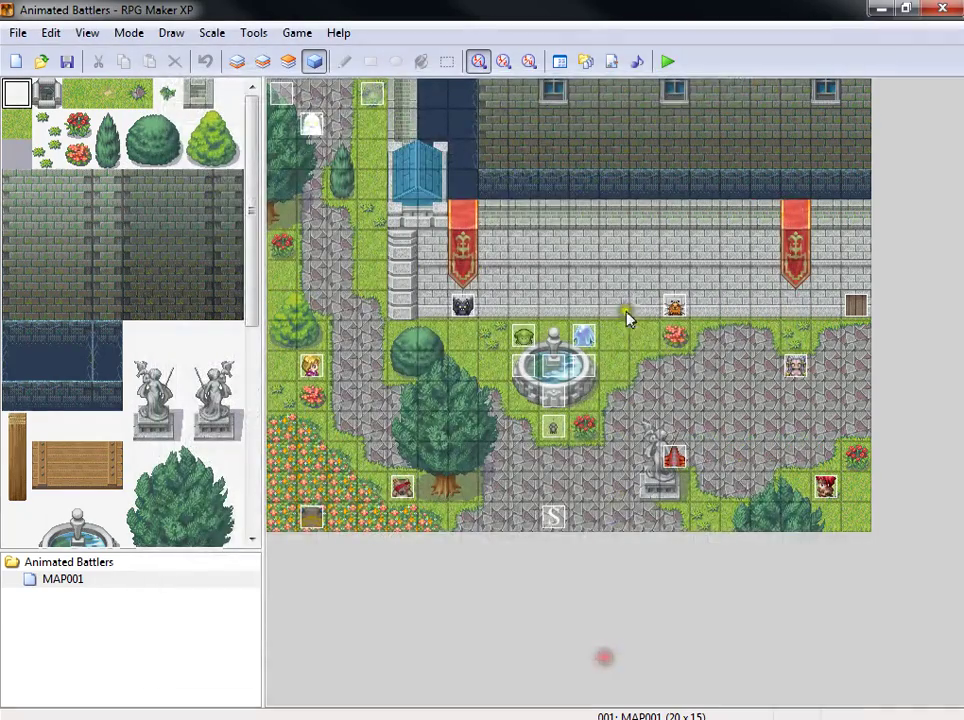
pyautogui.click(668, 62)
pyautogui.click(390, 408)
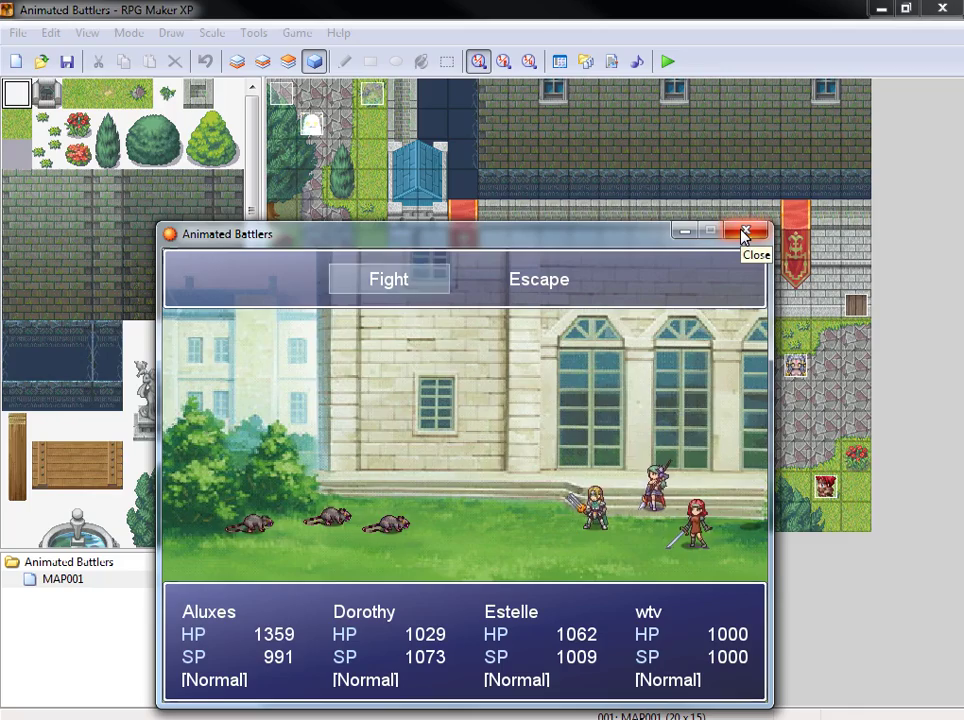
# - Switch wtv's battler to the ladybug gallery sheet and launch a new playtest
pyautogui.hotkey('alt', 'F4')
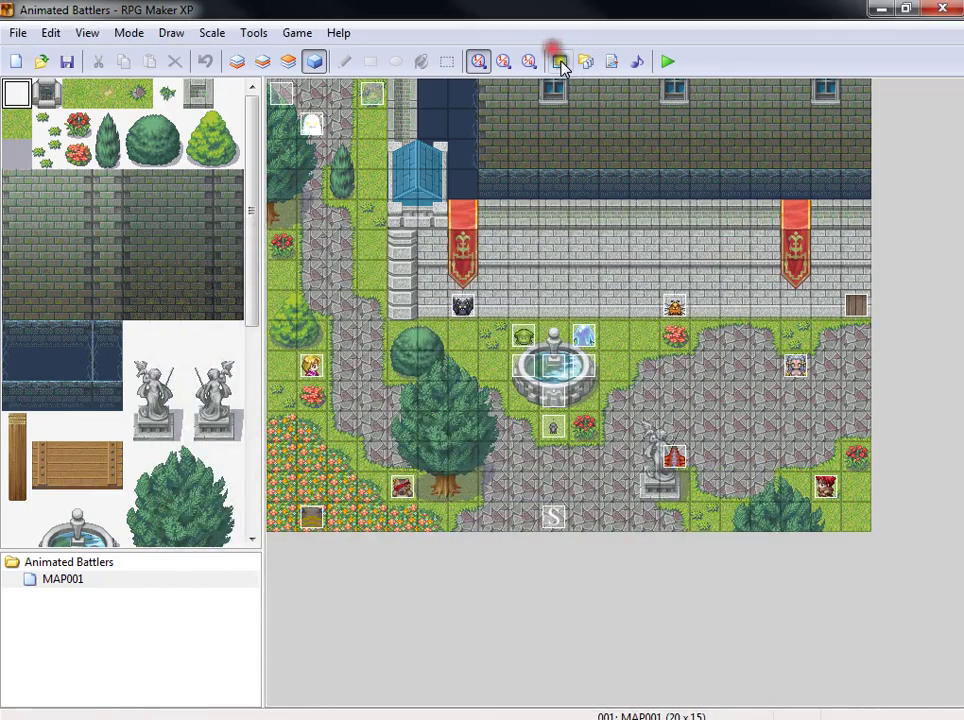
pyautogui.click(557, 60)
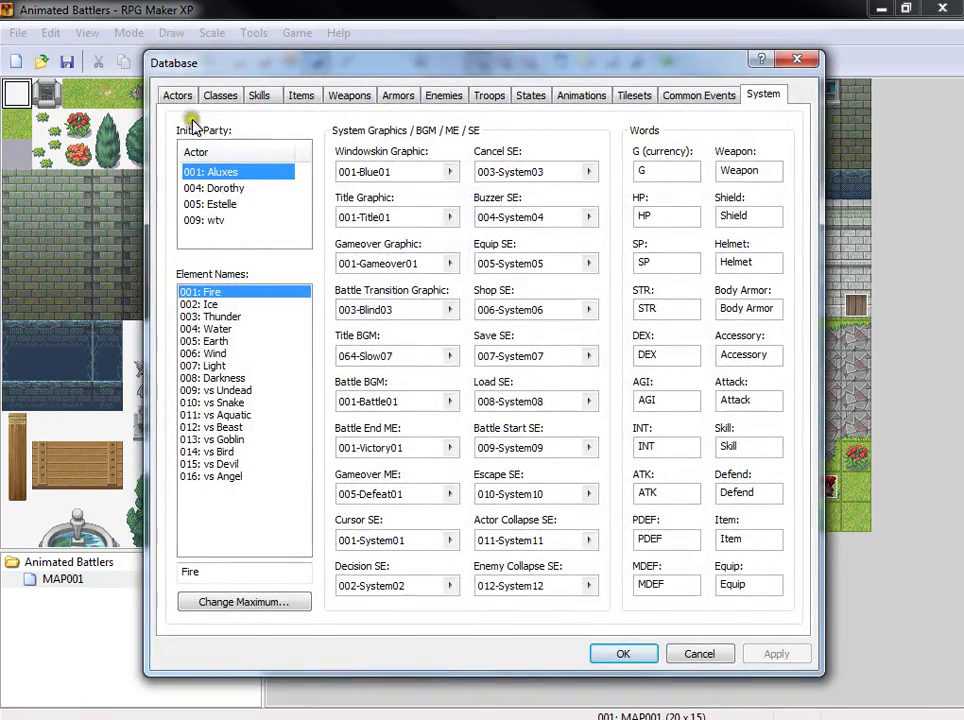
pyautogui.click(166, 92)
pyautogui.doubleClick(370, 577)
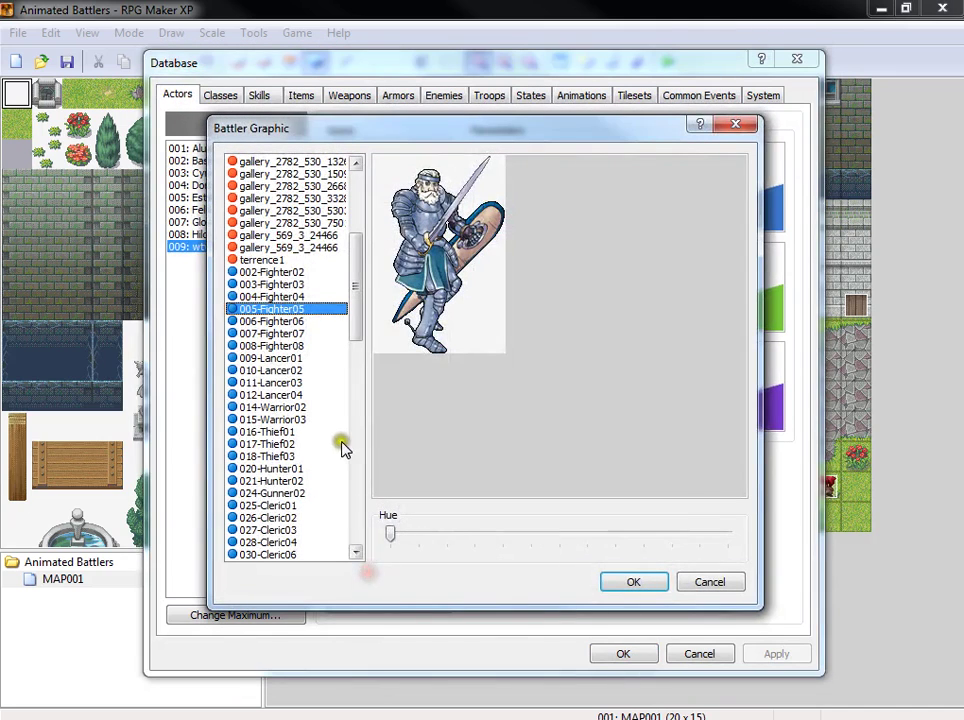
pyautogui.click(312, 245)
pyautogui.click(310, 198)
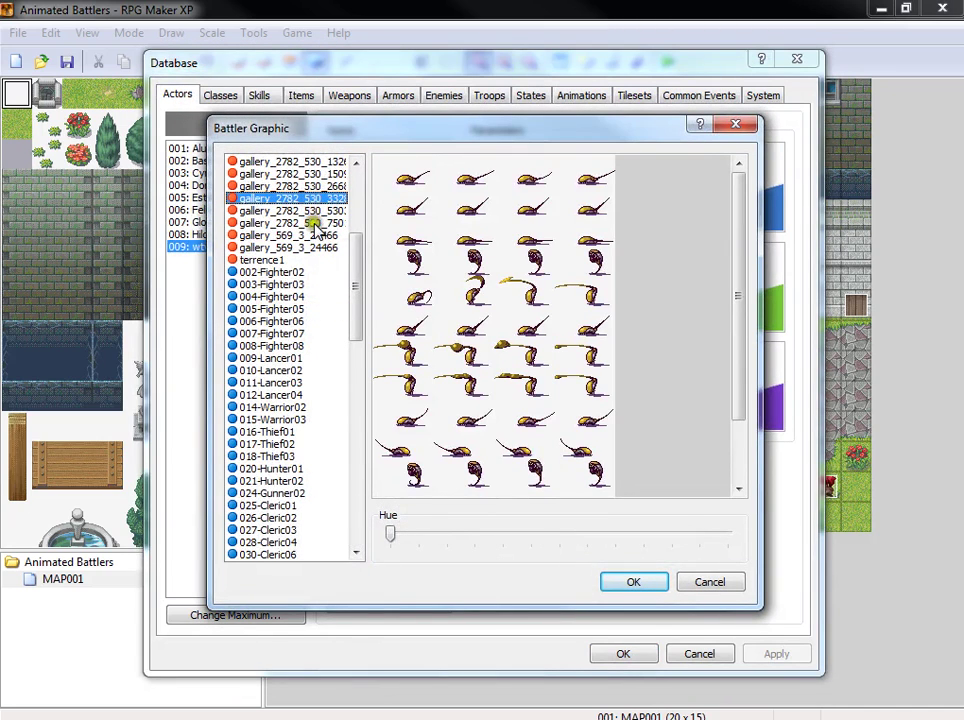
pyautogui.scroll(-3, 722, 440)
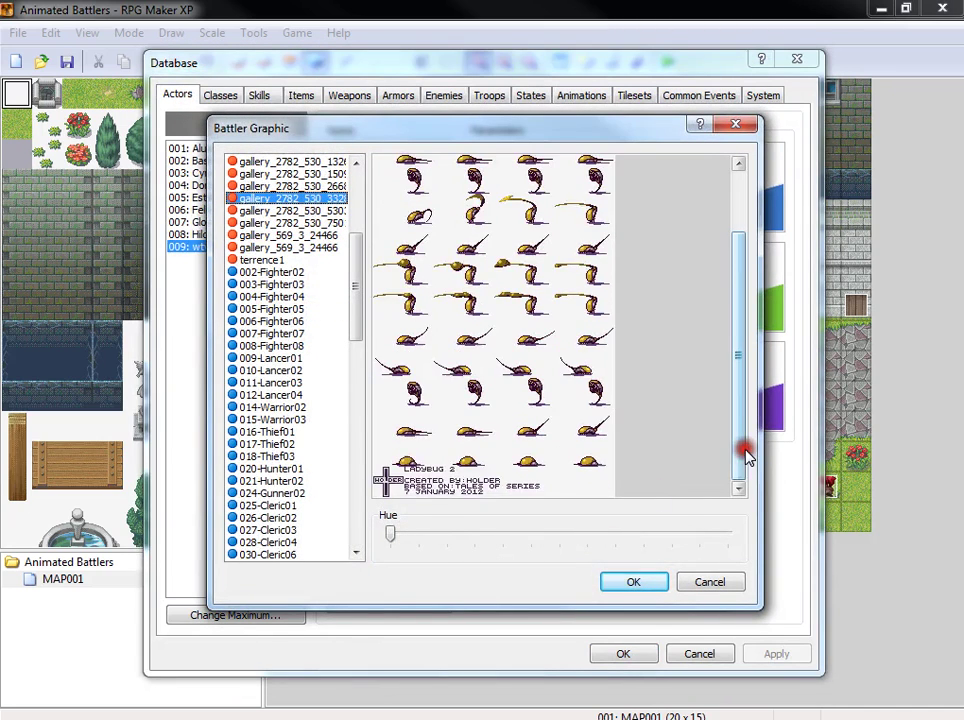
pyautogui.click(636, 582)
pyautogui.click(621, 651)
pyautogui.click(667, 61)
pyautogui.click(474, 411)
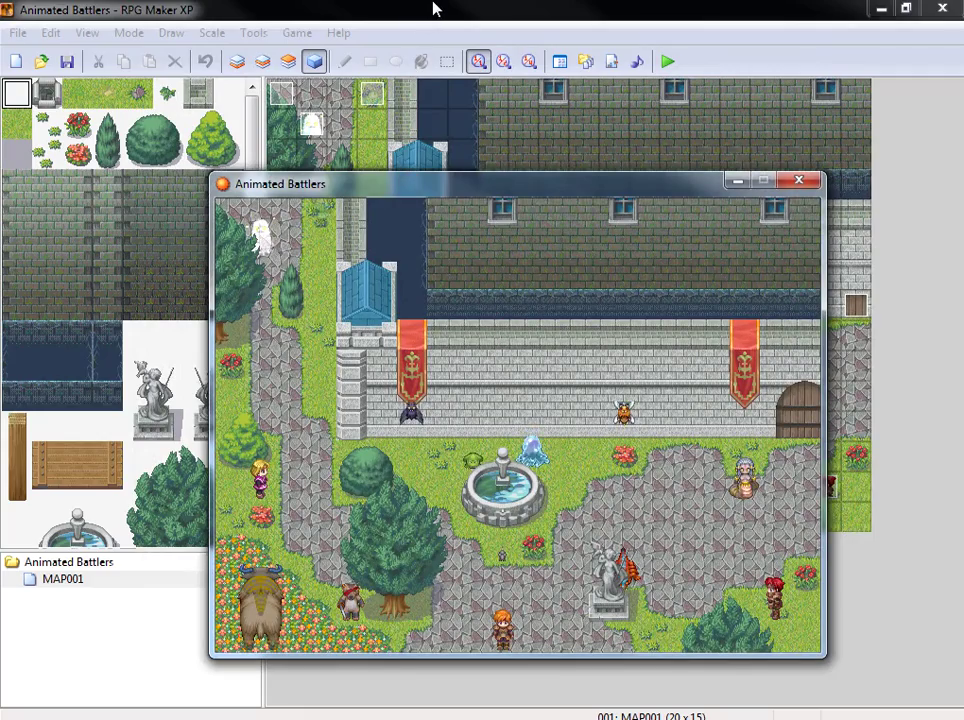
# - Walk up into a rat encounter and attack a Sewer Rat
pyautogui.press('Up')
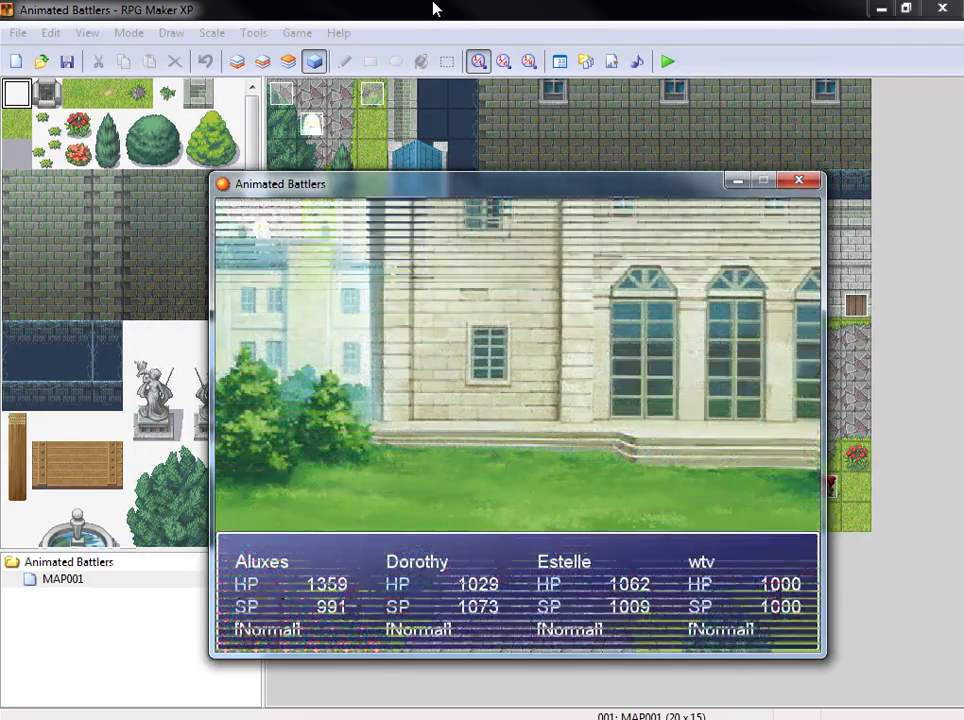
pyautogui.press('Return')
pyautogui.press('Return')
pyautogui.press('Return')
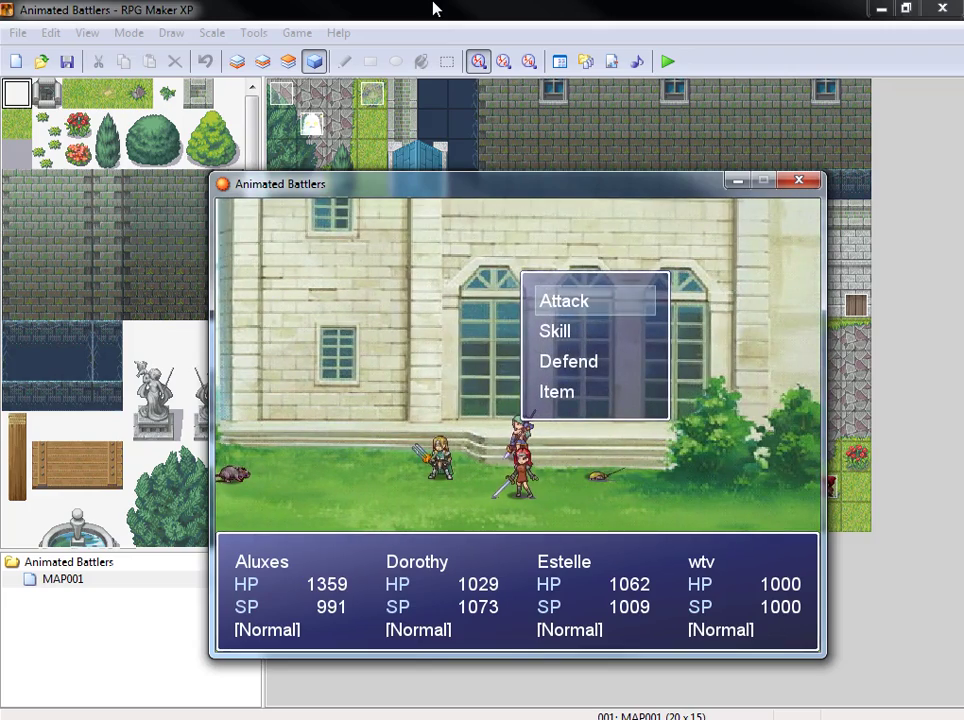
pyautogui.press('Return')
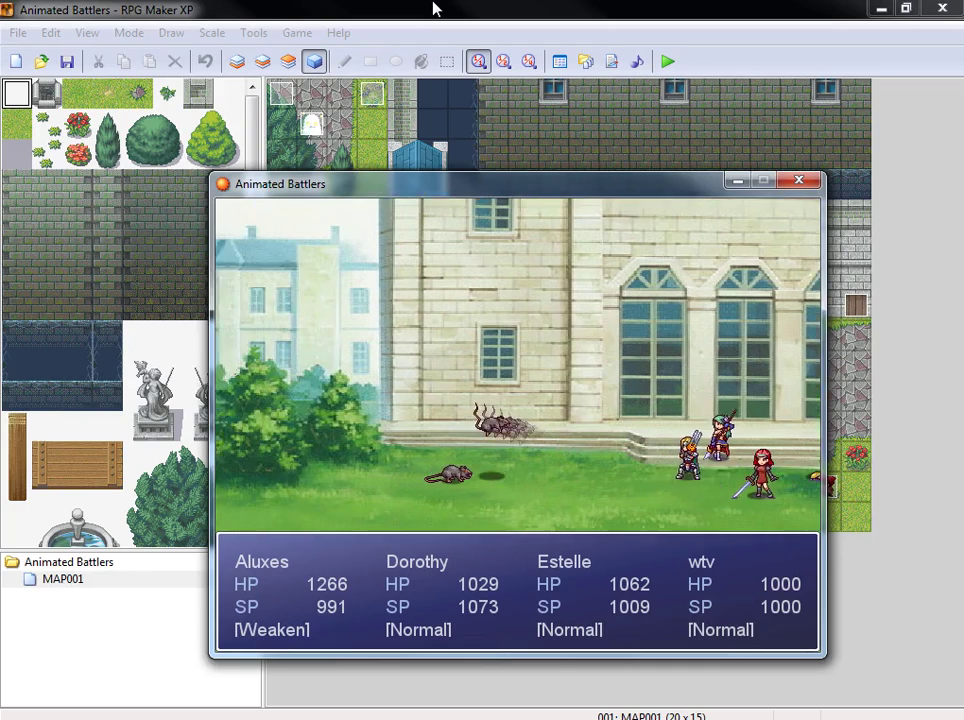
# - Next turn, attack the Sewer Rat and cast Mass Thunder on all enemies
pyautogui.press('Return')
pyautogui.press('Return')
pyautogui.press('Return')
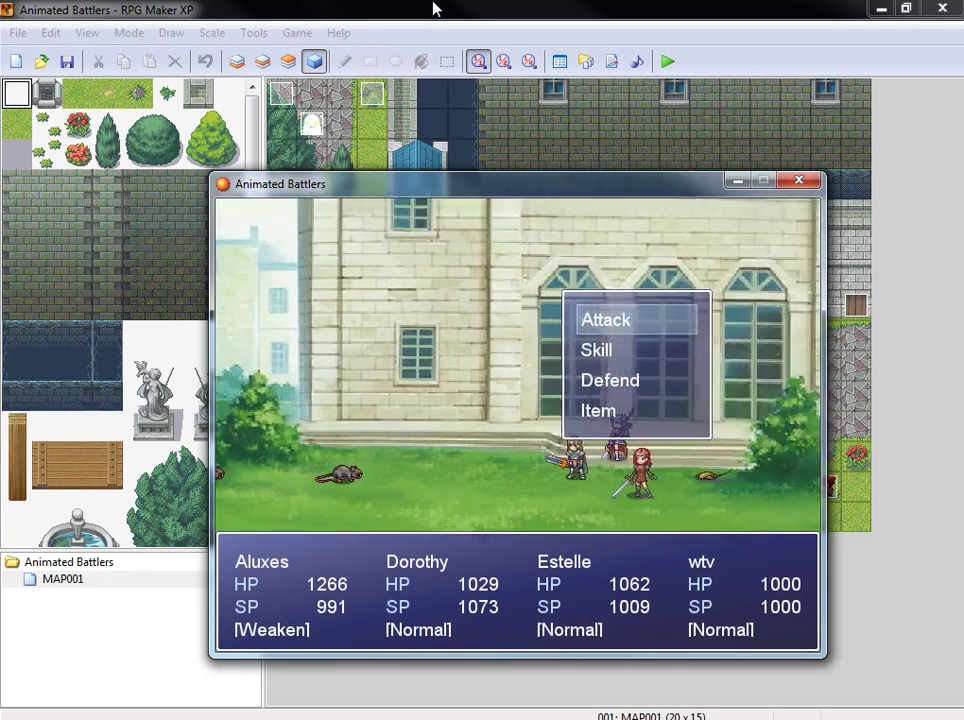
pyautogui.press('Down')
pyautogui.press('Return')
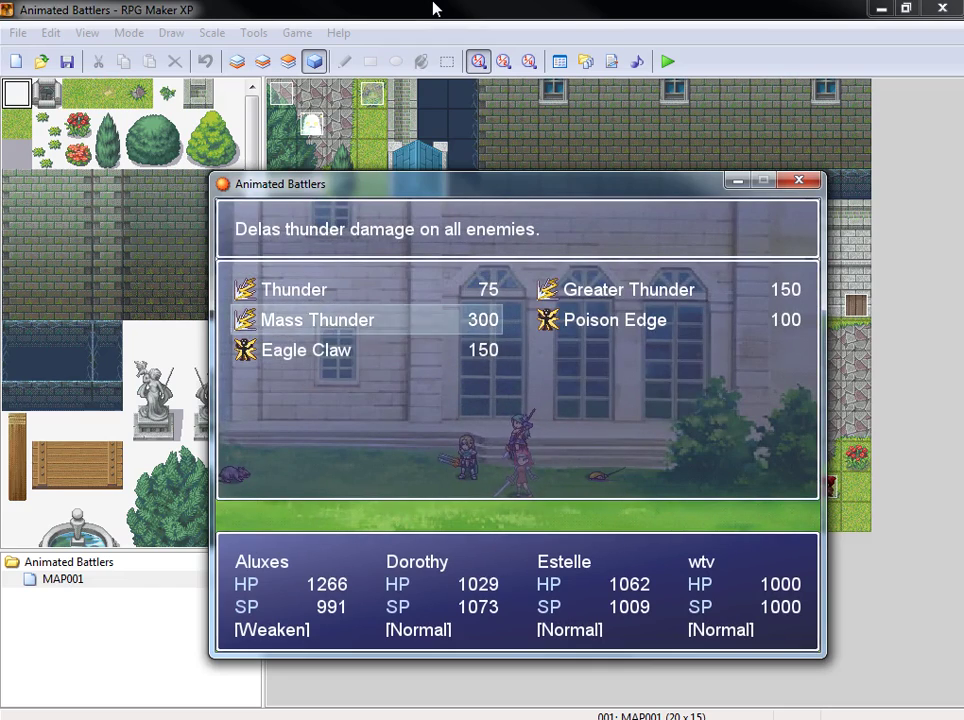
pyautogui.press('Return')
pyautogui.press('Down')
pyautogui.press('Return')
pyautogui.press('Return')
pyautogui.press('Return')
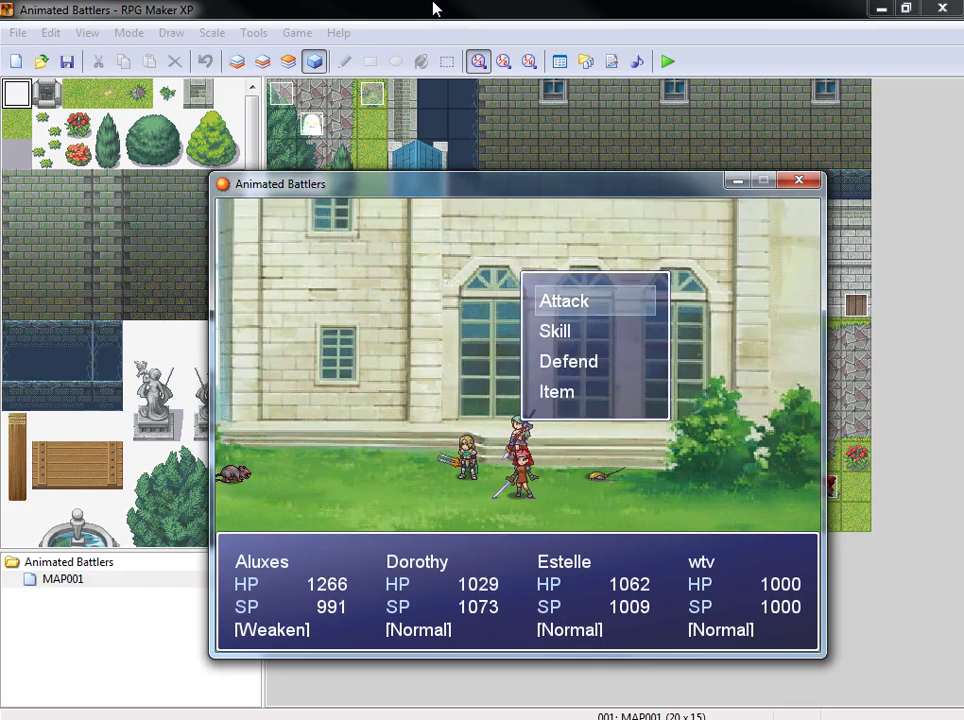
pyautogui.press('Return')
pyautogui.press('Return')
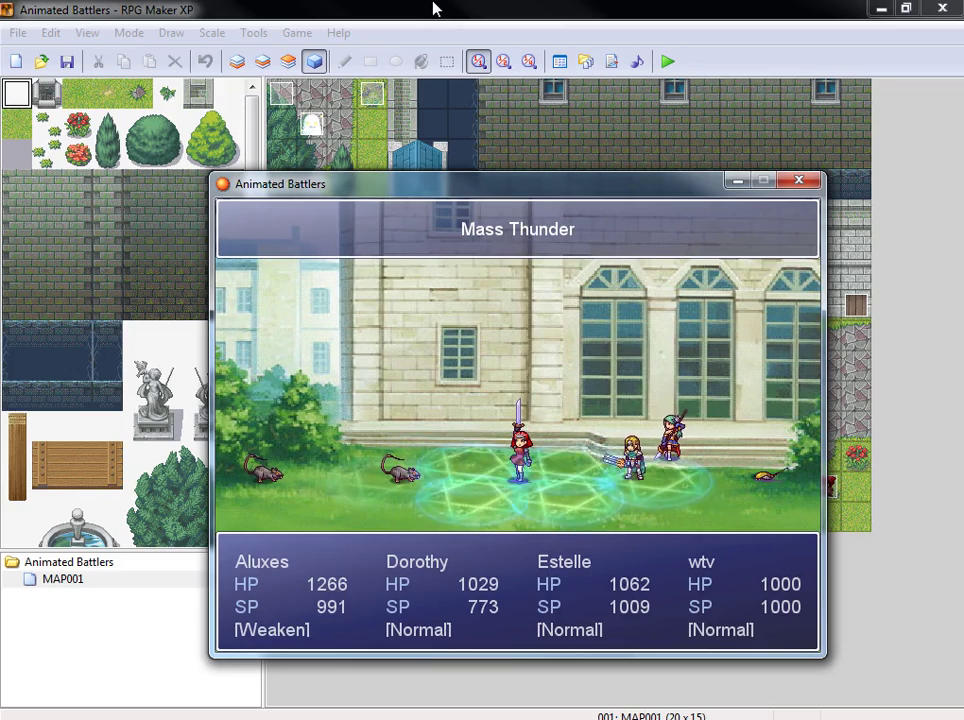